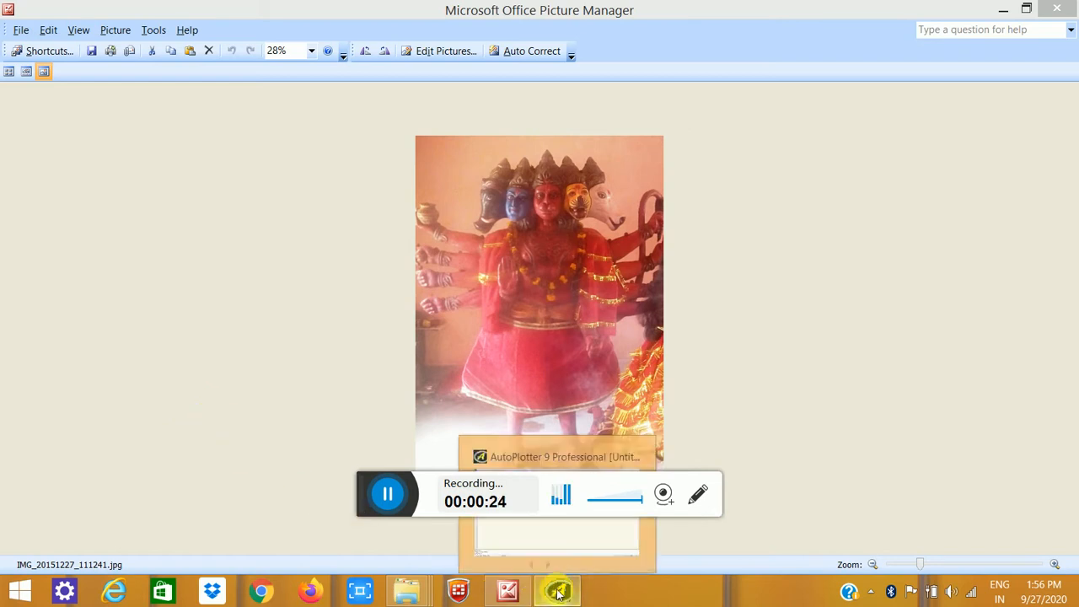
Step: Open Live da.csv from the COAL STOCK OGL AND COAL TOP DATA folder in Excel
click(558, 592)
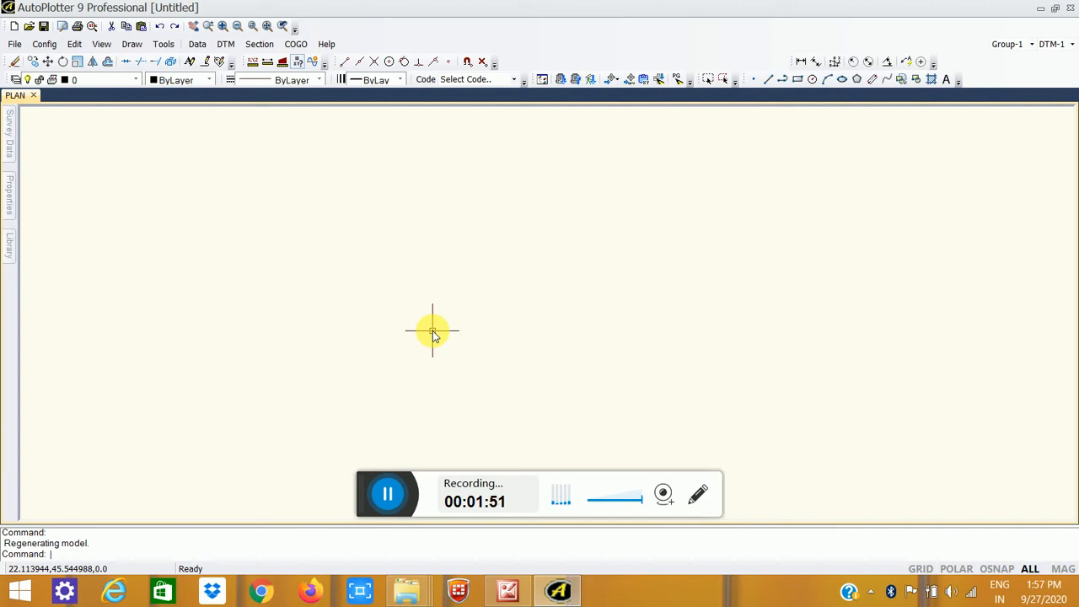
mouse_move(411, 597)
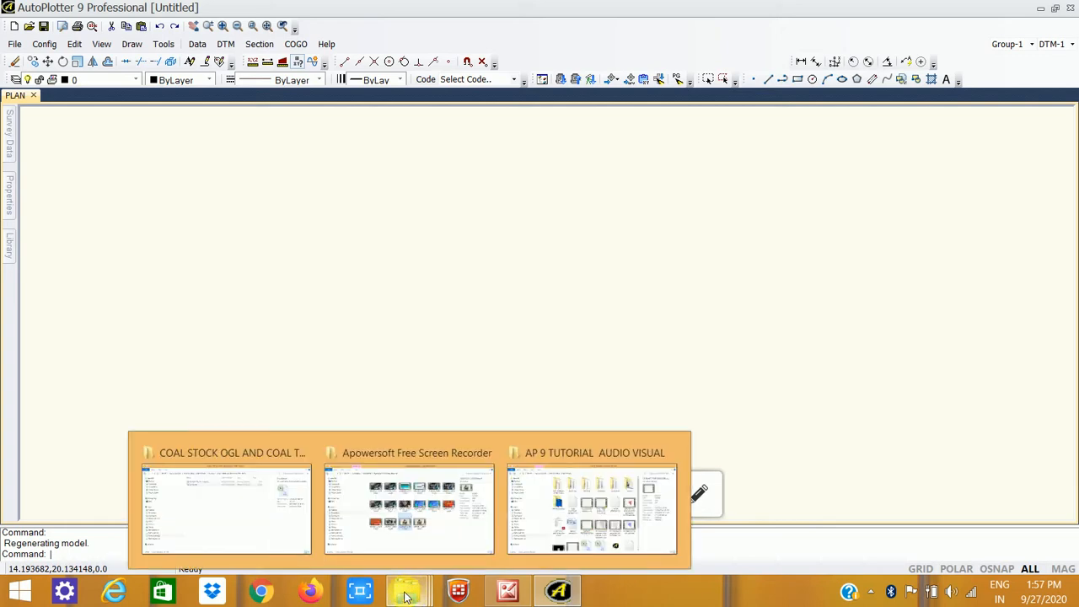
click(256, 528)
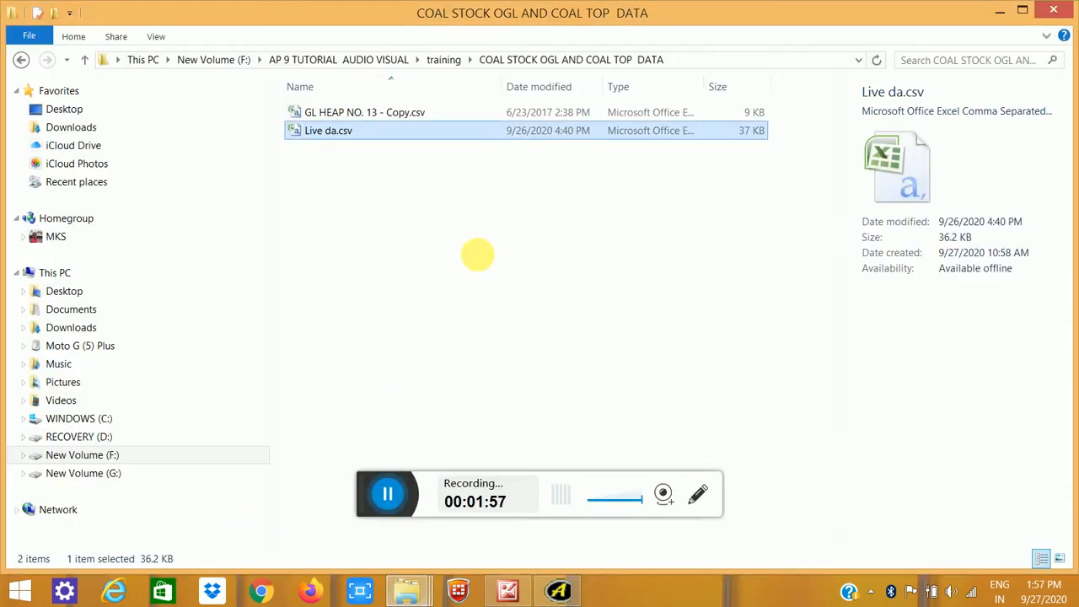
click(478, 255)
click(292, 131)
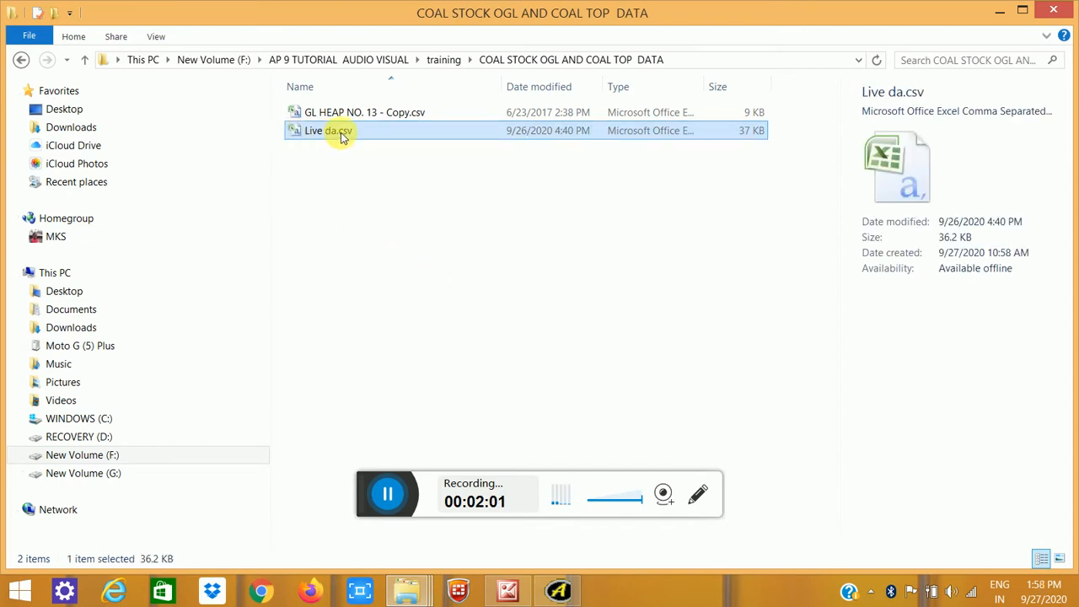
right_click(301, 138)
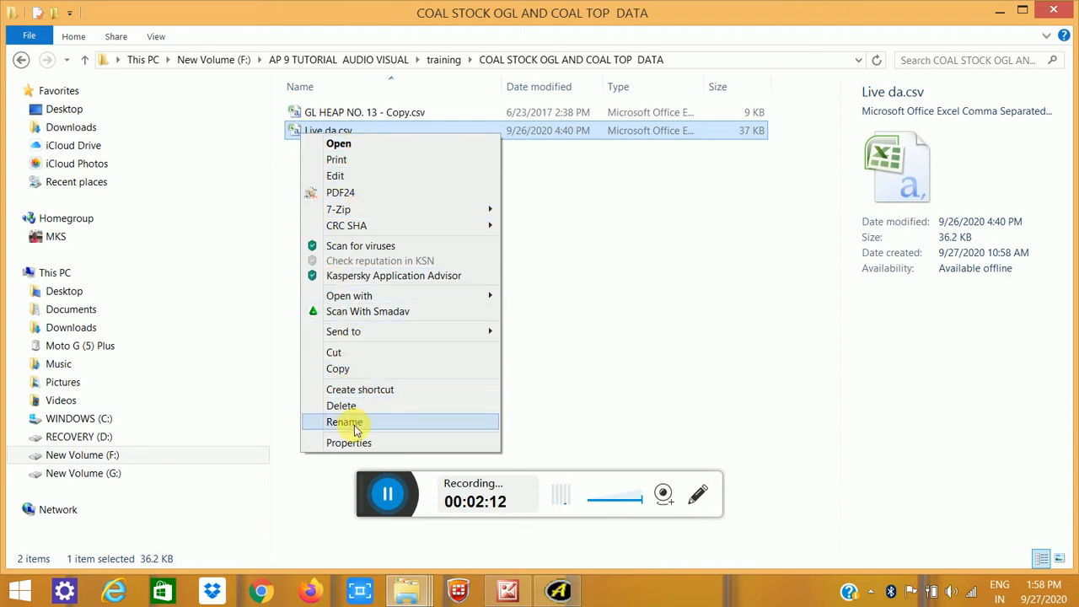
click(360, 146)
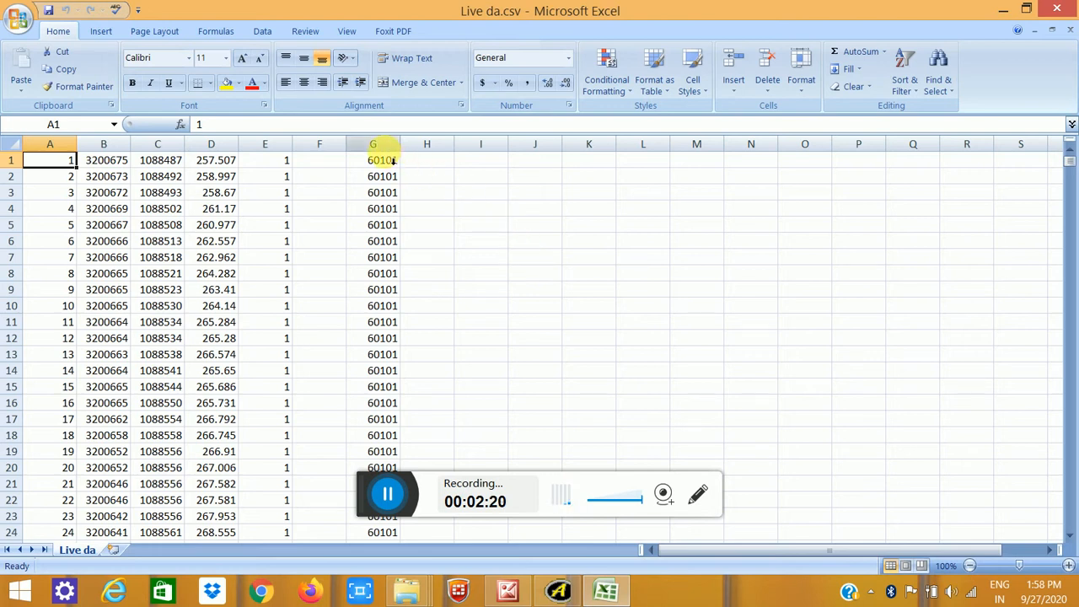
Step: Narrow column G and examine the point codes in column E from the first row down to row 117
drag(399, 144, 356, 166)
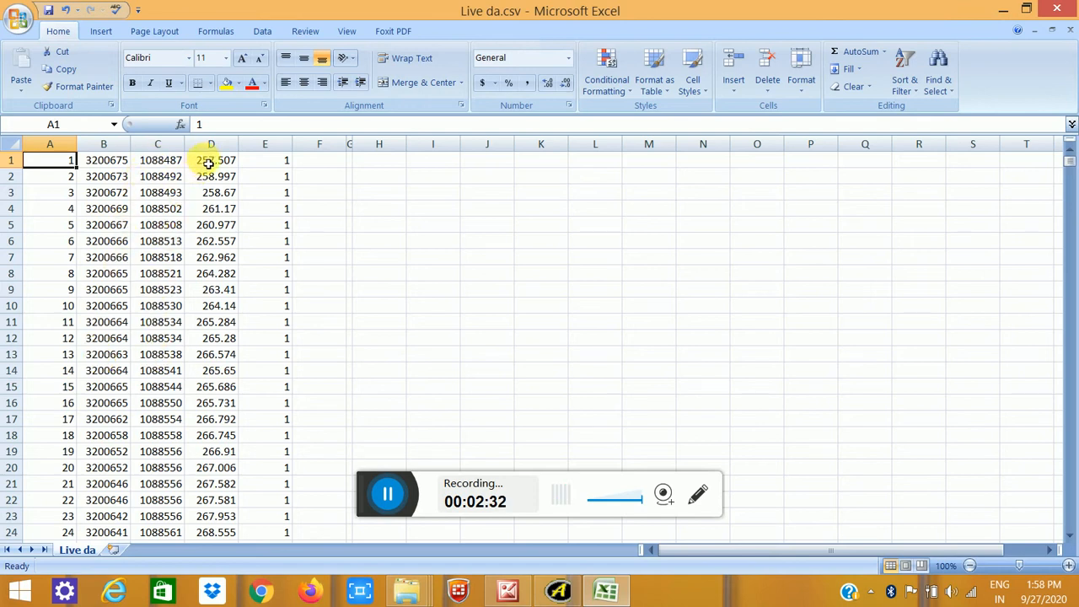
click(272, 163)
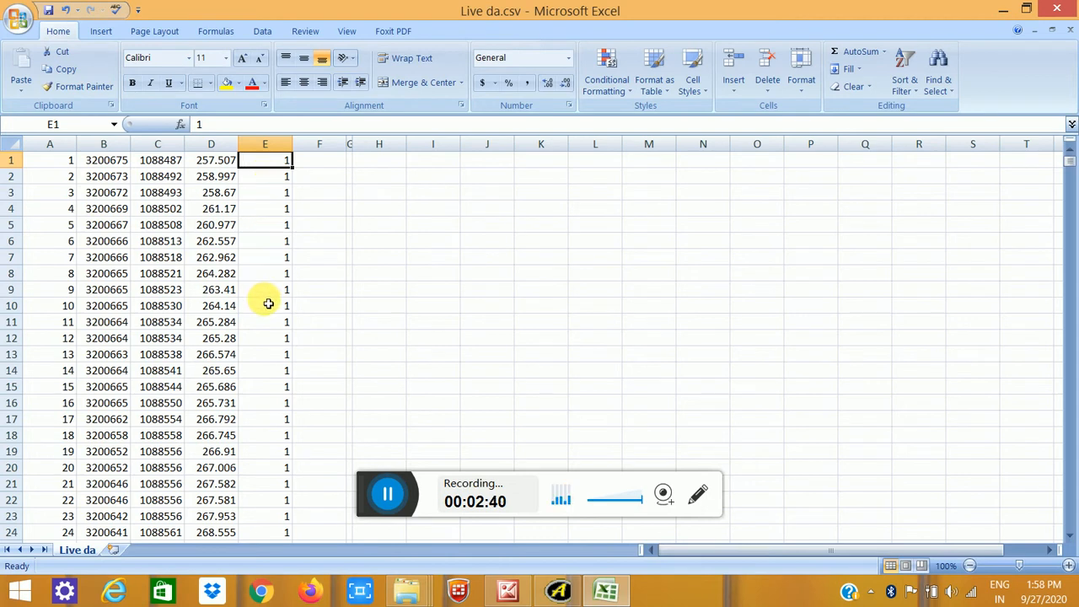
scroll(268, 306, down, 5)
scroll(269, 306, down, 9)
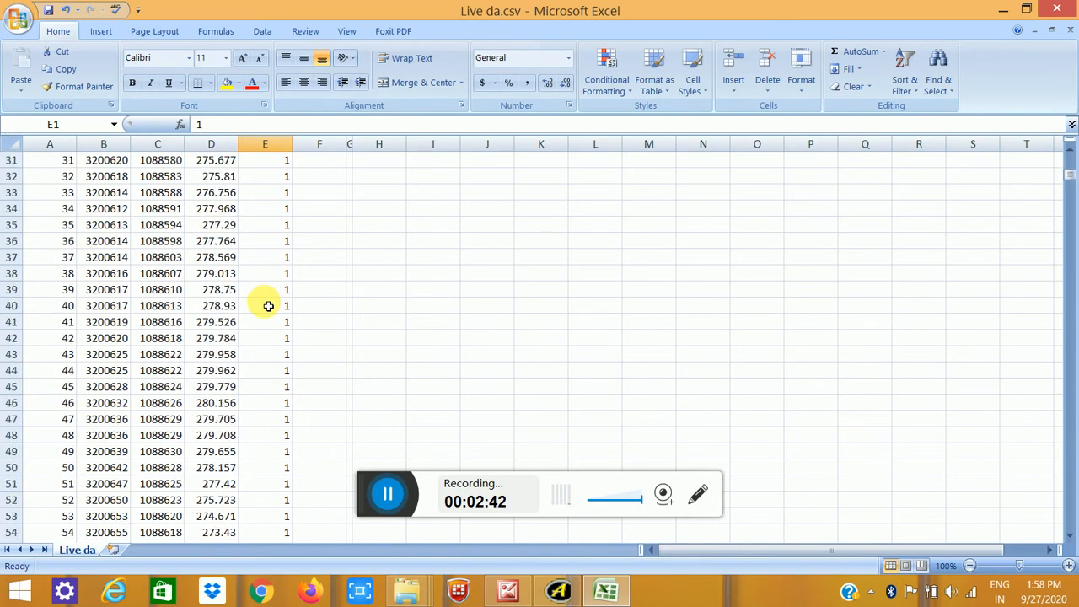
scroll(268, 306, down, 5)
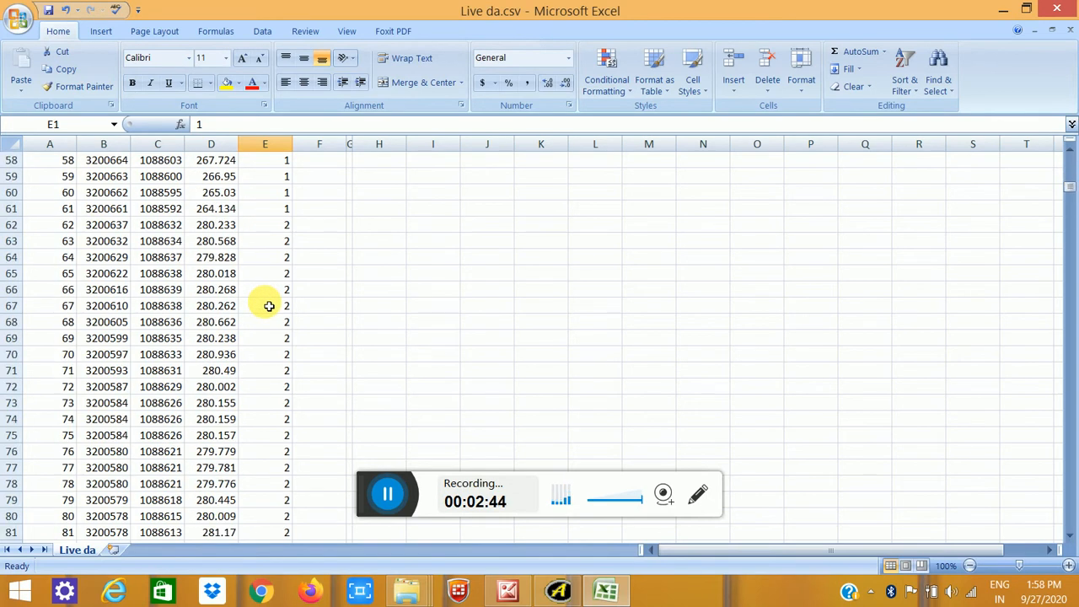
scroll(268, 306, up, 2)
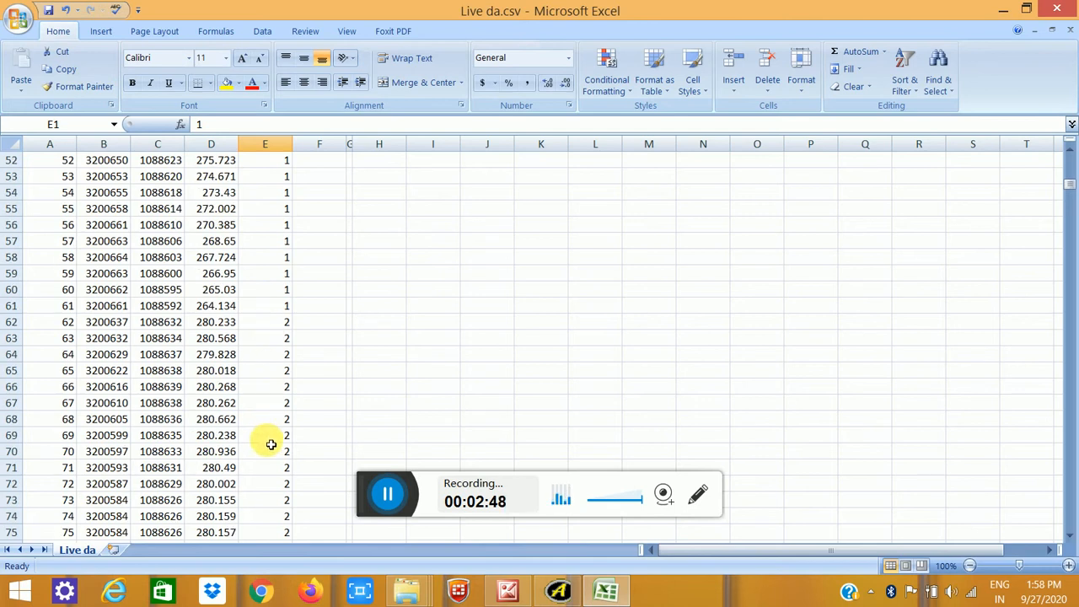
scroll(272, 460, down, 3)
scroll(275, 474, down, 11)
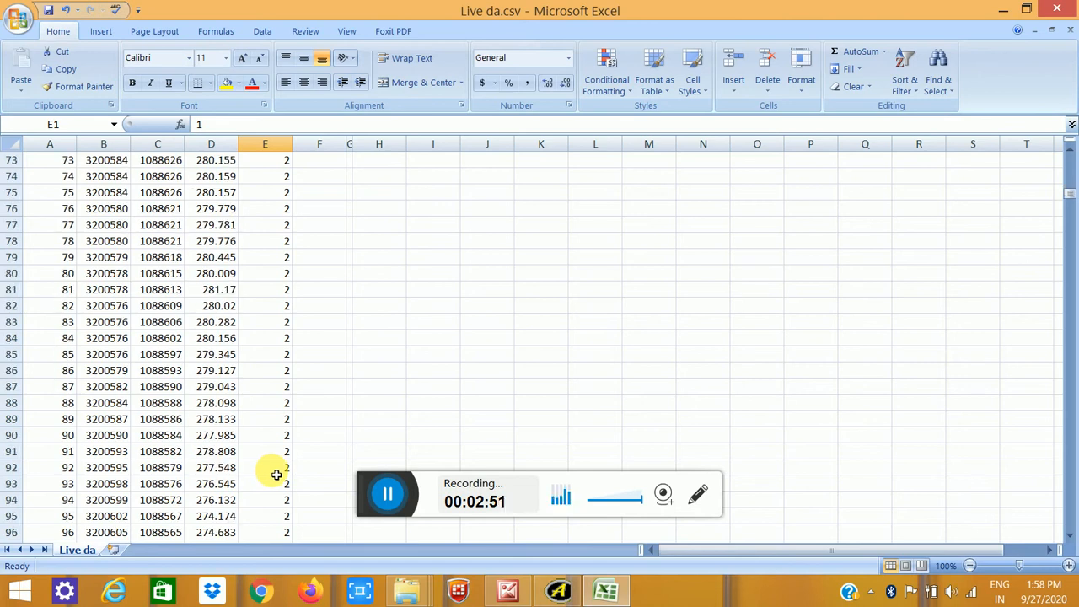
scroll(279, 473, down, 2)
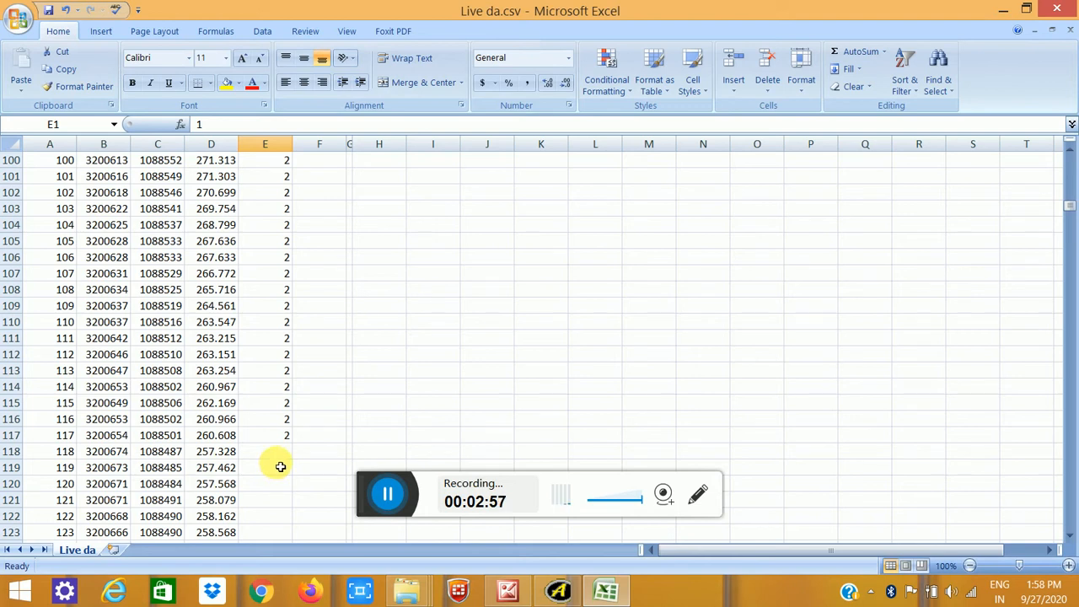
scroll(280, 466, down, 2)
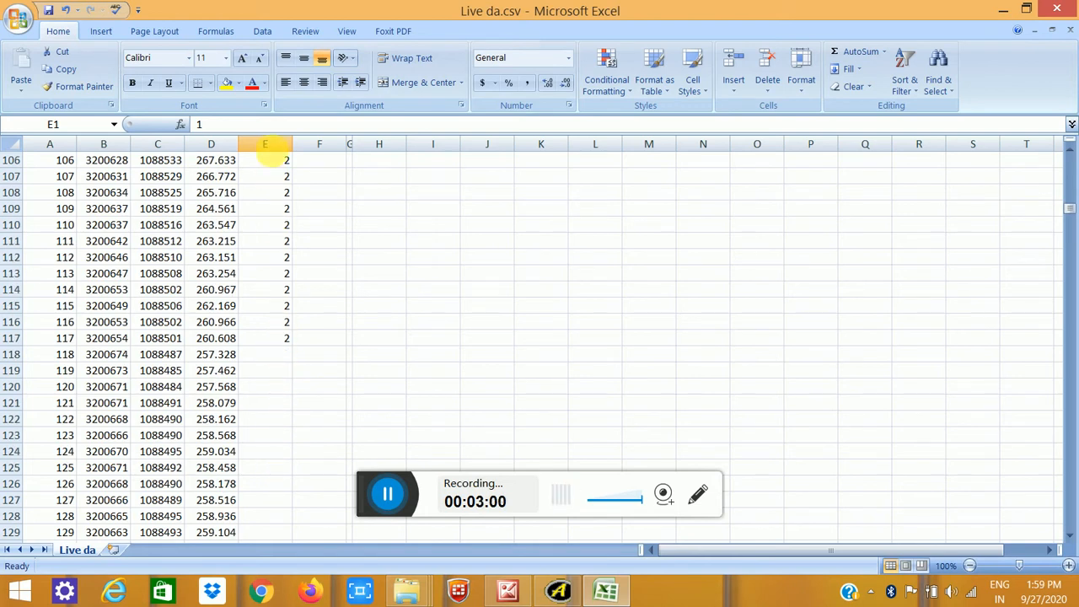
Step: Examine the survey points from row 118 onward, where column E holds no code
click(280, 360)
scroll(379, 381, down, 7)
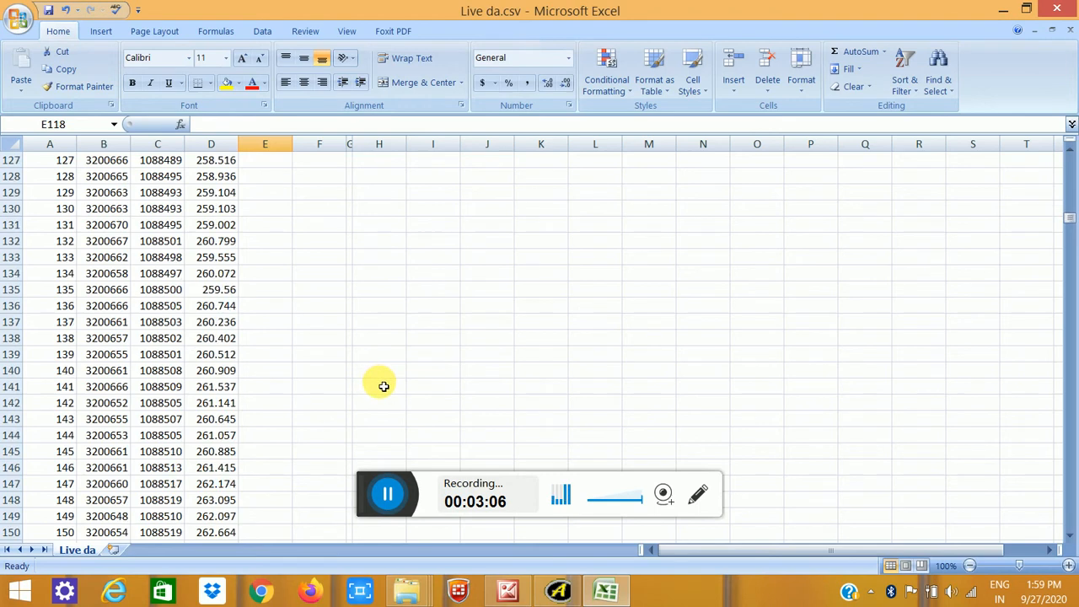
scroll(383, 386, down, 3)
scroll(383, 386, down, 10)
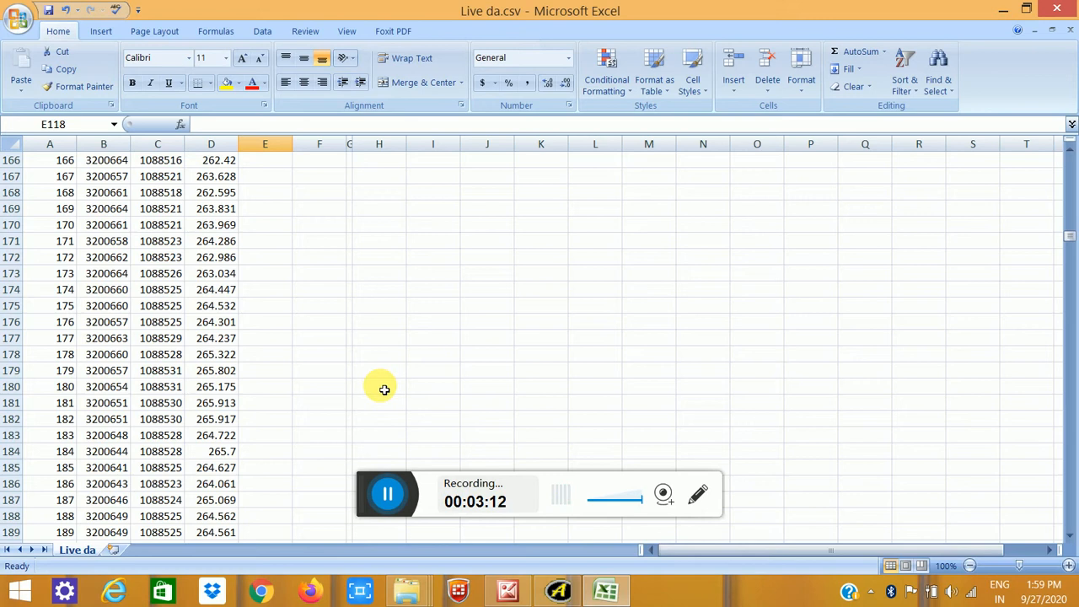
scroll(384, 389, up, 7)
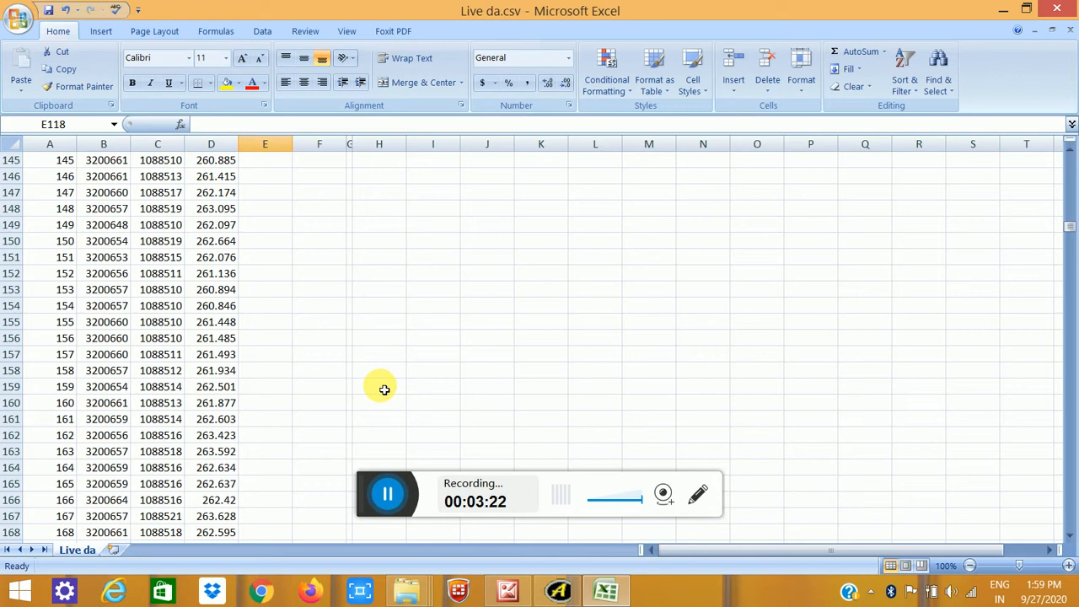
scroll(358, 389, down, 6)
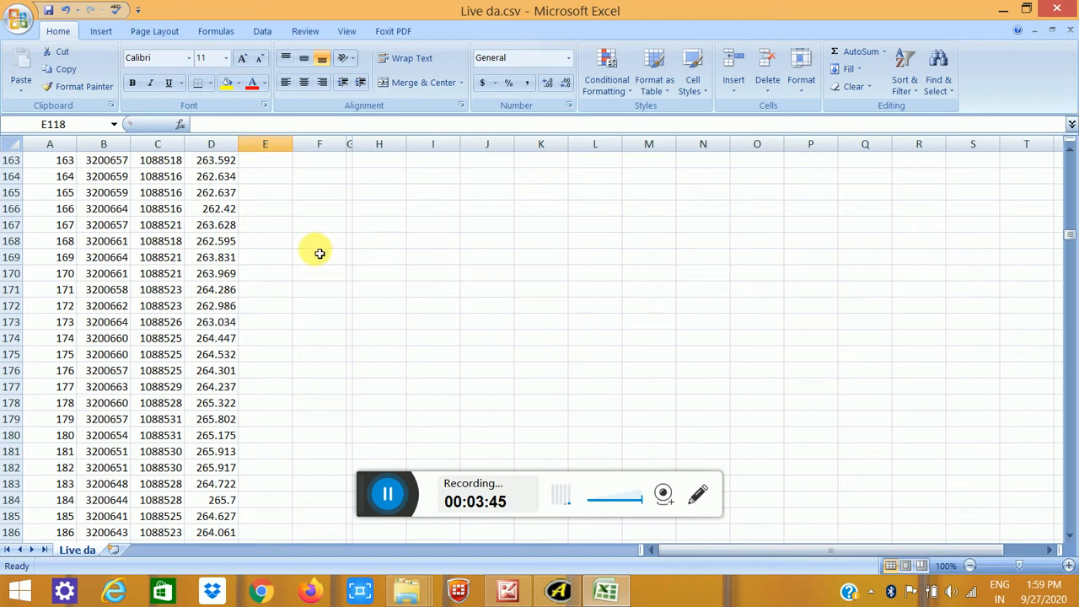
scroll(317, 257, up, 2)
scroll(312, 253, up, 5)
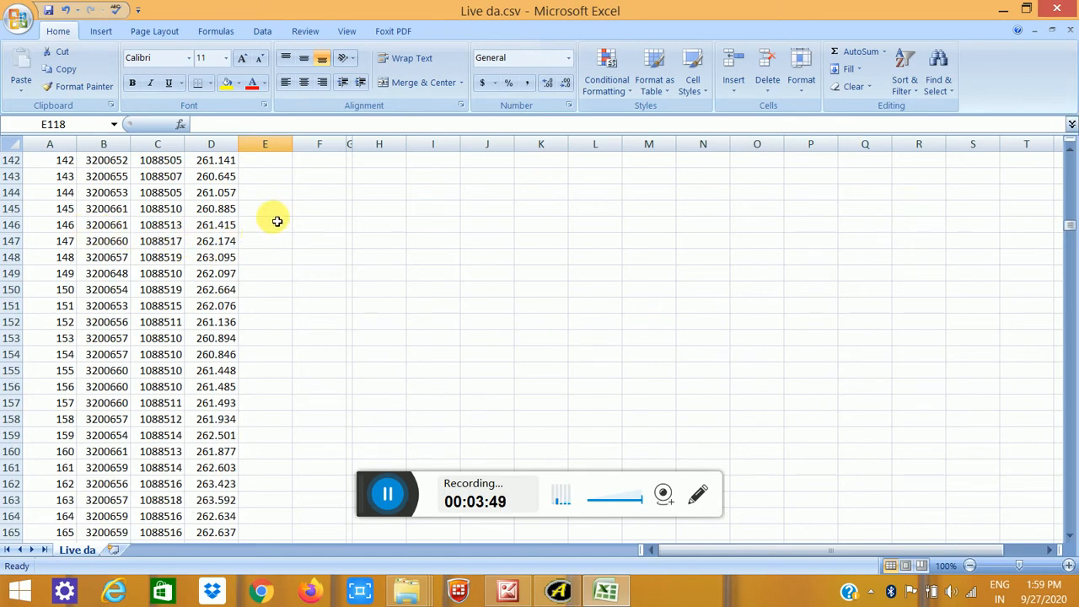
Step: Close Live da.csv without saving the changes and minimize its folder to return to AutoPlotter
click(1060, 10)
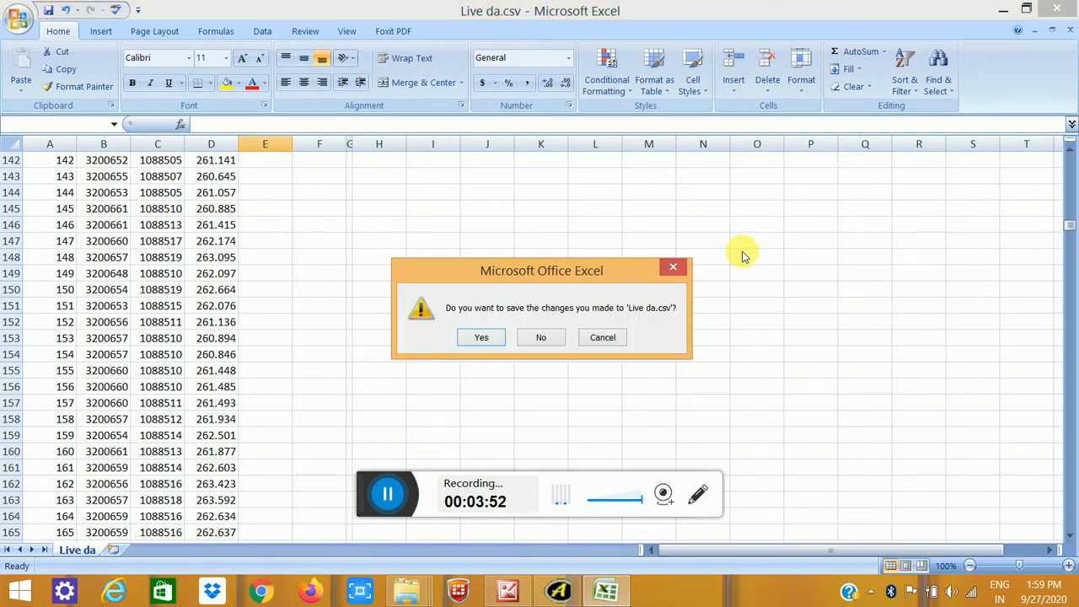
click(540, 337)
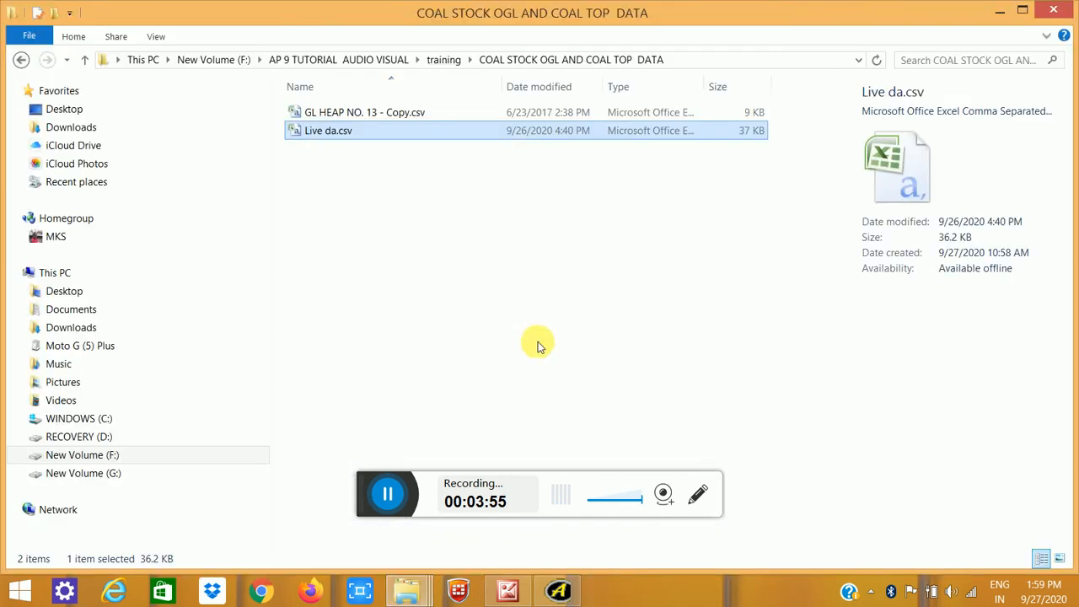
click(1003, 14)
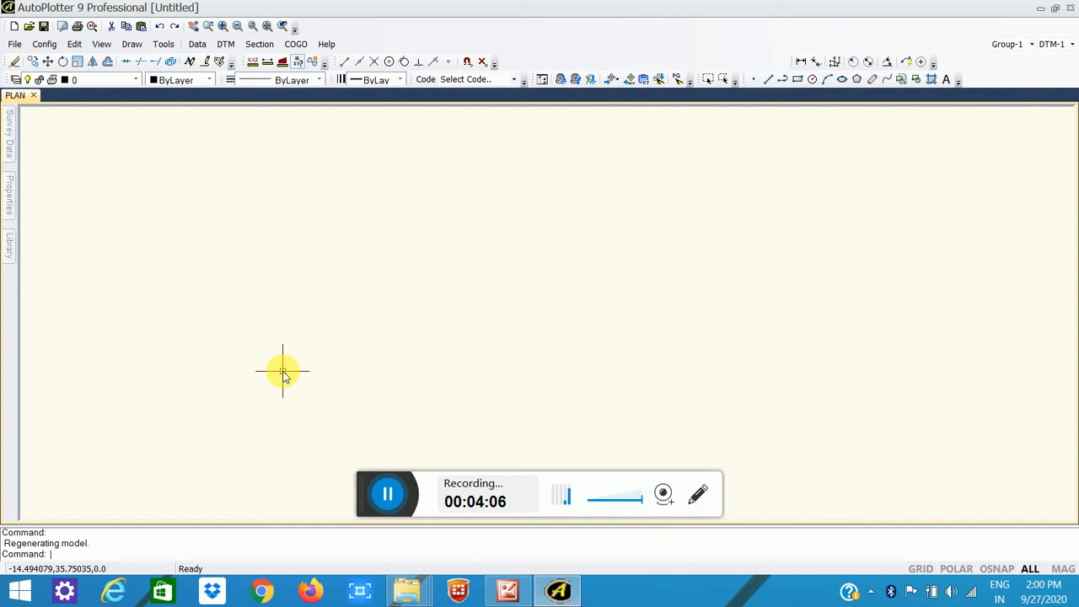
Step: Import the survey points from Live da.csv as ASCII data and close the import dialog
click(196, 45)
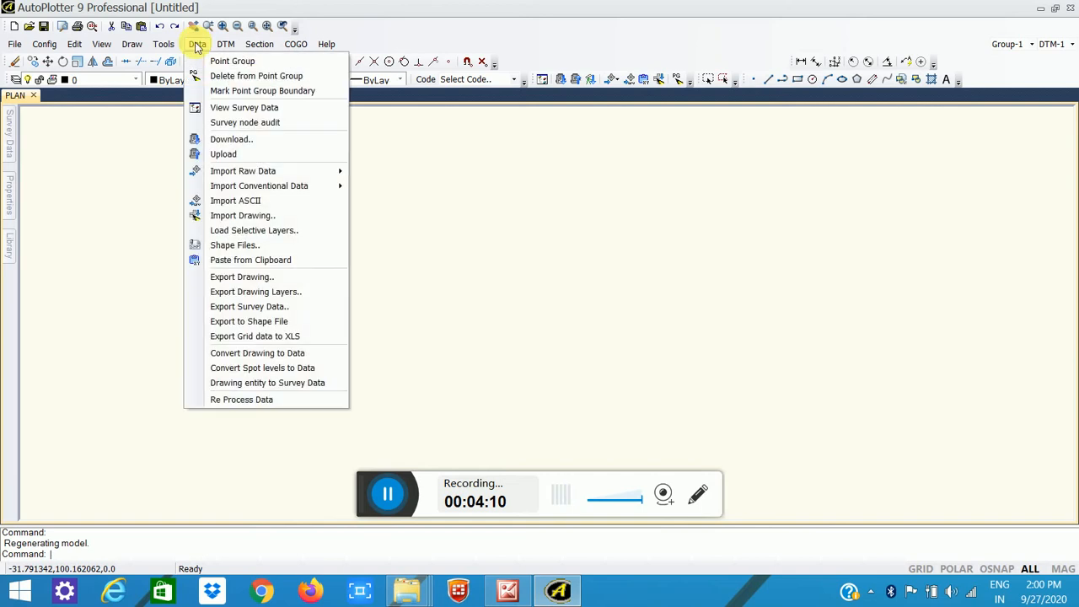
click(233, 205)
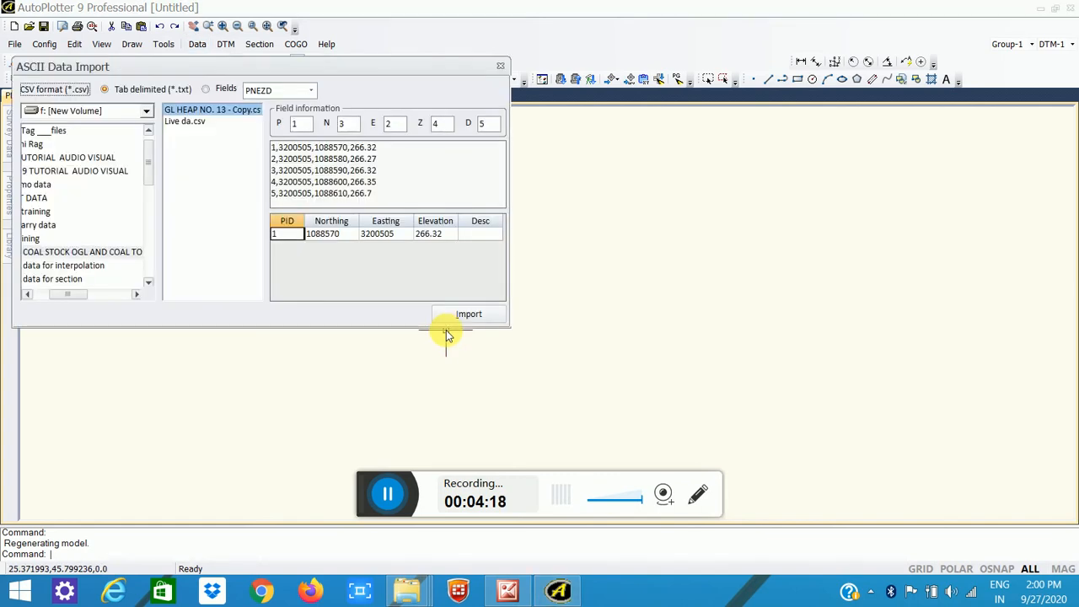
click(188, 123)
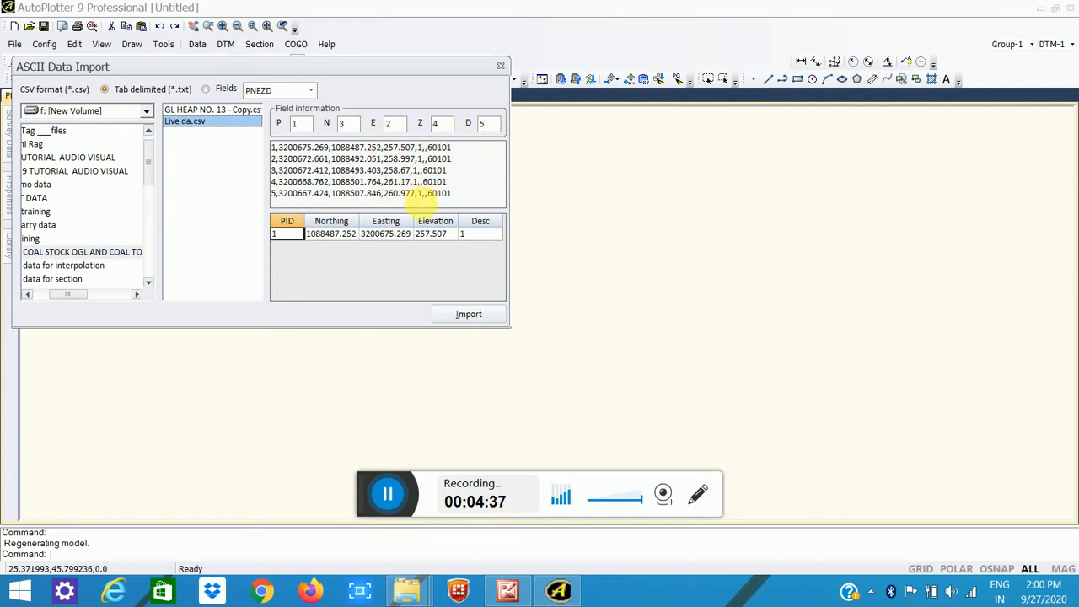
click(454, 321)
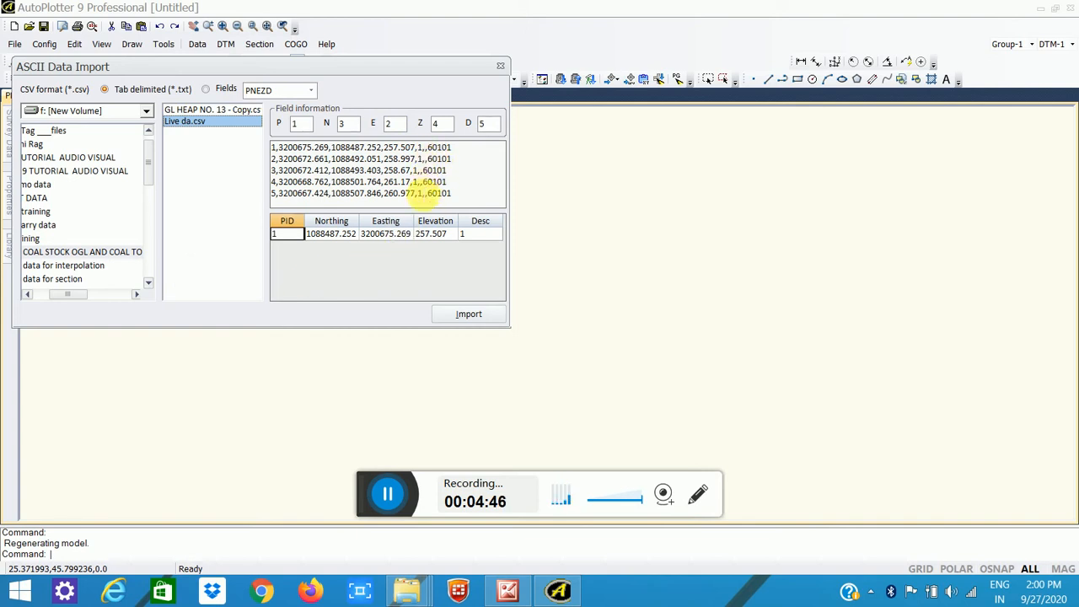
click(466, 315)
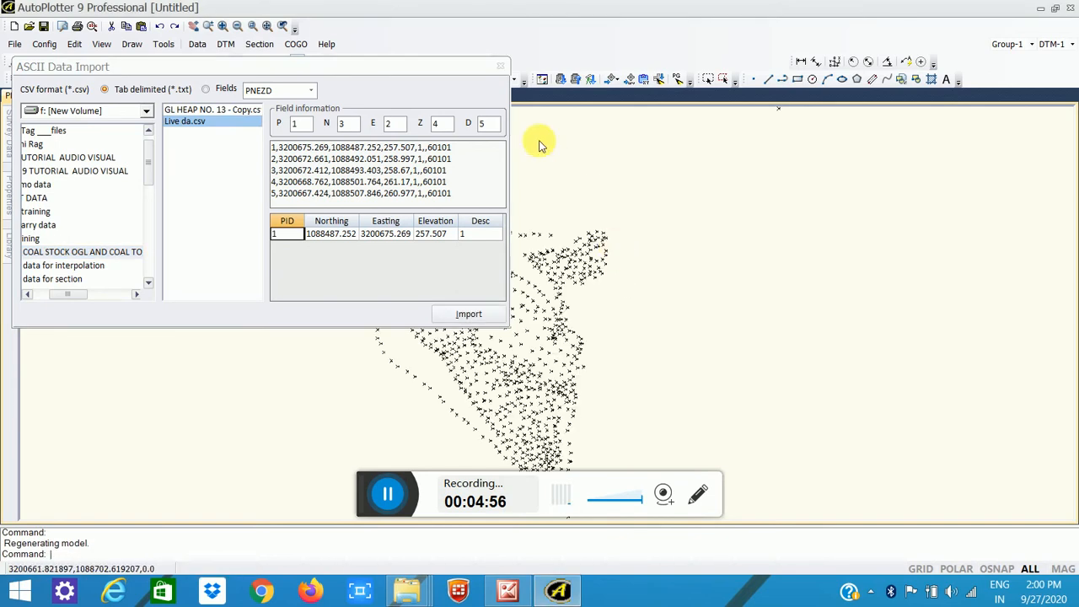
click(500, 66)
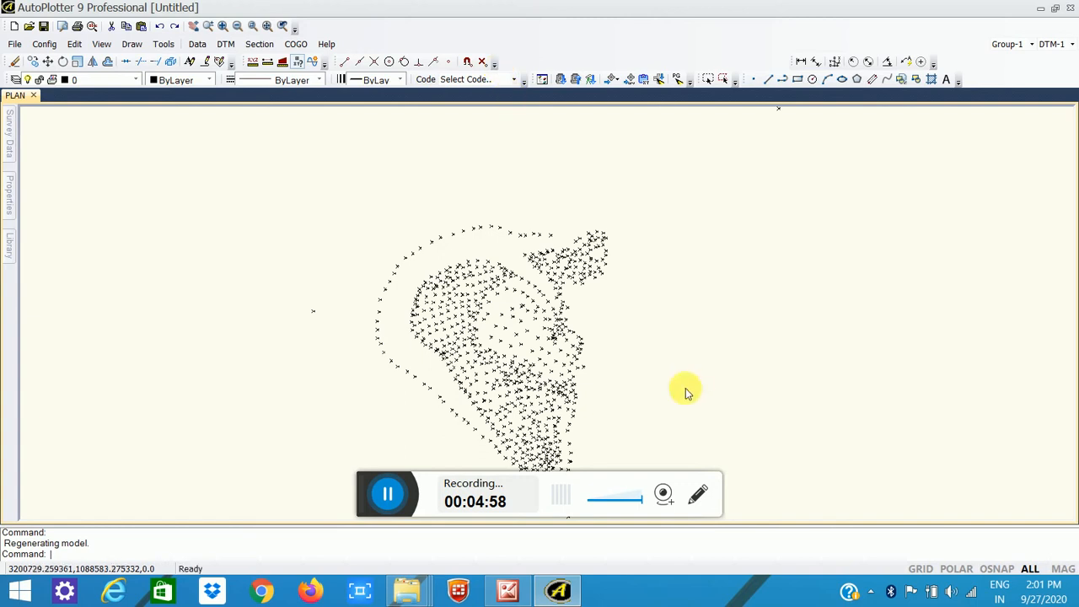
Step: Inspect the imported points in the plan and their elevation labels, including those along the outer boundary
drag(666, 305, 724, 352)
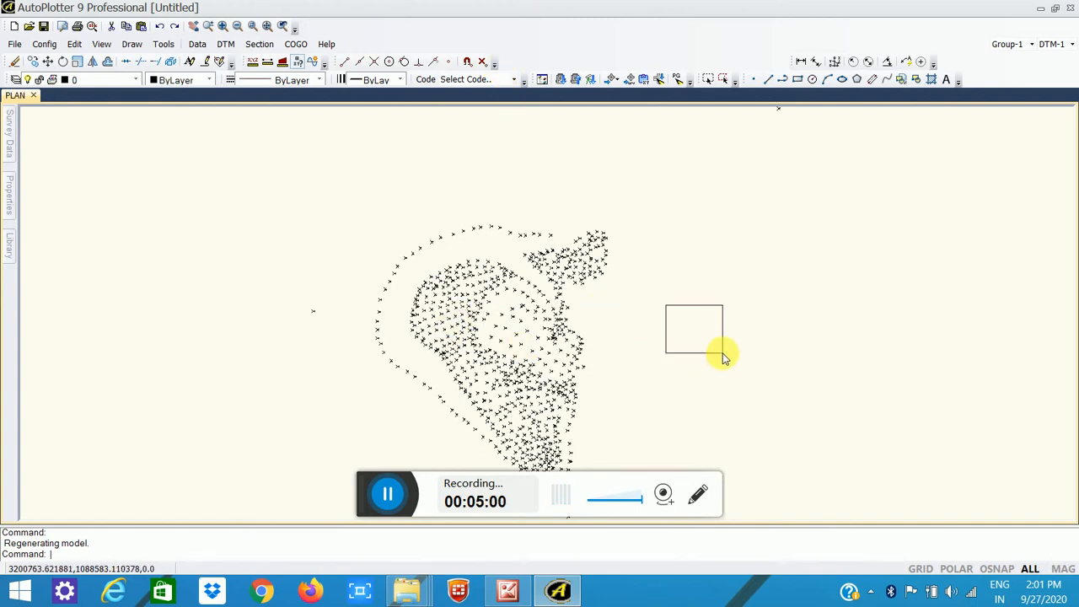
scroll(390, 207, down, 1)
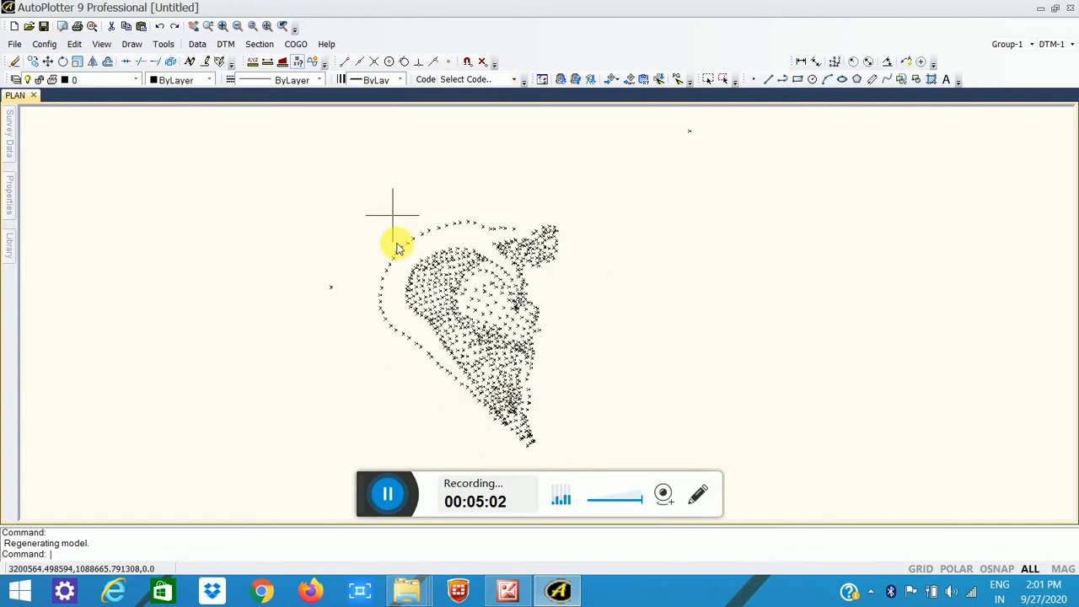
scroll(455, 347, up, 4)
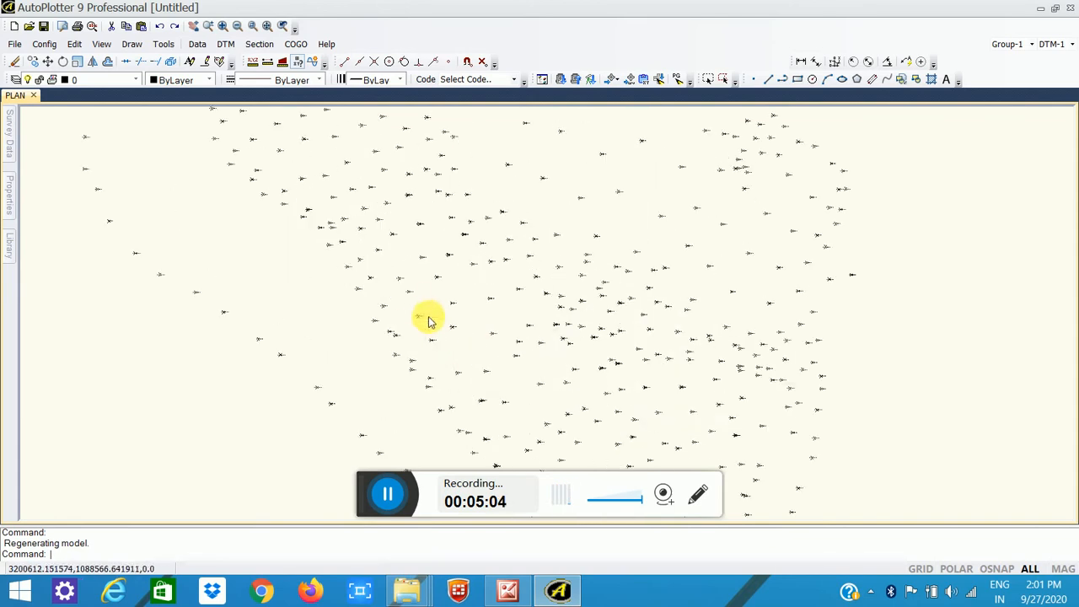
scroll(421, 314, up, 4)
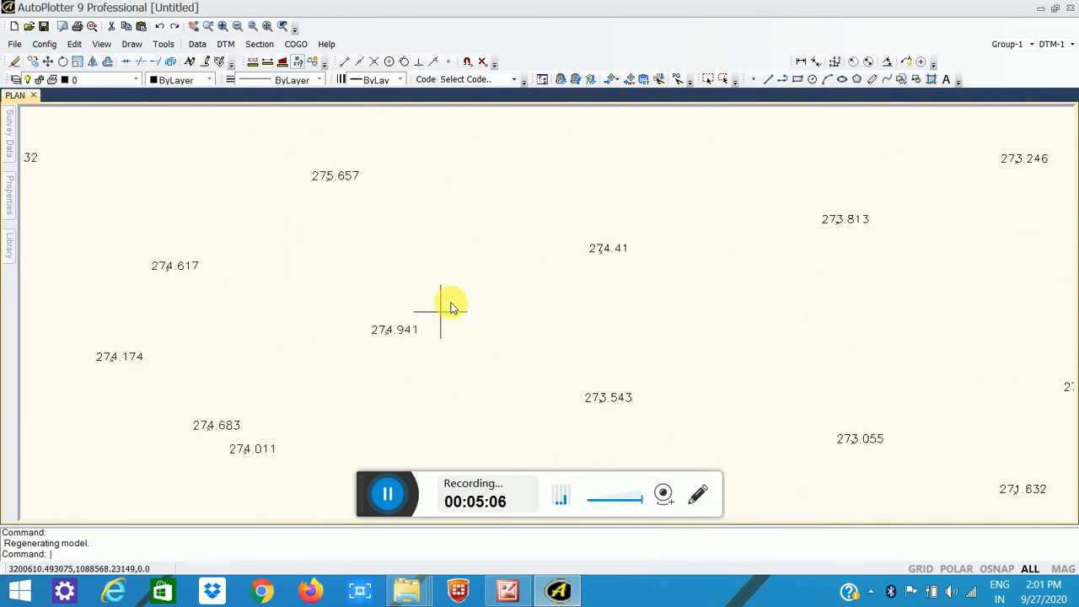
scroll(464, 291, down, 4)
scroll(464, 292, down, 5)
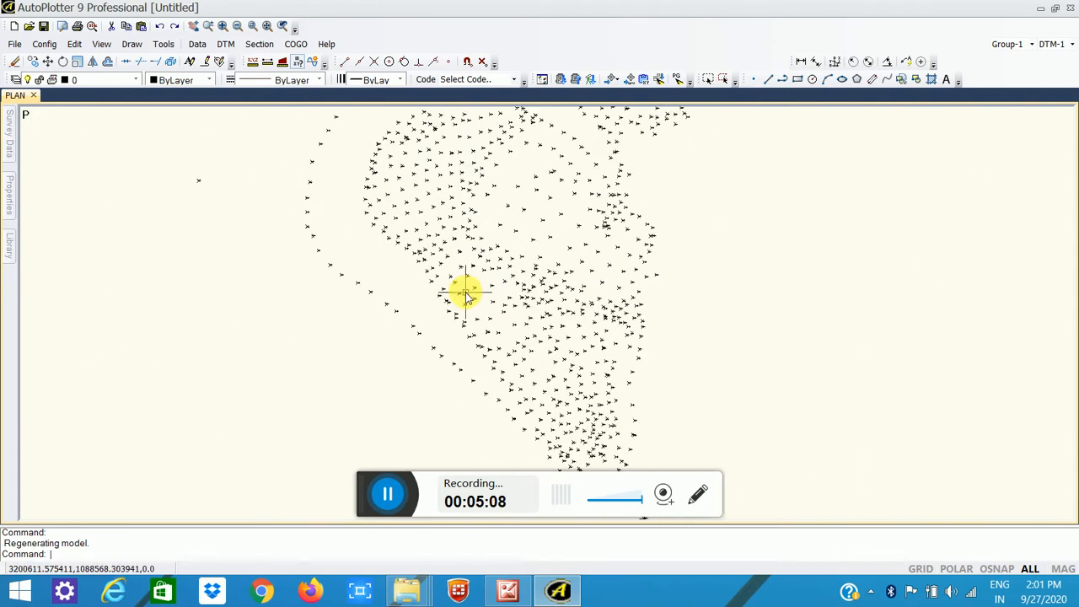
scroll(437, 187, up, 5)
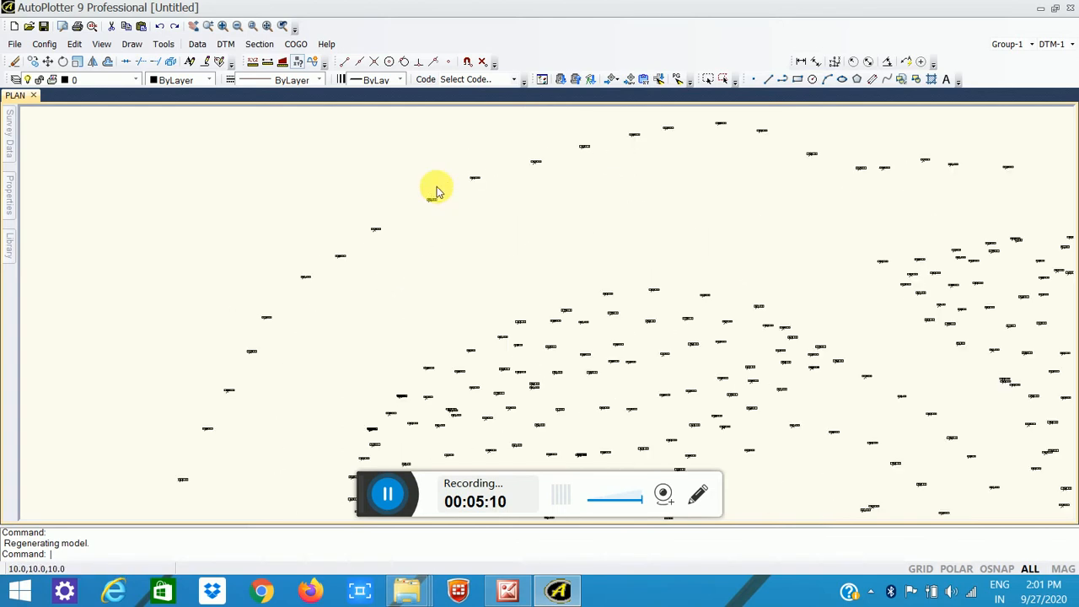
scroll(379, 221, up, 4)
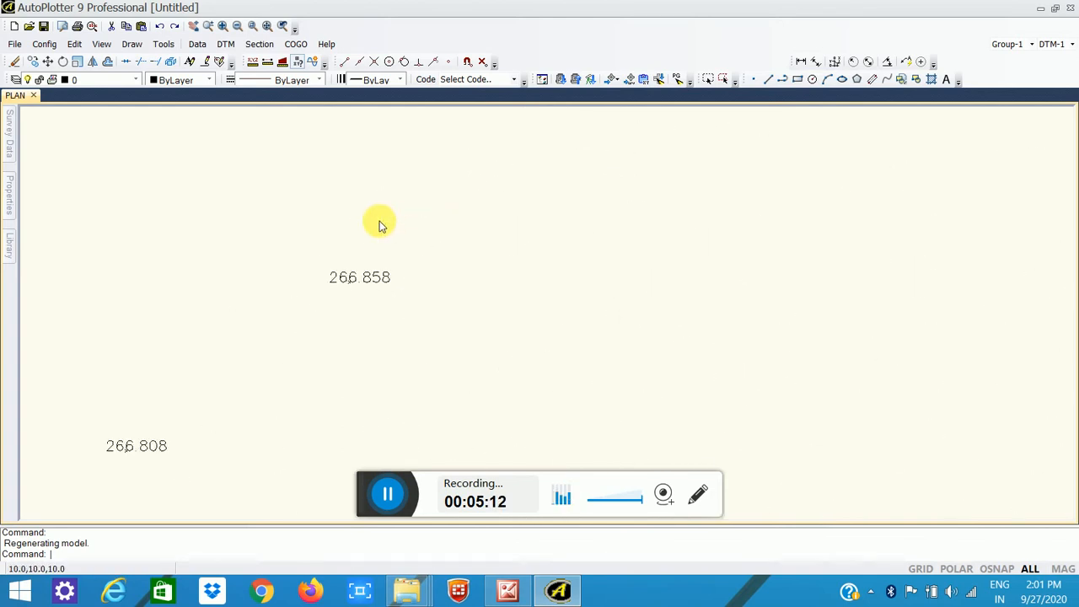
Step: Review the imported points and elevation labels in the plan, and start a new project without saving the current project data
scroll(379, 222, down, 5)
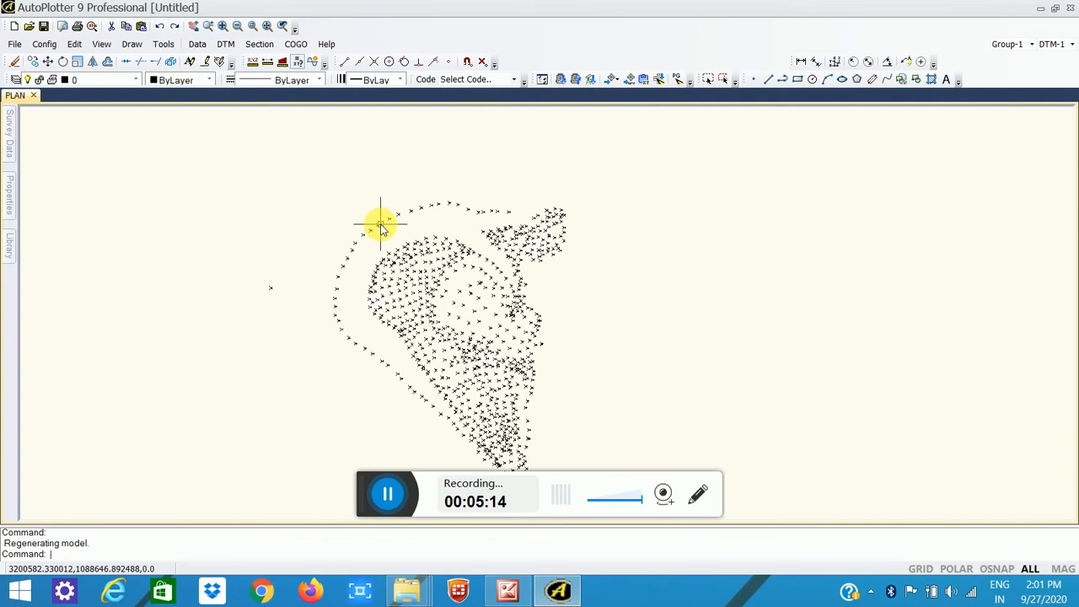
scroll(380, 225, down, 2)
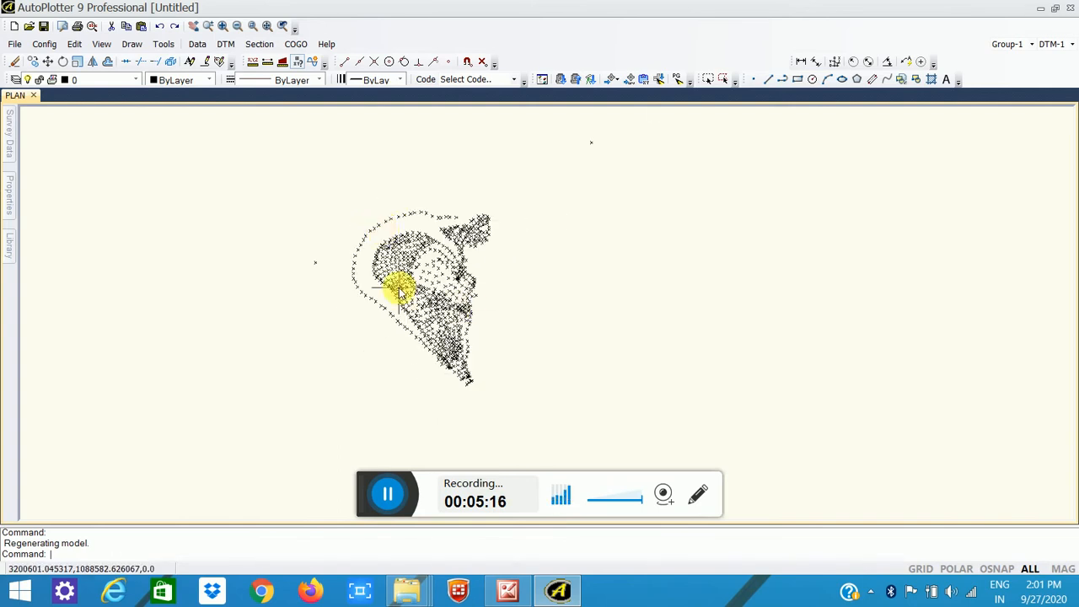
scroll(397, 289, up, 5)
scroll(349, 284, up, 5)
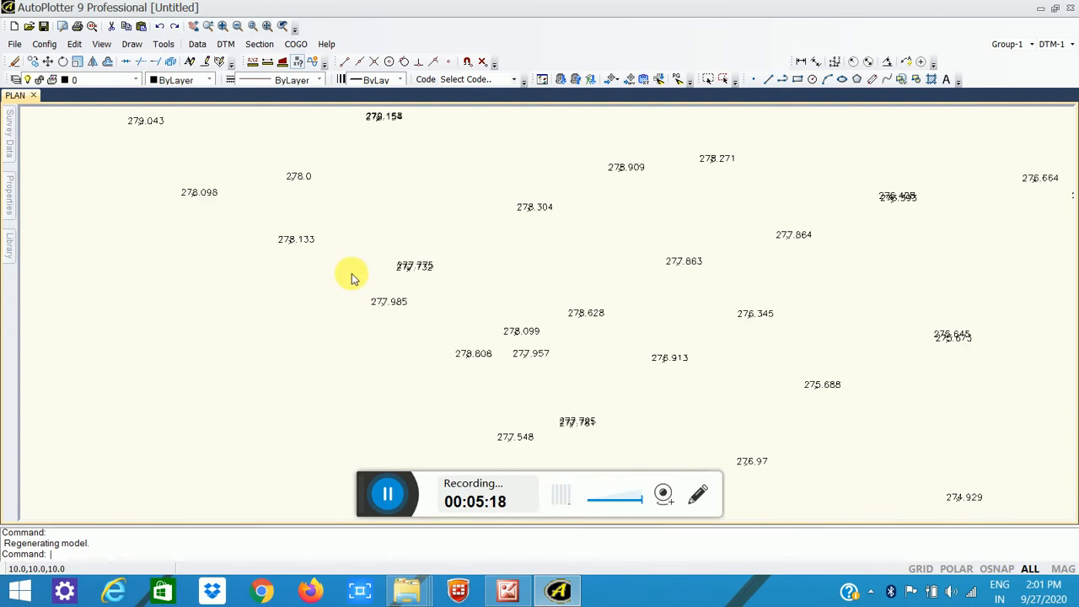
scroll(483, 280, down, 5)
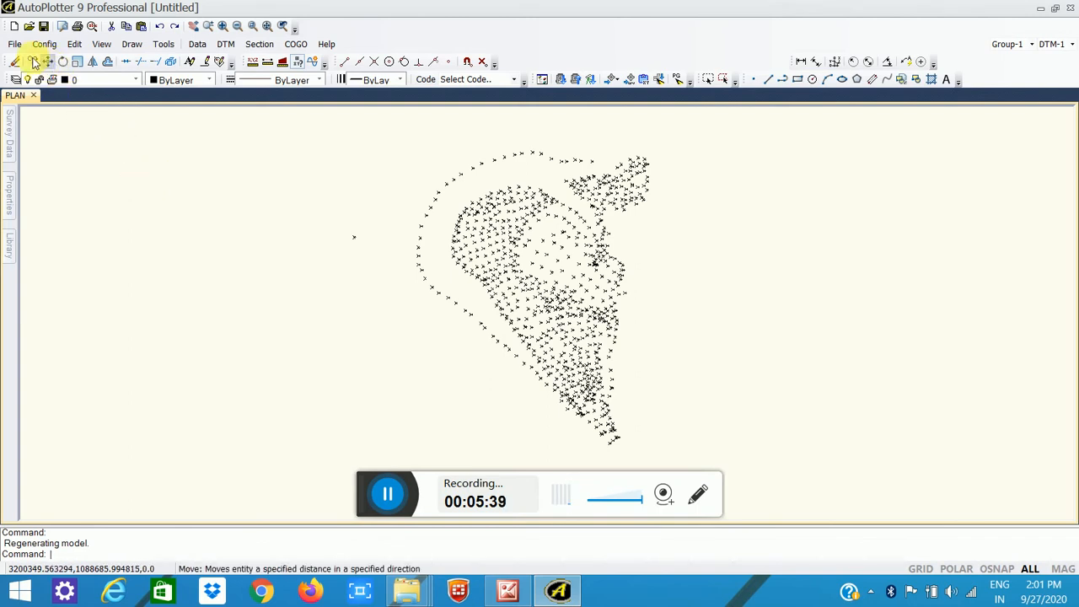
click(14, 30)
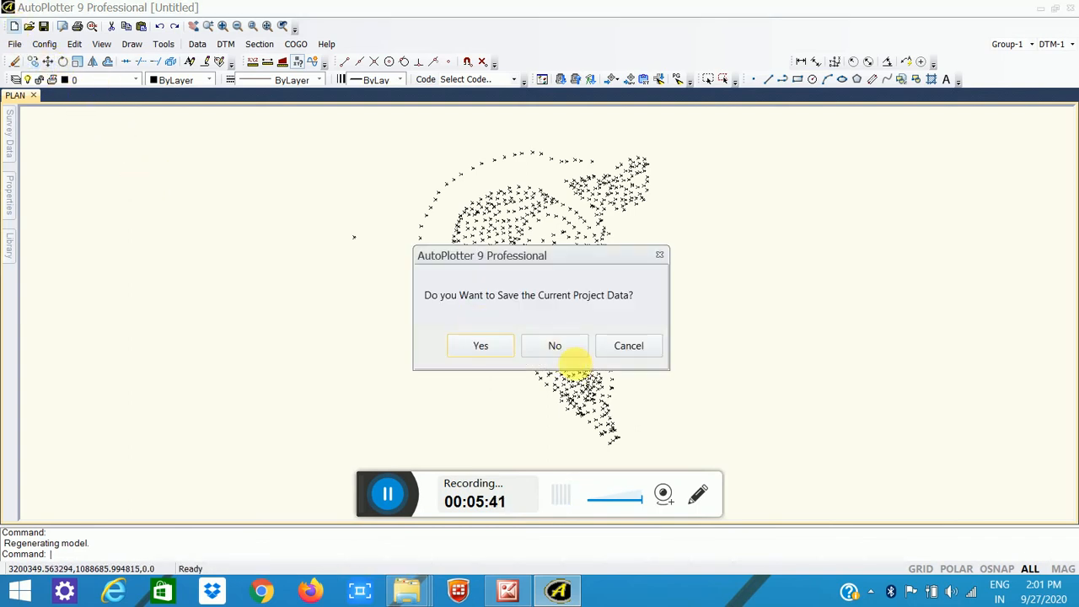
click(554, 346)
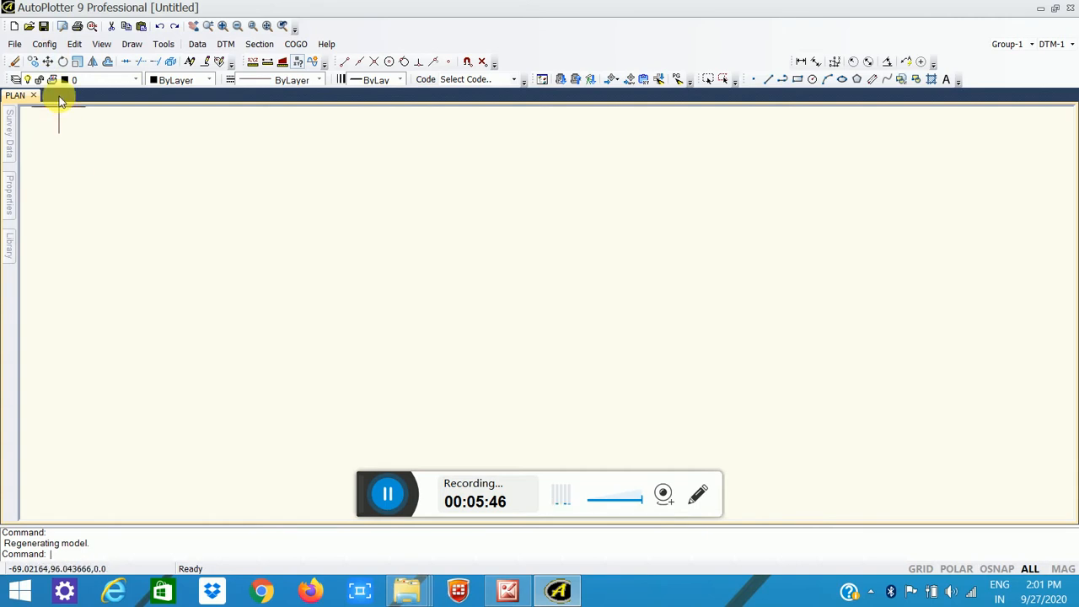
Step: Import the configuration file ABC.CFG from the BTTI folder into the survey code library and return to the plan
click(46, 45)
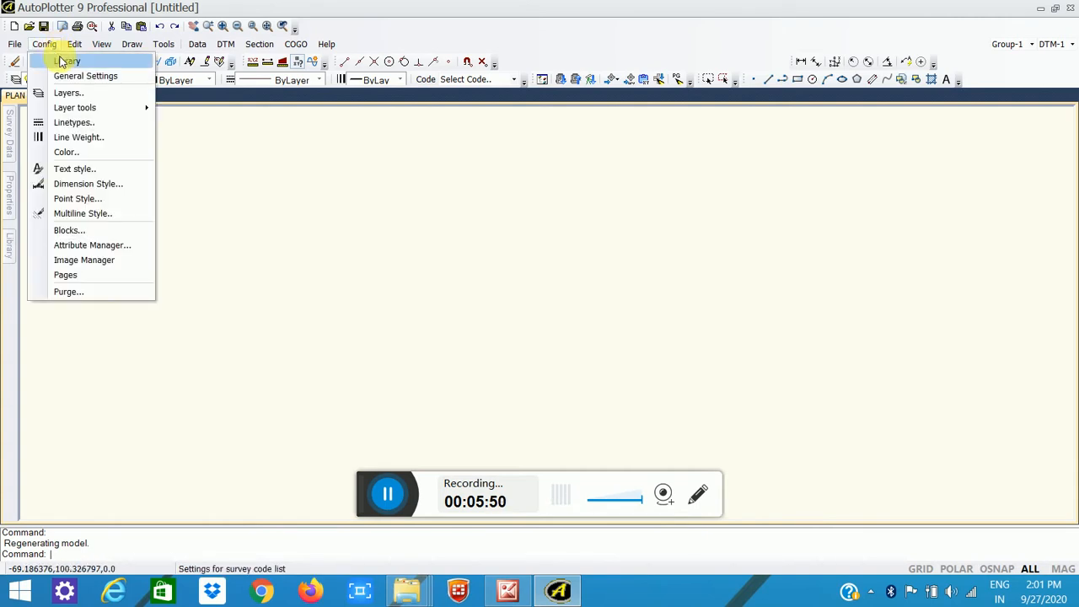
click(67, 61)
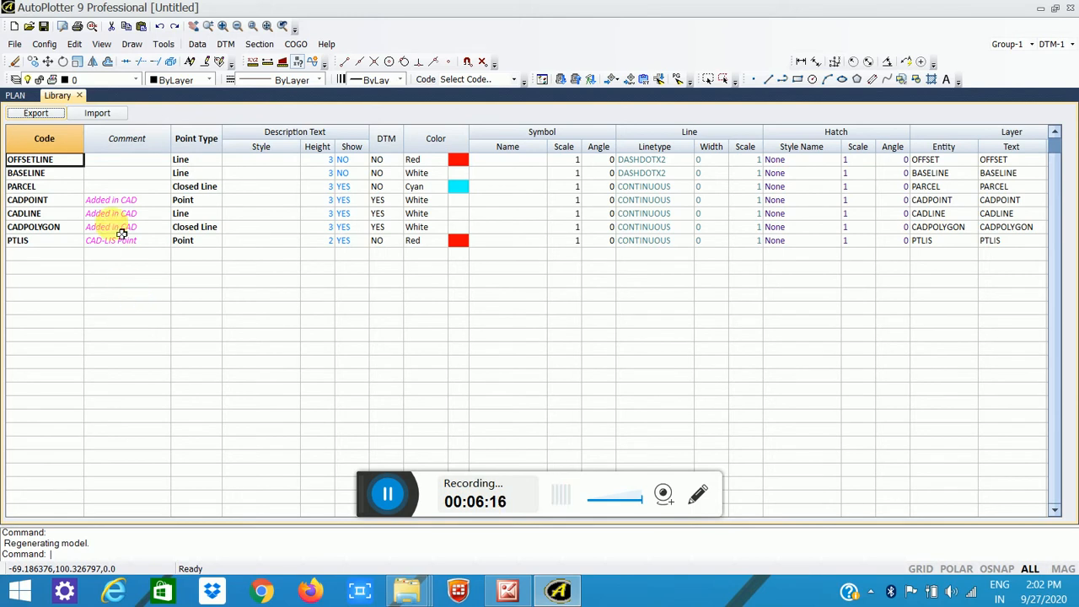
click(109, 118)
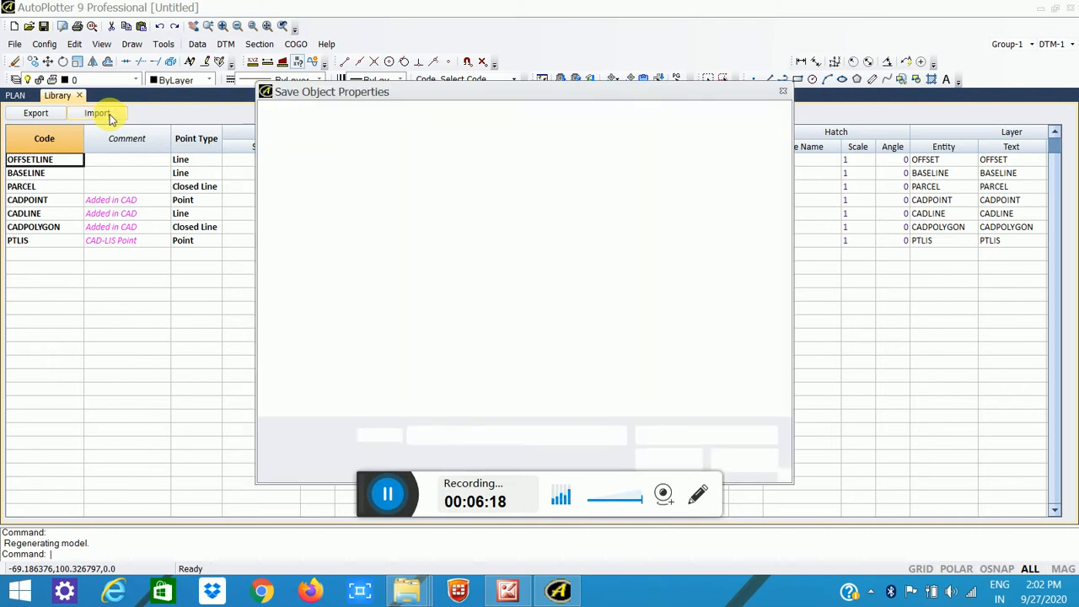
click(545, 229)
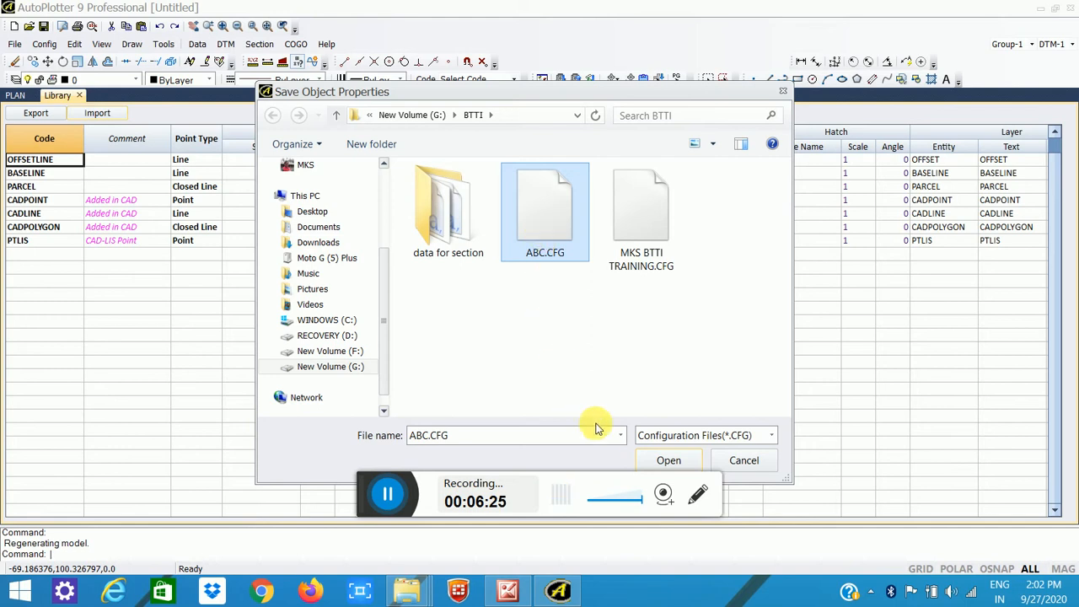
click(657, 460)
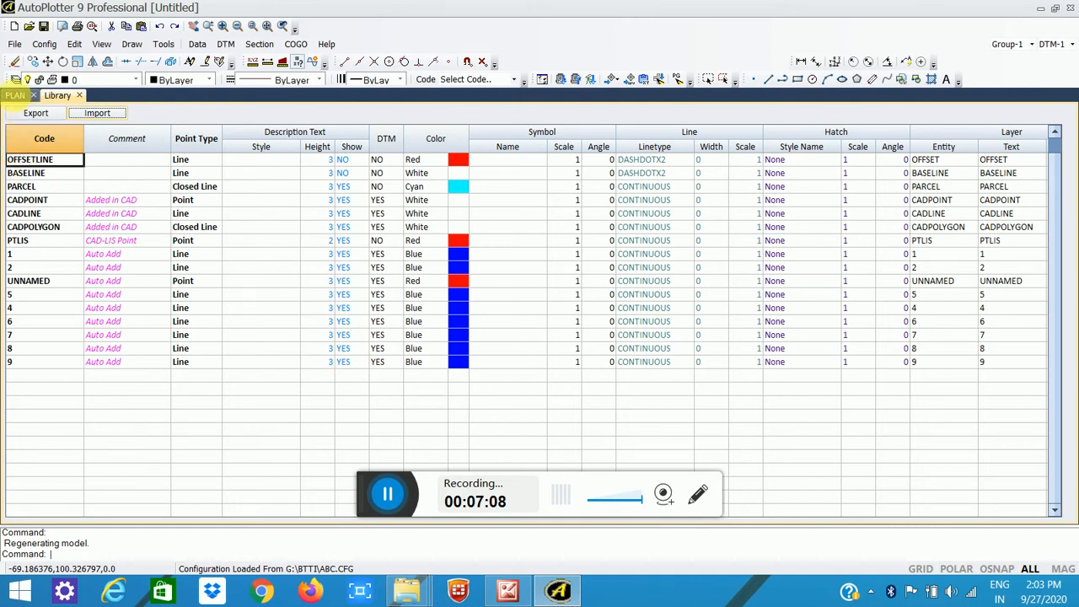
click(15, 95)
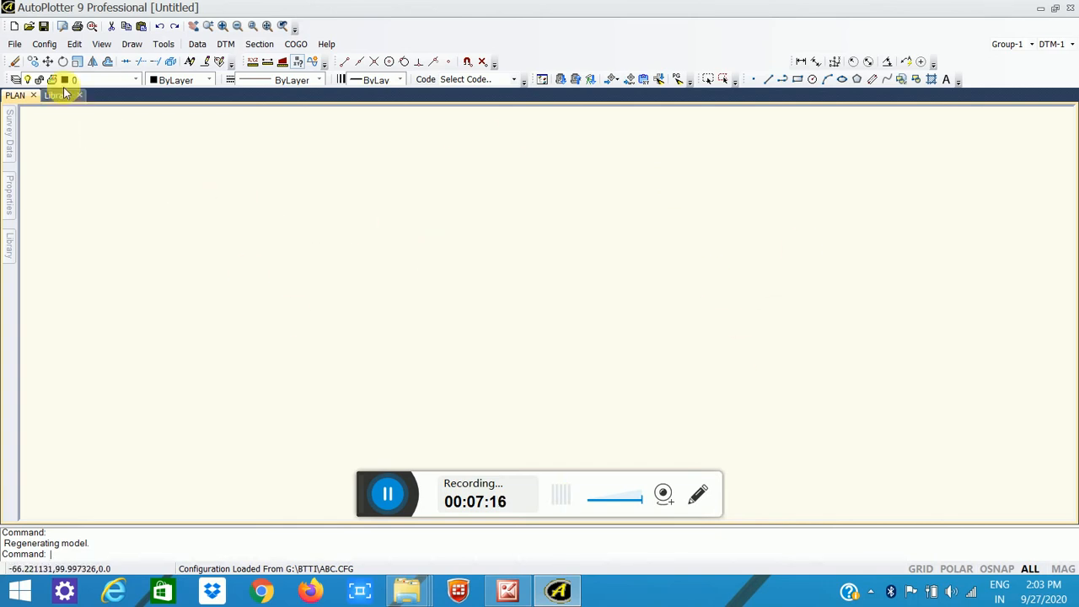
Step: Set the current drawing color to the standard red
click(45, 45)
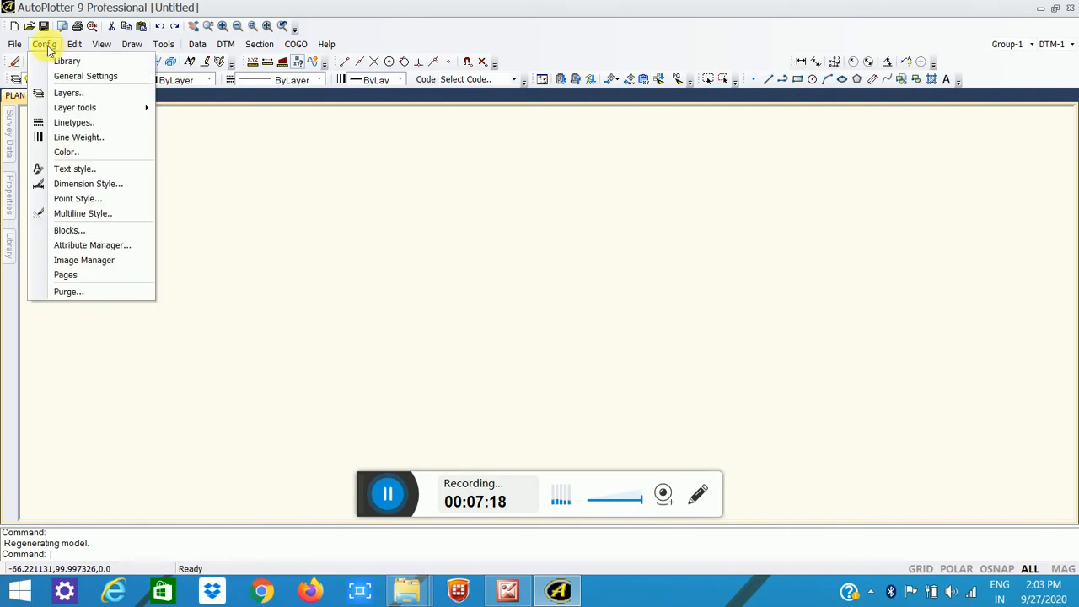
click(72, 154)
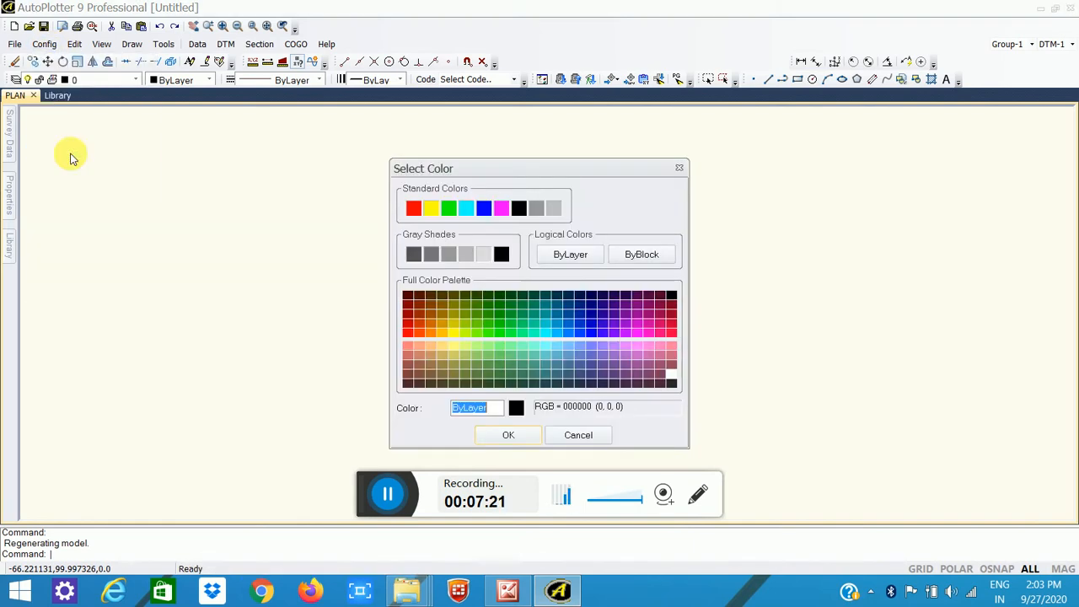
click(412, 210)
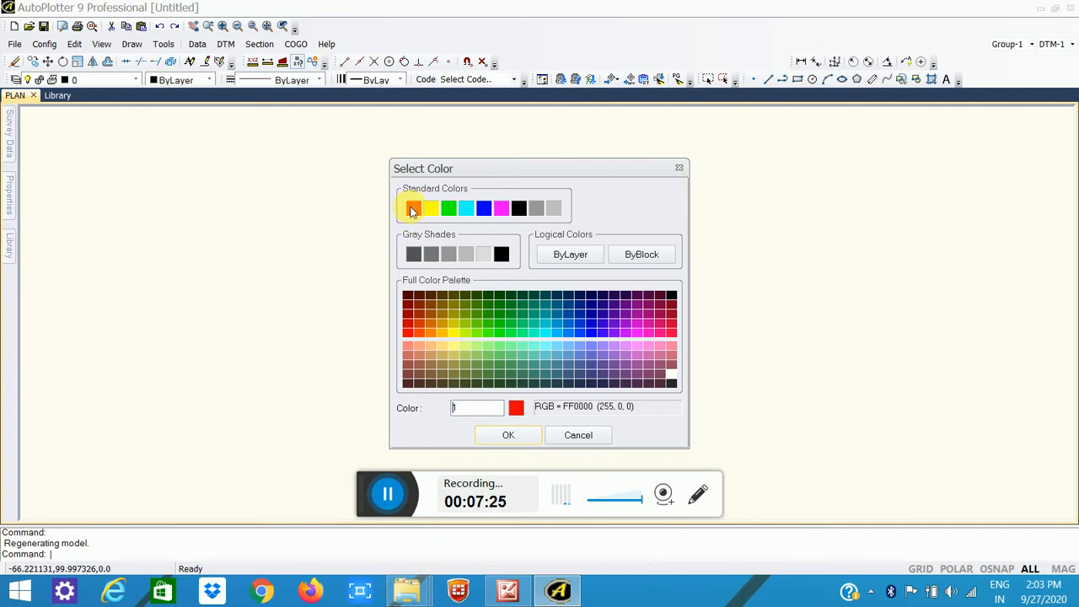
click(508, 435)
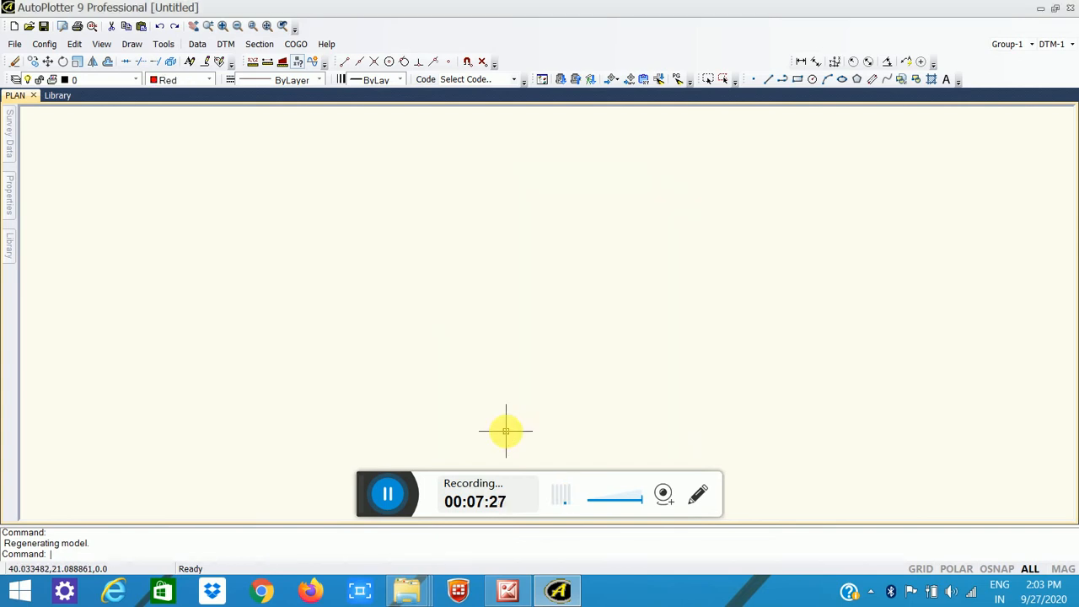
Step: Set the Simple point style to Circle & Plus mode with a size of 0.5
click(43, 49)
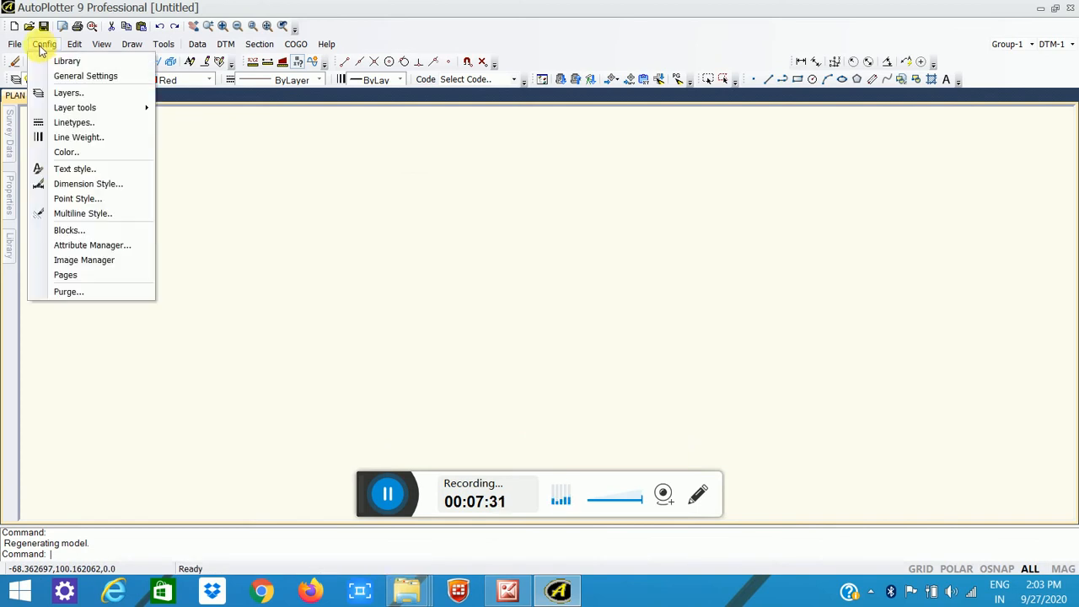
click(88, 200)
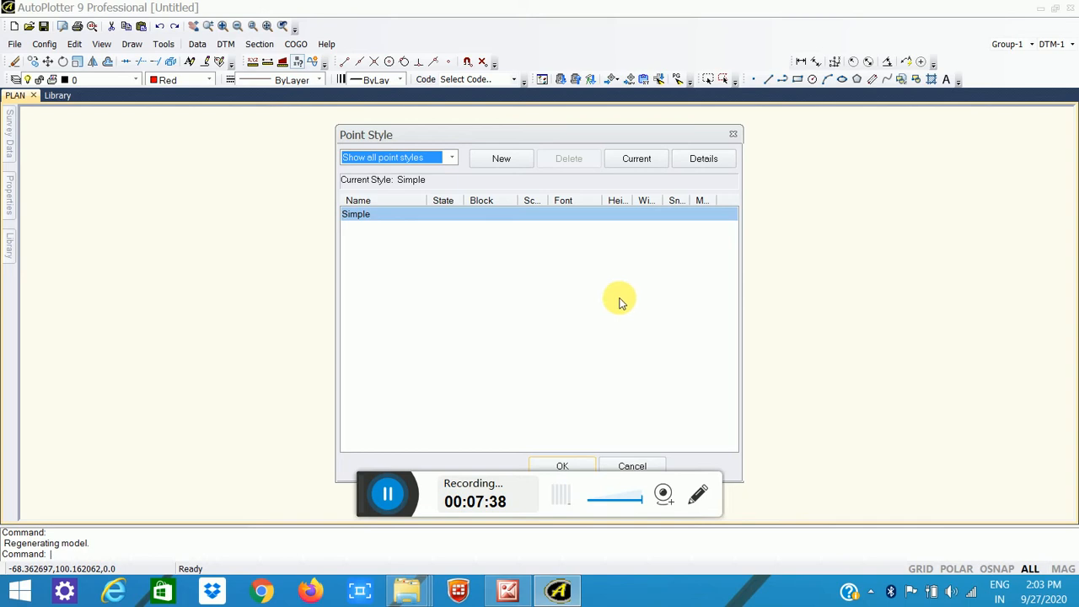
click(703, 160)
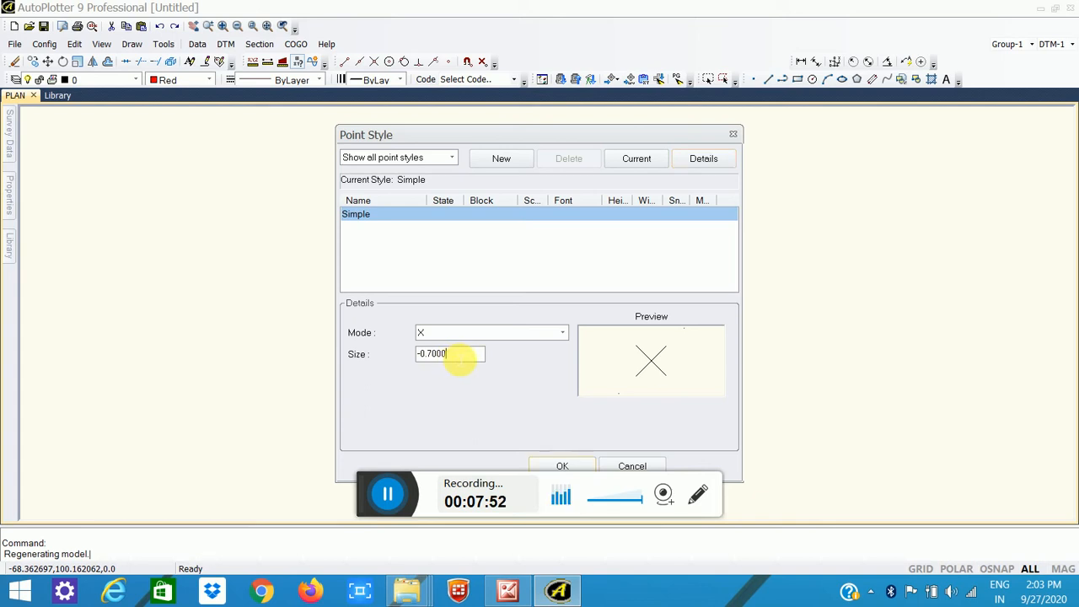
drag(461, 359, 411, 364)
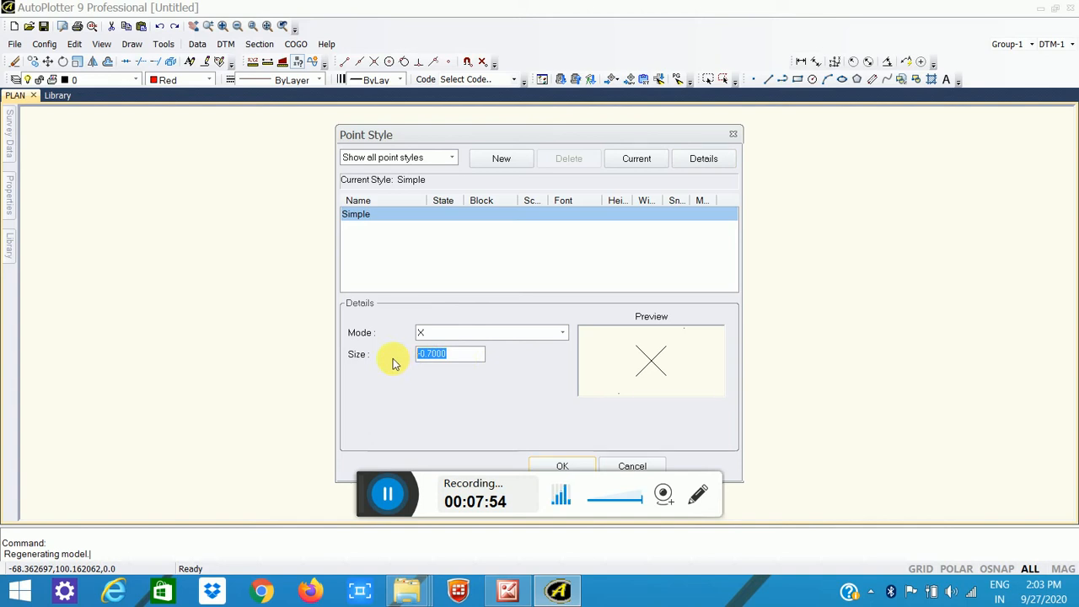
text(0.5)
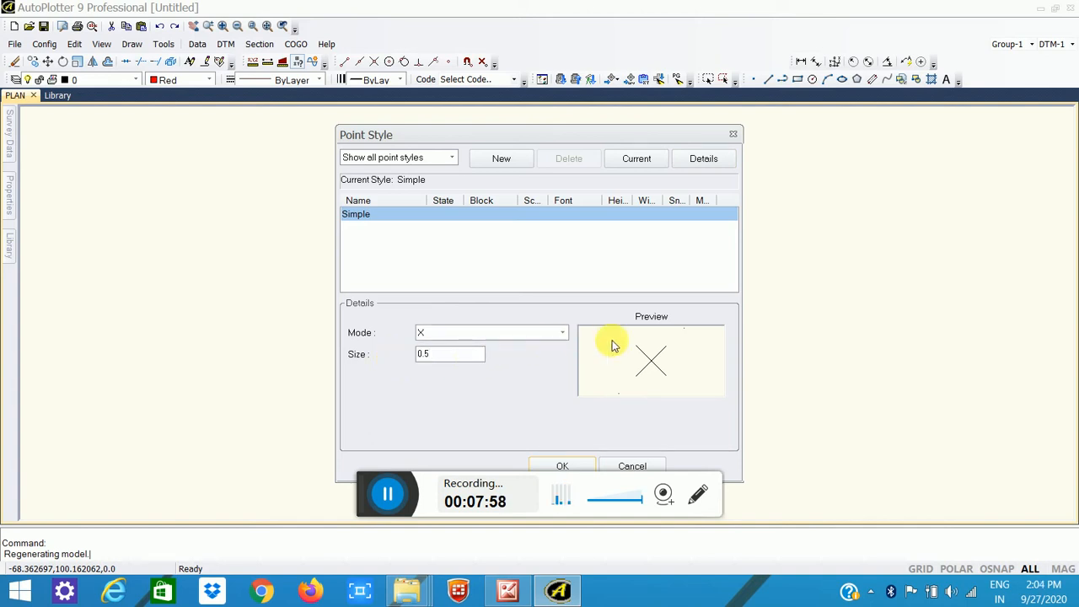
click(562, 334)
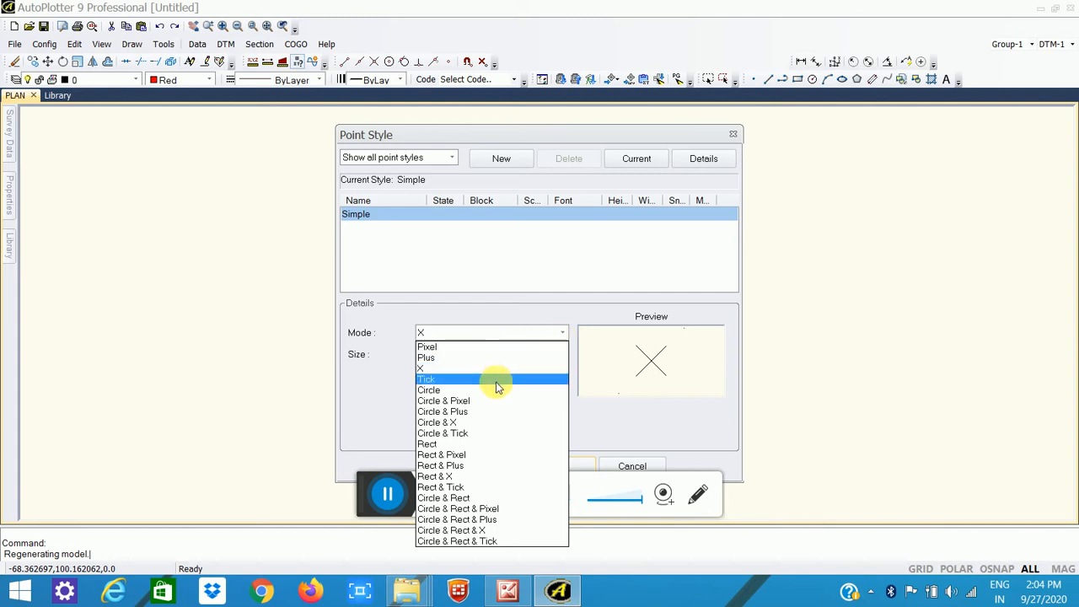
click(491, 415)
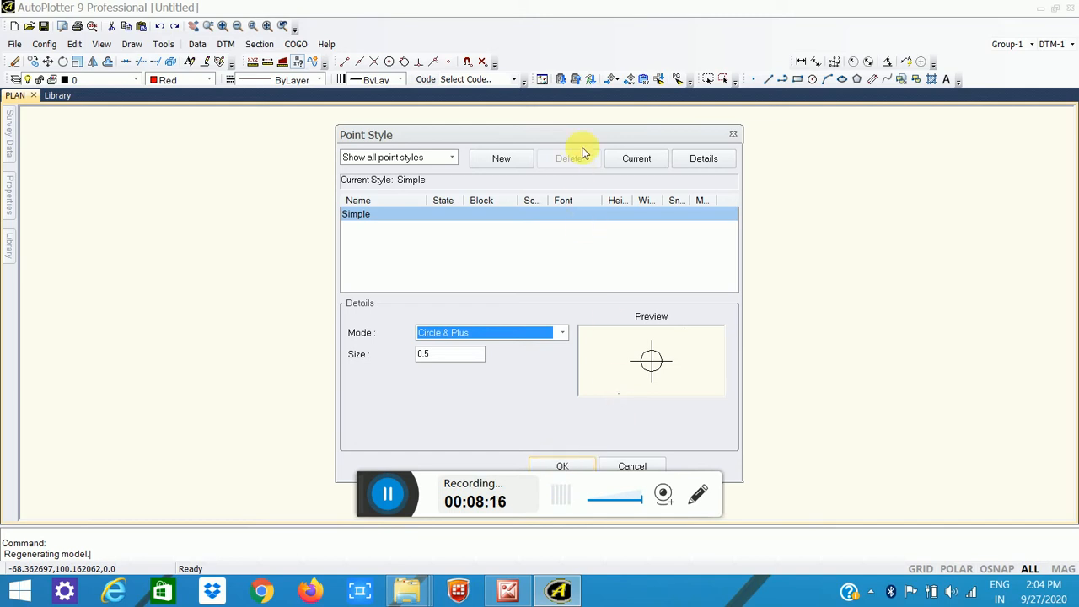
drag(587, 135, 587, 105)
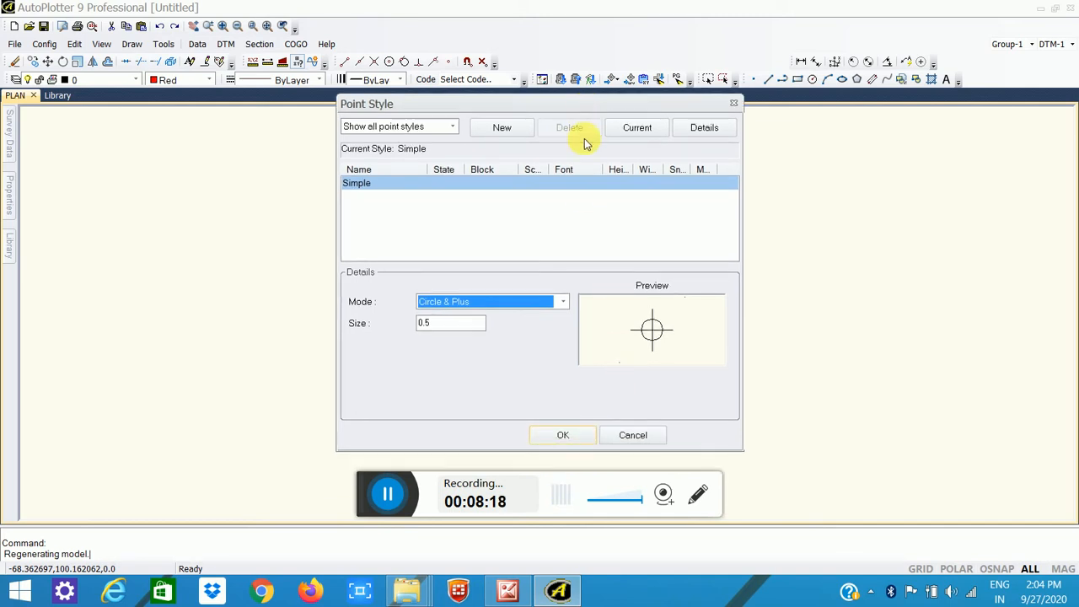
click(568, 437)
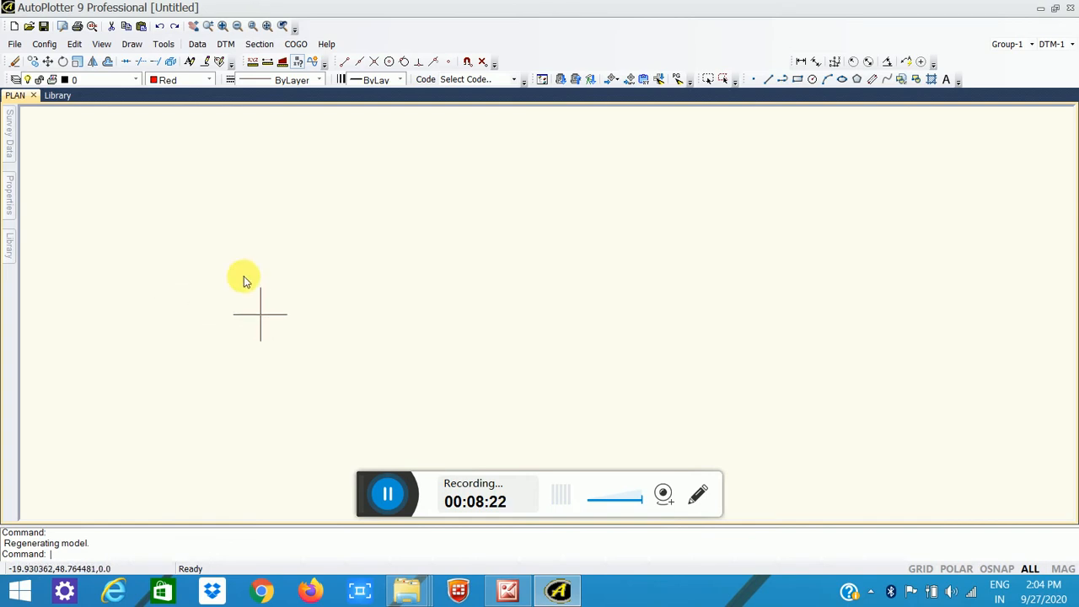
Step: Set the Standard text style to the Arial font with a width factor of 0.83
click(47, 43)
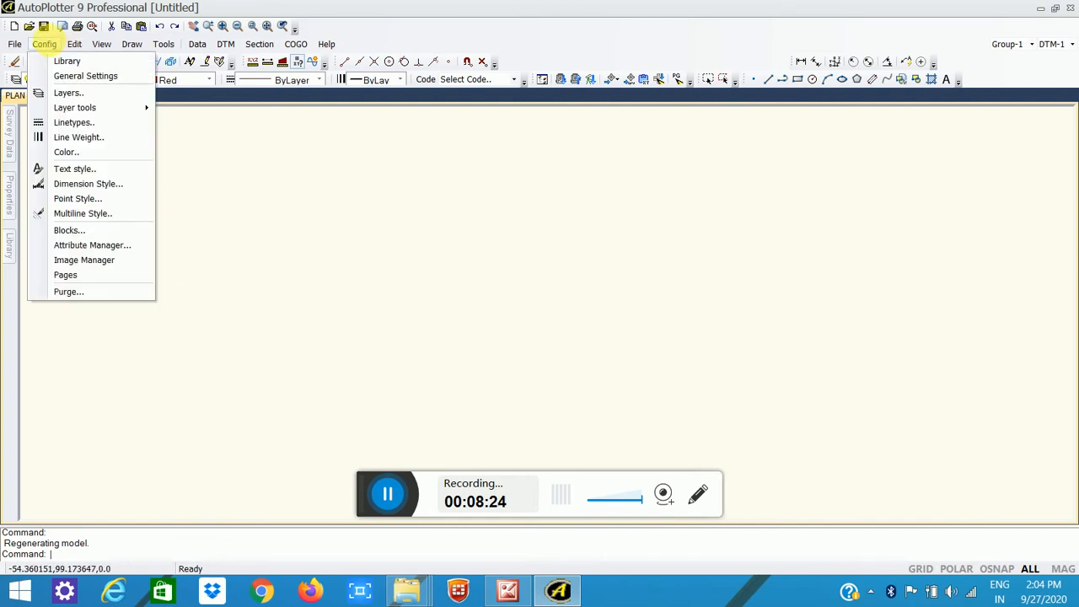
click(70, 172)
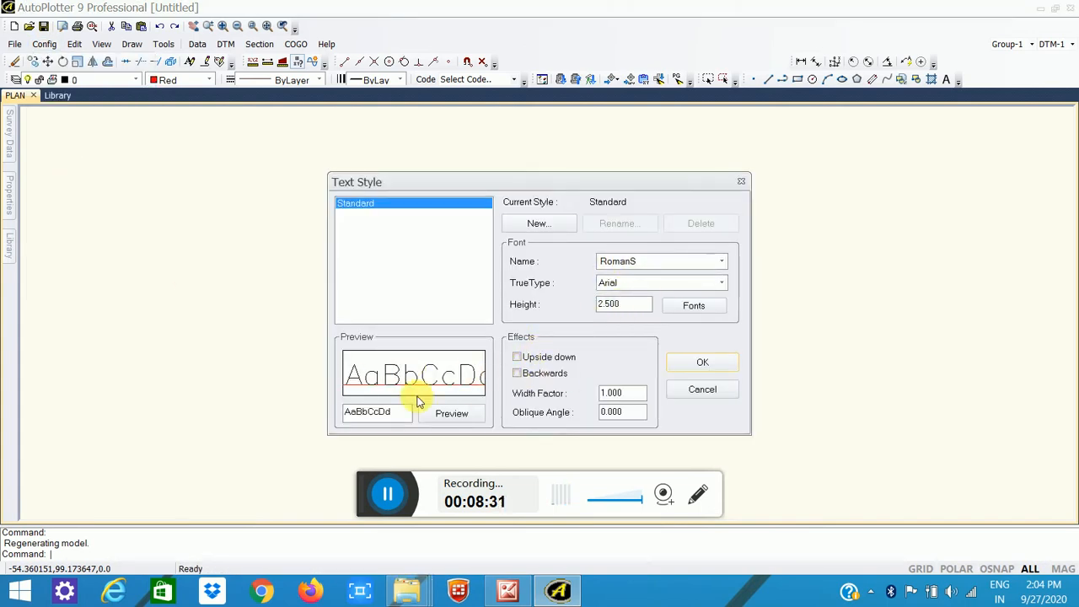
click(657, 264)
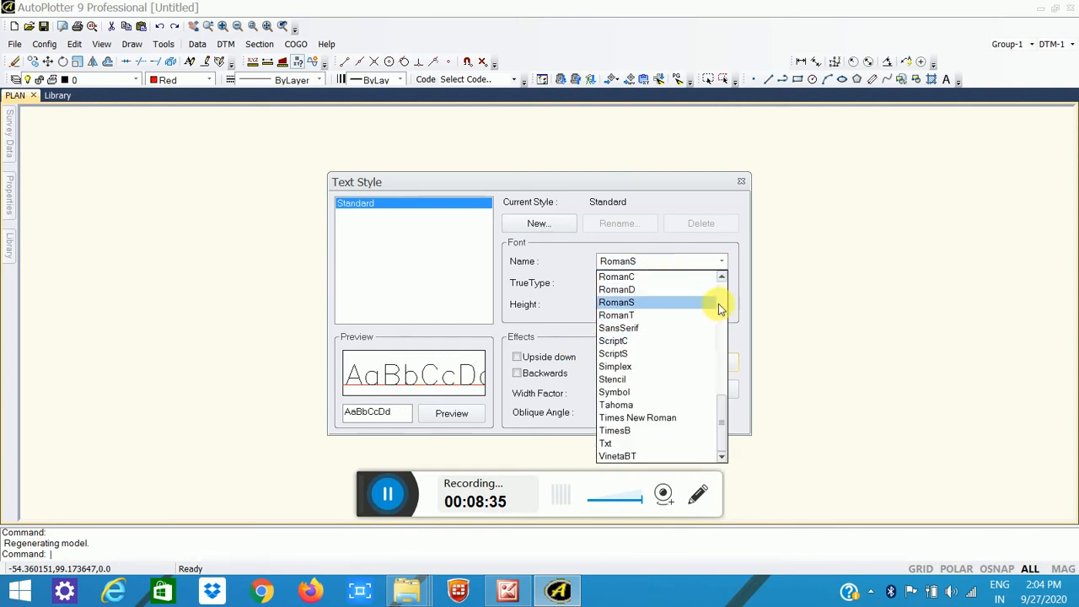
scroll(723, 307, up, 10)
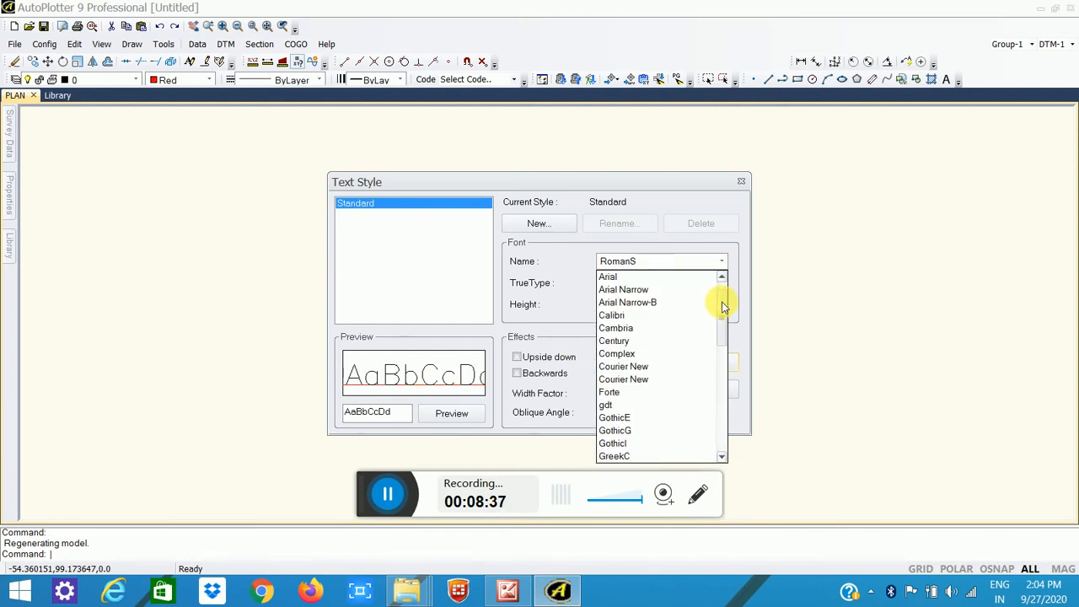
click(625, 282)
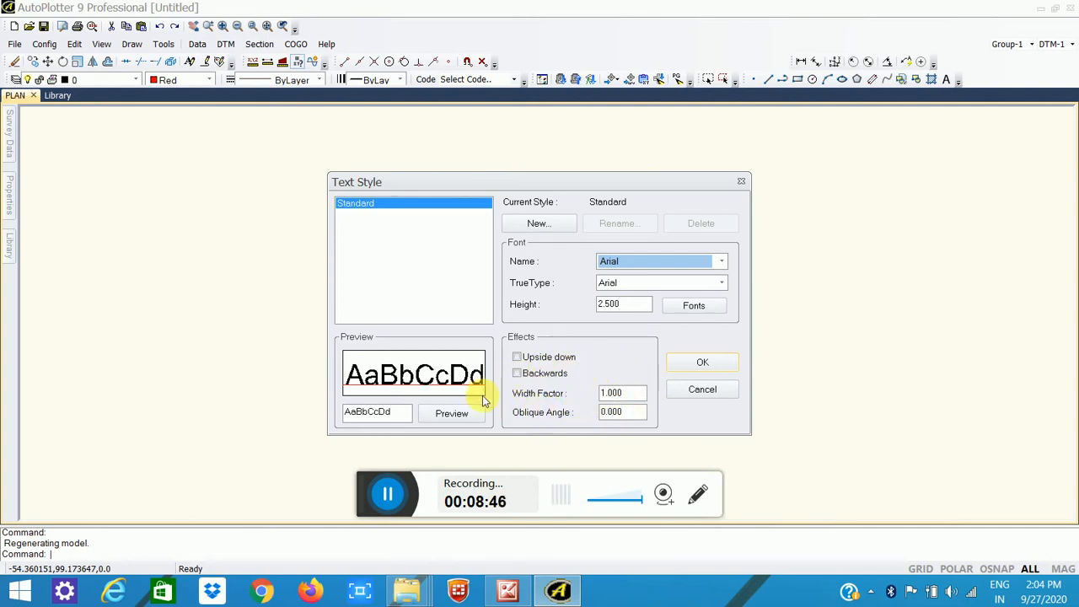
drag(638, 393, 582, 402)
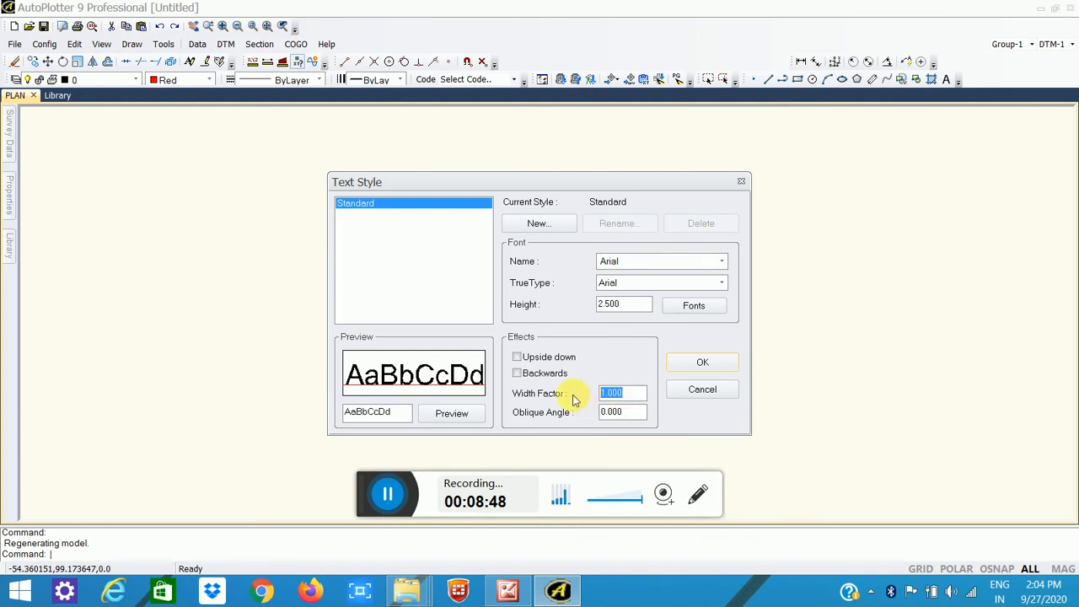
text(0.8)
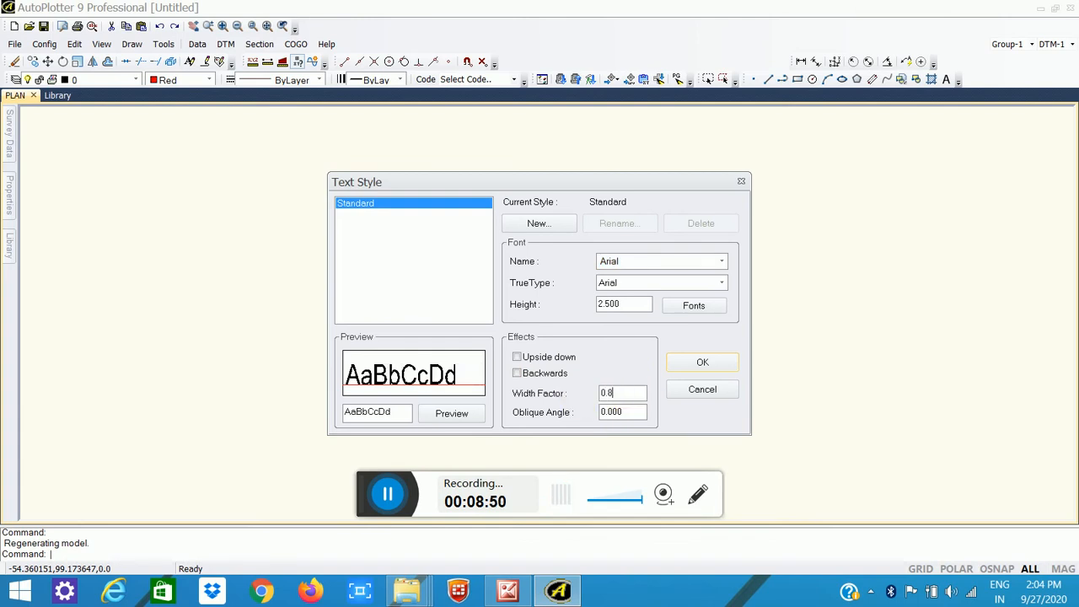
text(3)
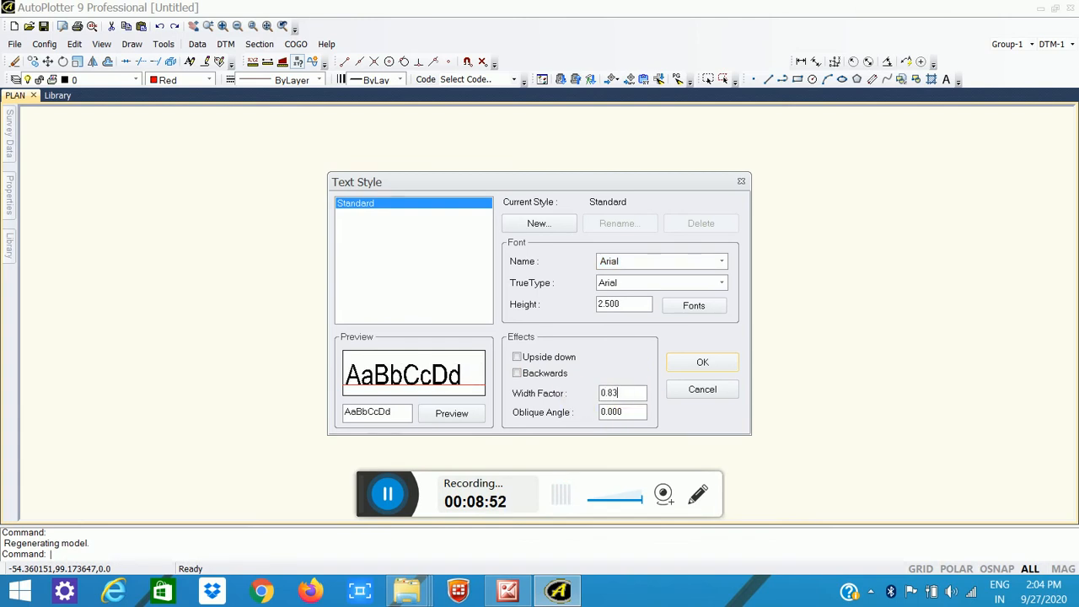
click(717, 363)
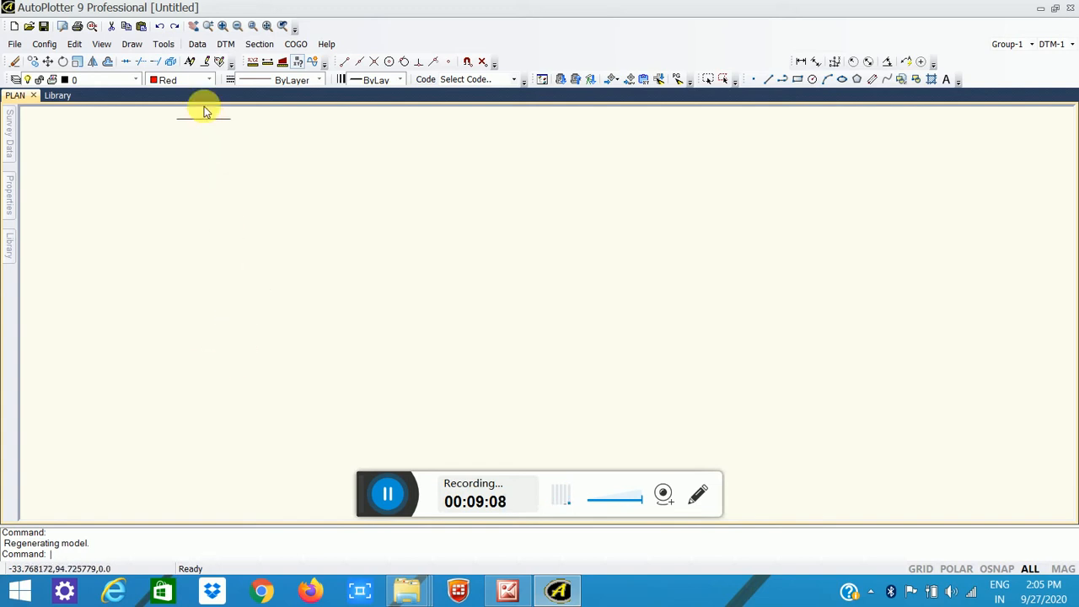
Step: Import the ASCII survey data file Live da.csv from the coal stock folder into the plan
click(199, 44)
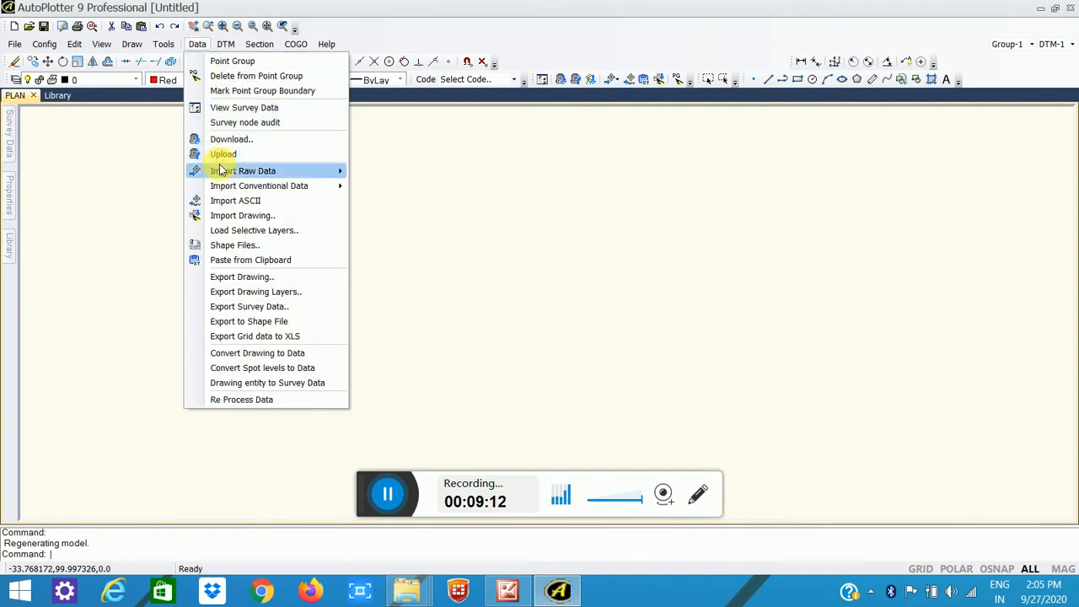
mouse_move(222, 171)
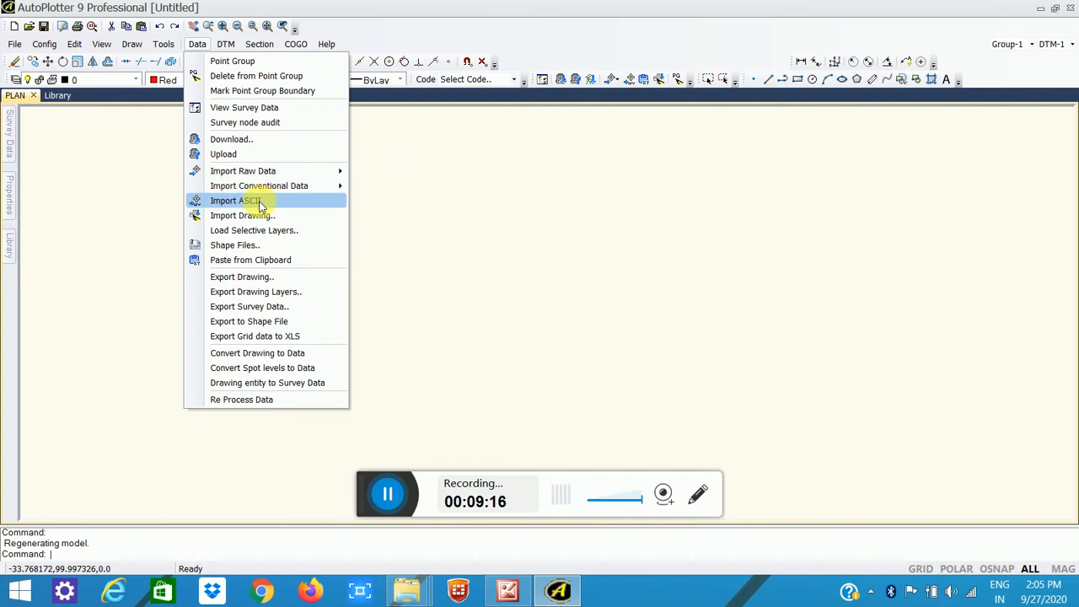
click(260, 204)
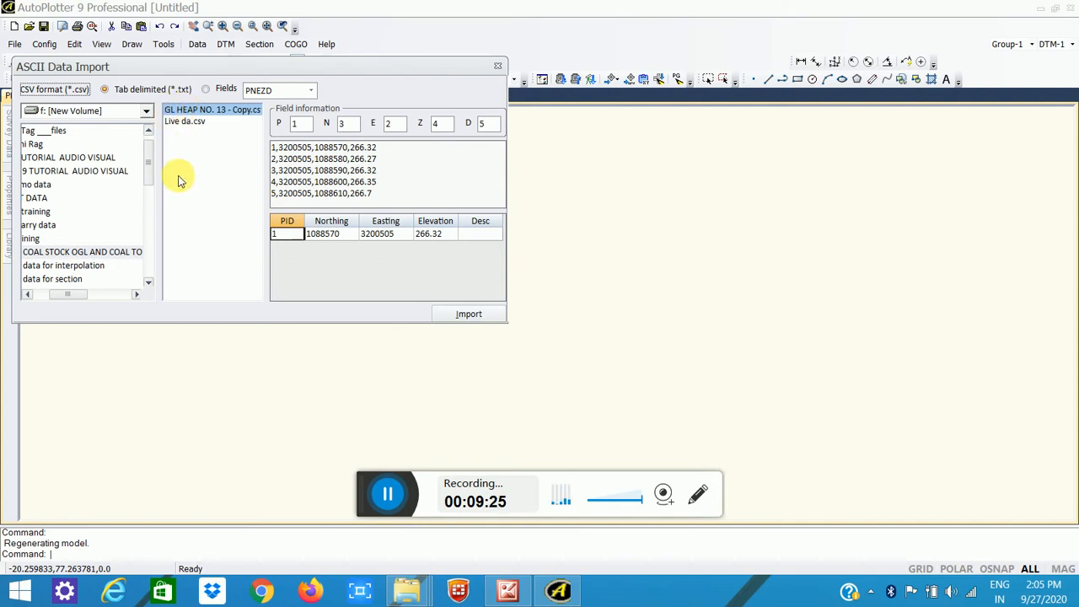
click(182, 123)
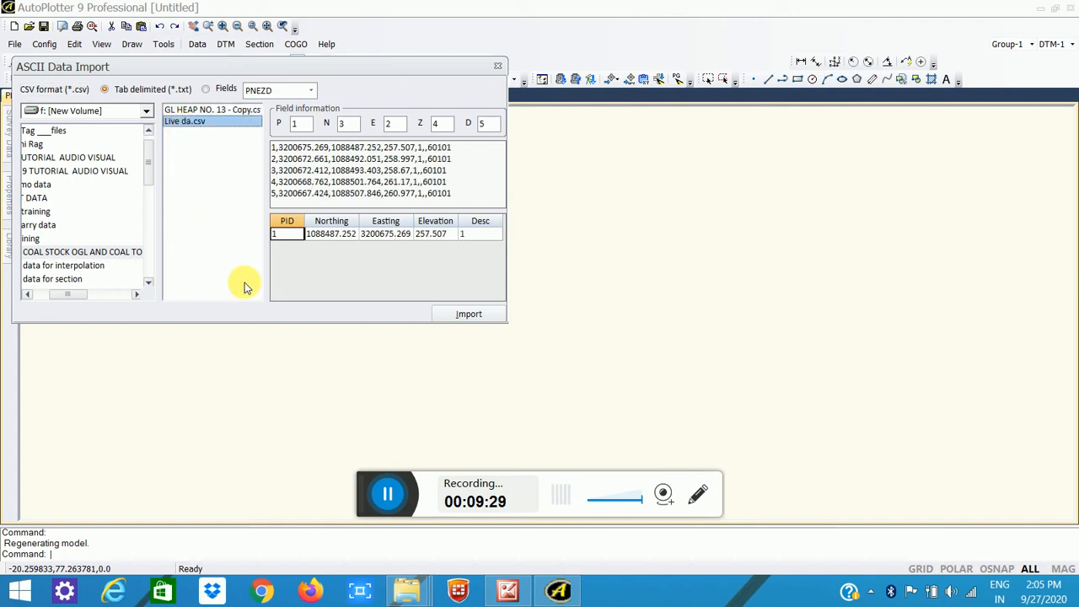
click(476, 317)
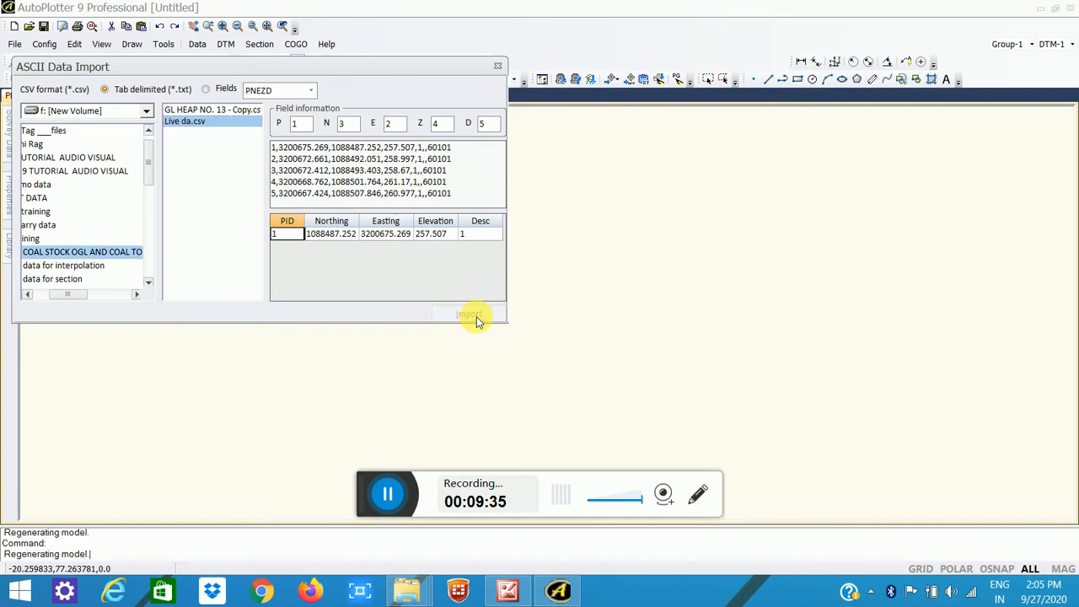
click(497, 67)
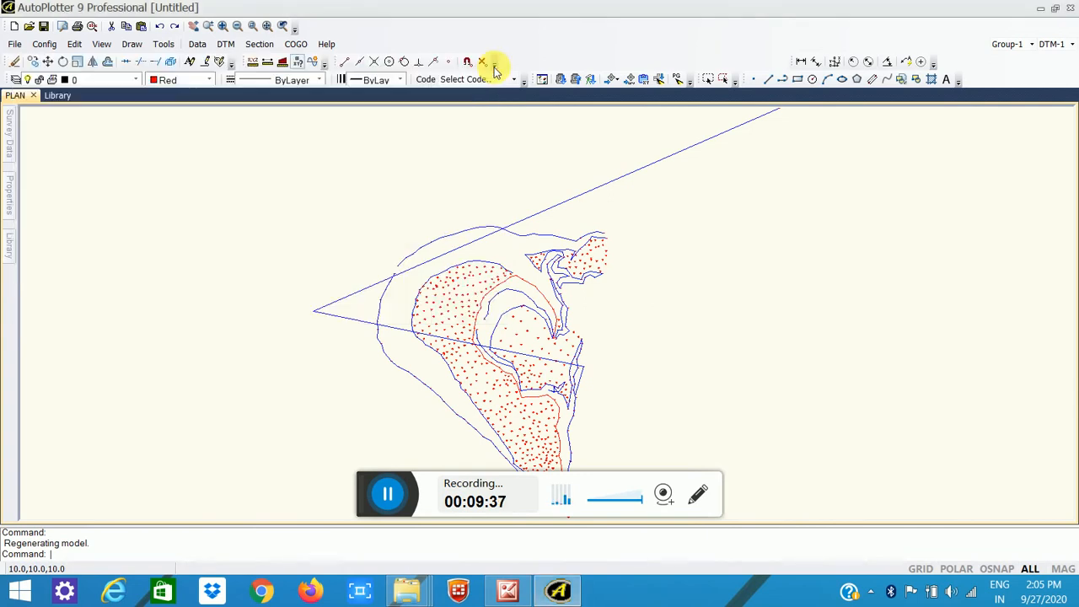
Step: Examine the imported survey plan, checking the boundary lines, the spread of survey points and their elevation labels
click(250, 228)
click(297, 250)
scroll(289, 225, down, 2)
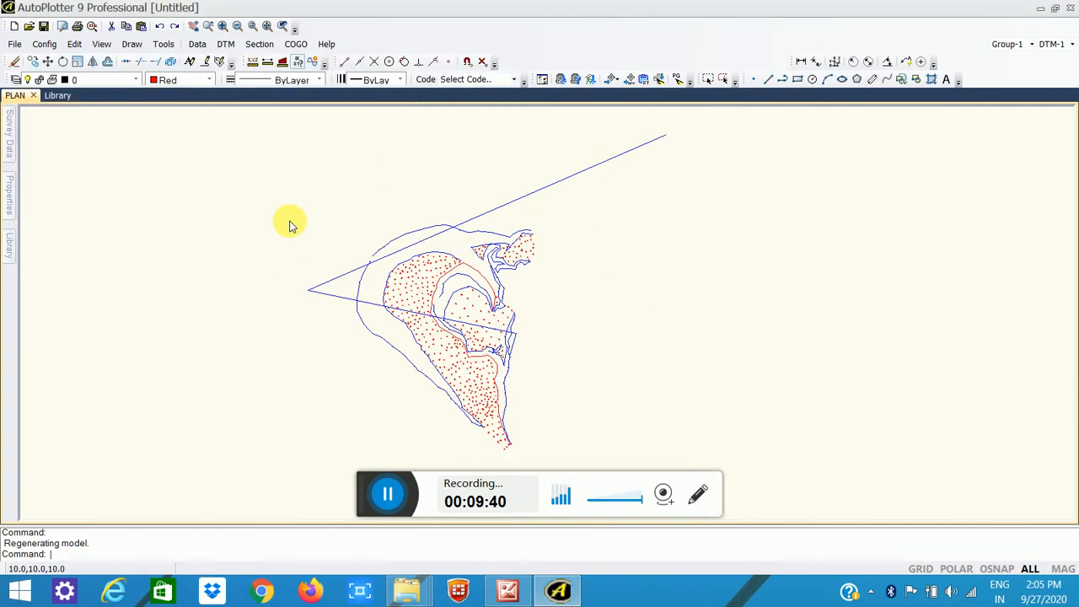
scroll(325, 278, up, 3)
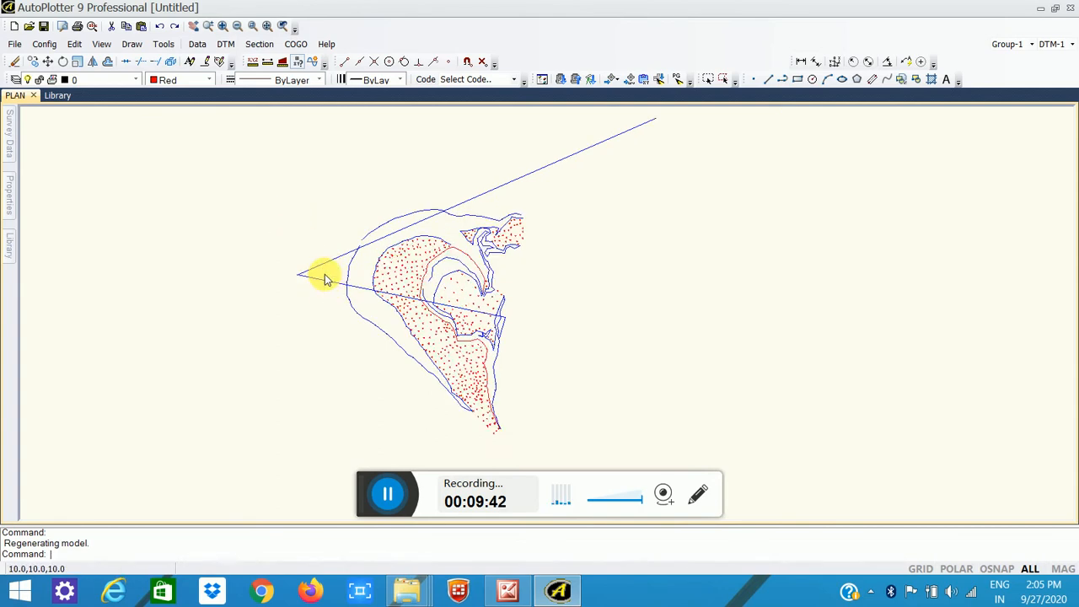
scroll(433, 273, up, 4)
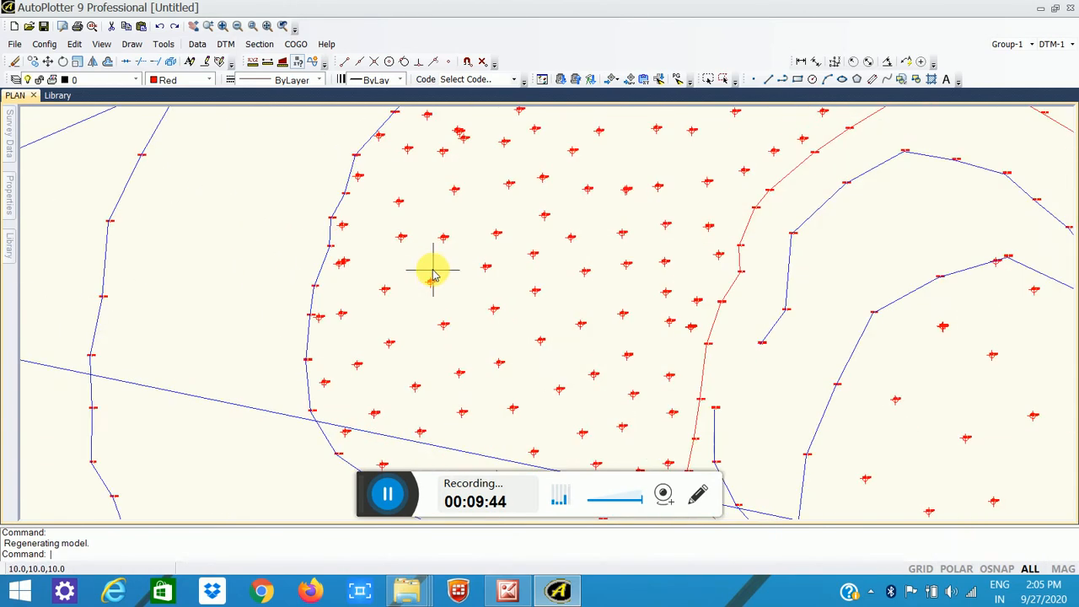
scroll(330, 260, up, 3)
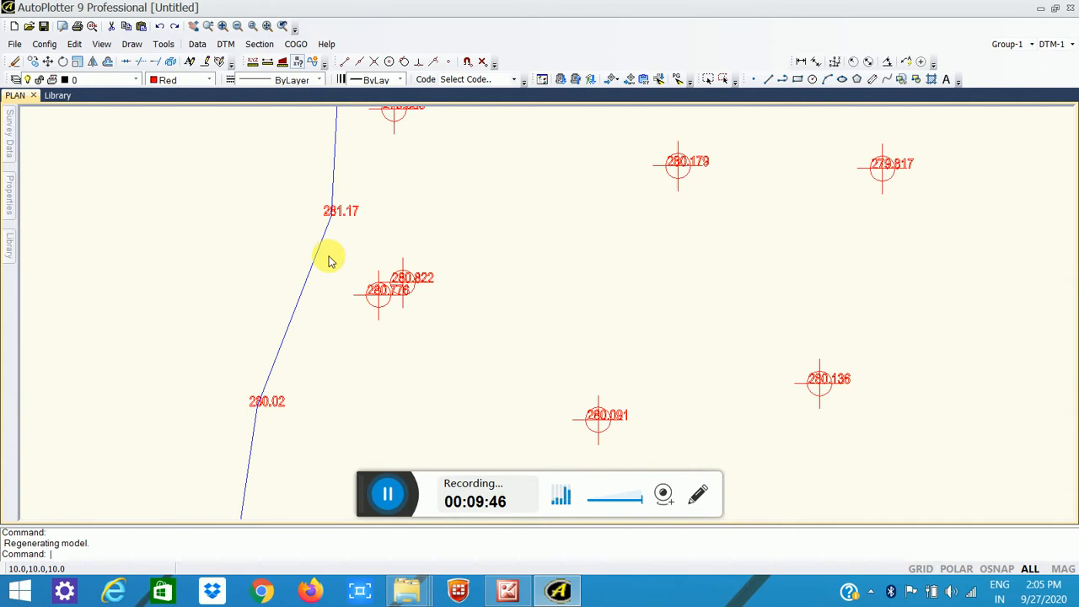
scroll(330, 261, down, 1)
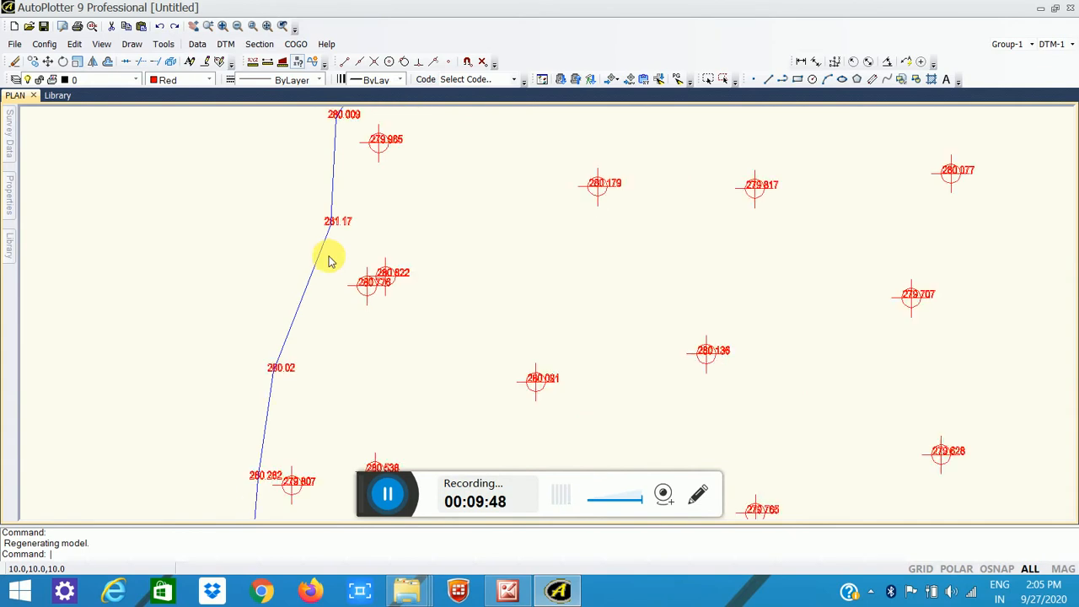
scroll(329, 261, down, 4)
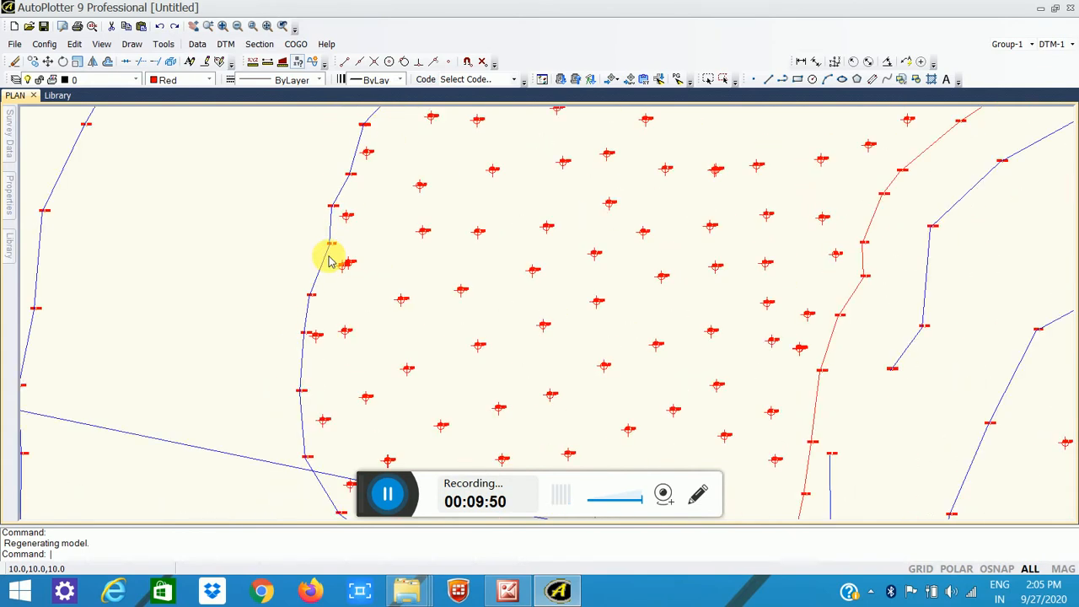
scroll(329, 261, down, 2)
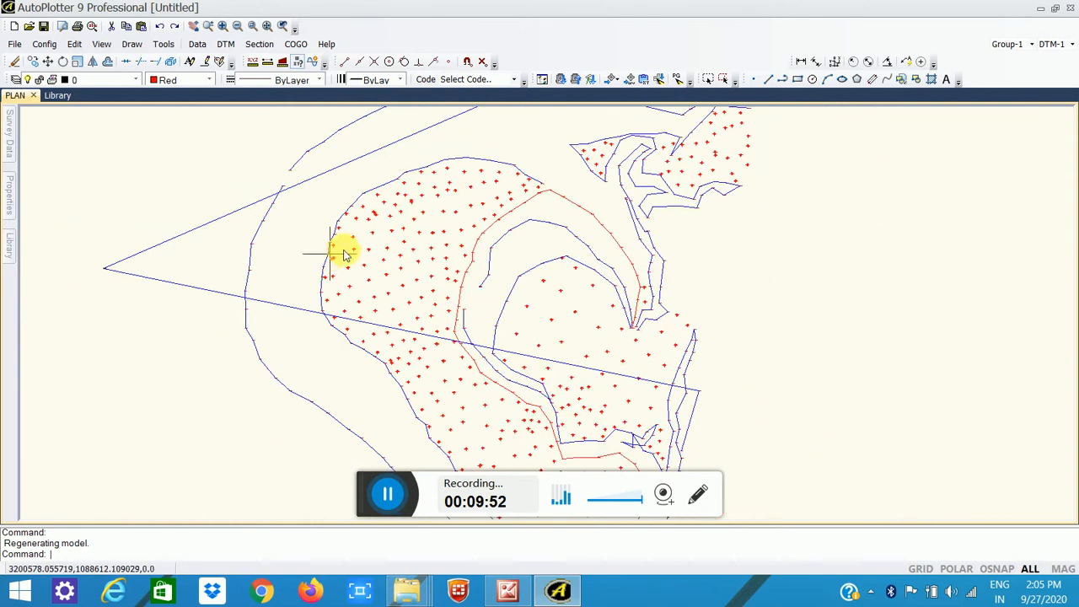
scroll(402, 237, down, 3)
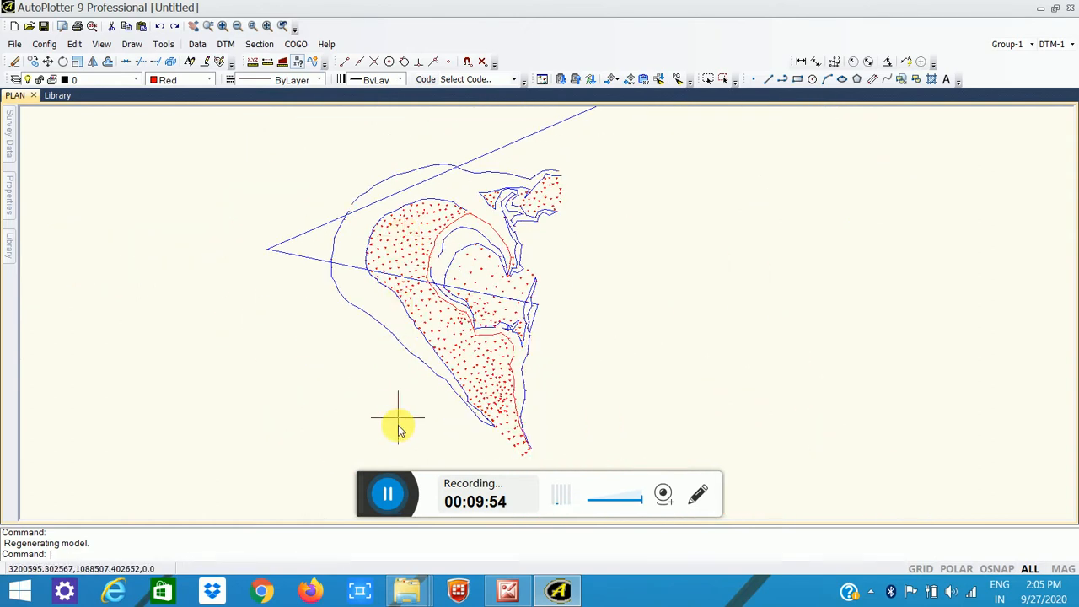
scroll(398, 426, up, 5)
scroll(437, 363, down, 6)
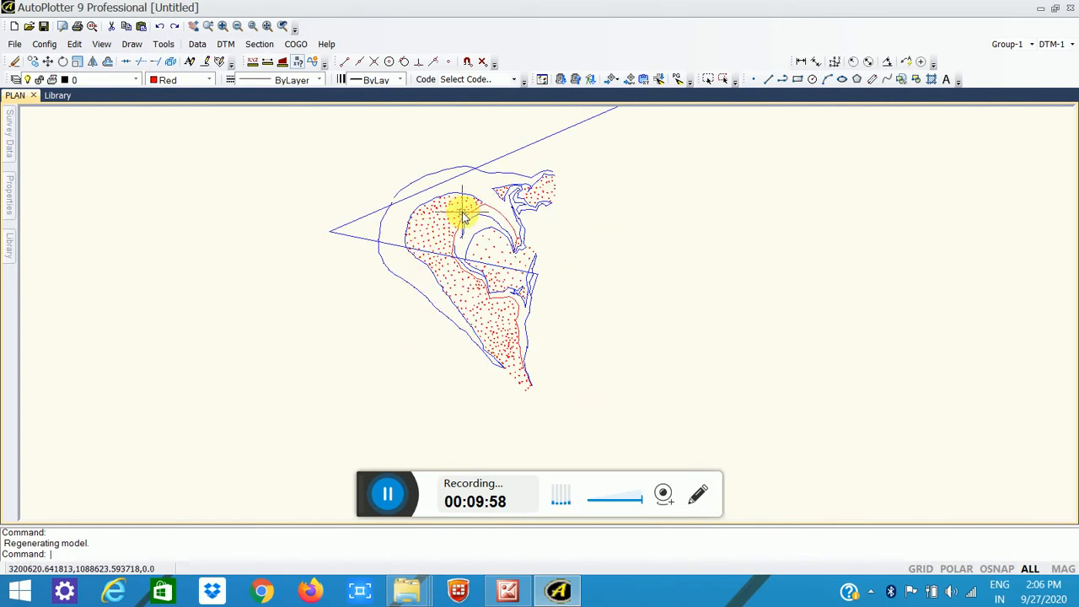
scroll(465, 217, up, 5)
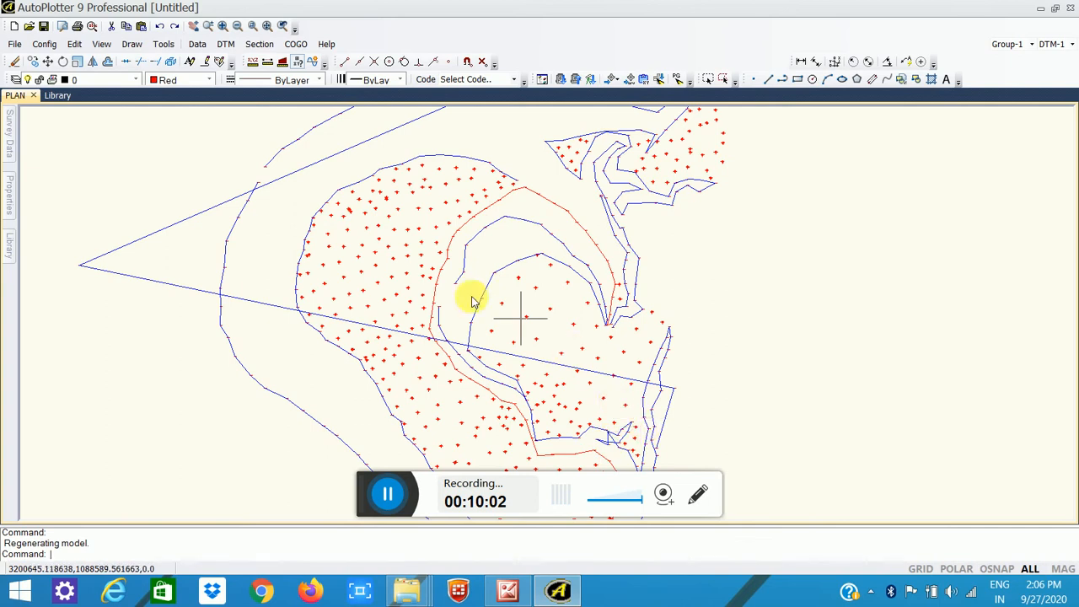
scroll(455, 291, down, 2)
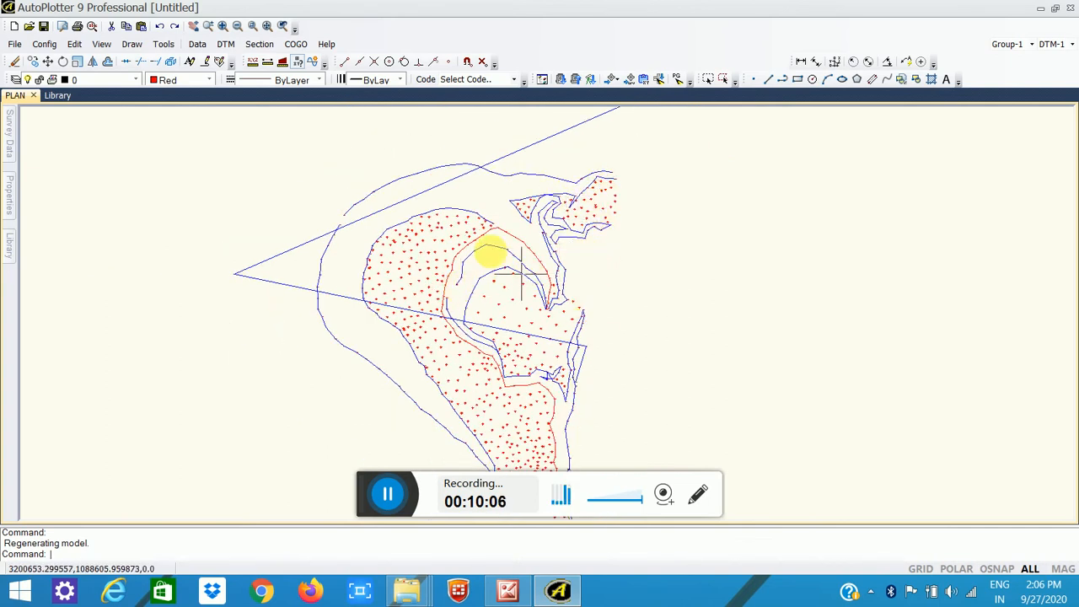
scroll(479, 243, down, 2)
scroll(494, 436, up, 2)
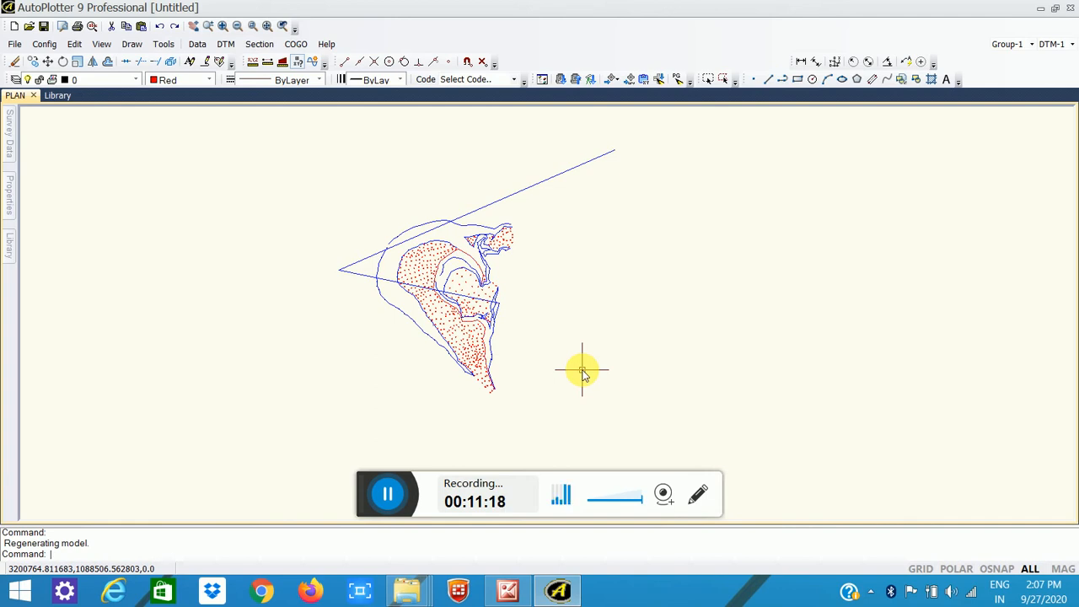
Step: Inspect the circle-and-plus symbol and elevation text of a single survey point near the heap's upper edge
scroll(410, 259, up, 3)
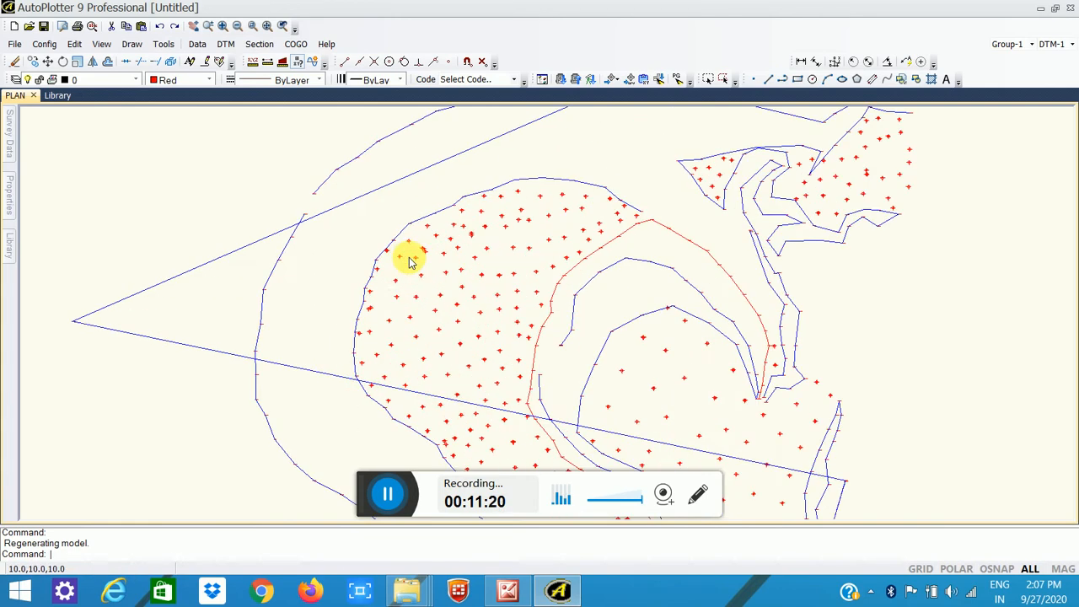
scroll(413, 278, up, 3)
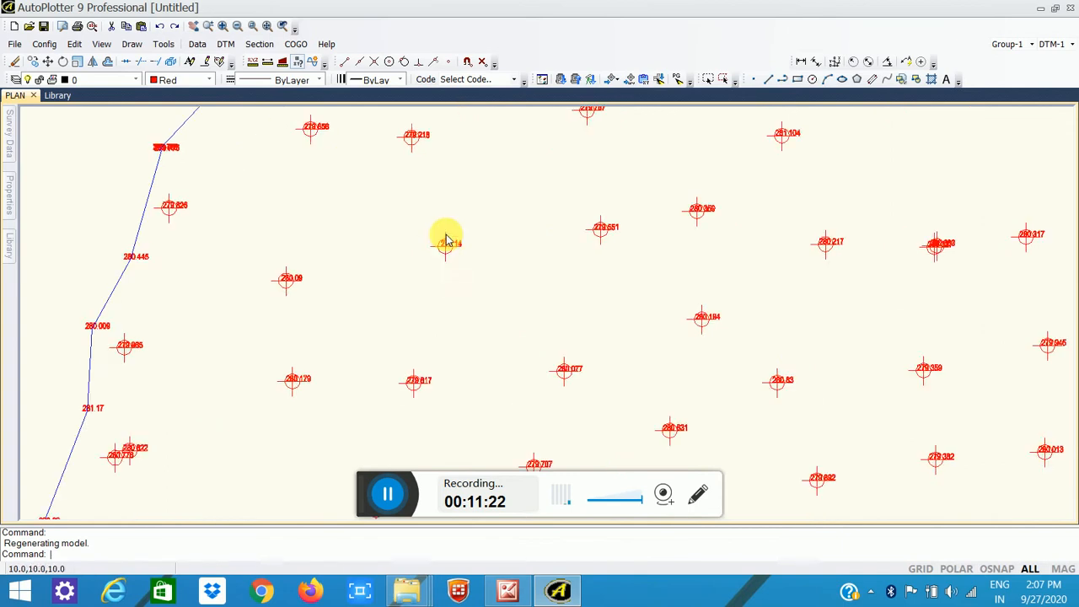
scroll(445, 240, up, 3)
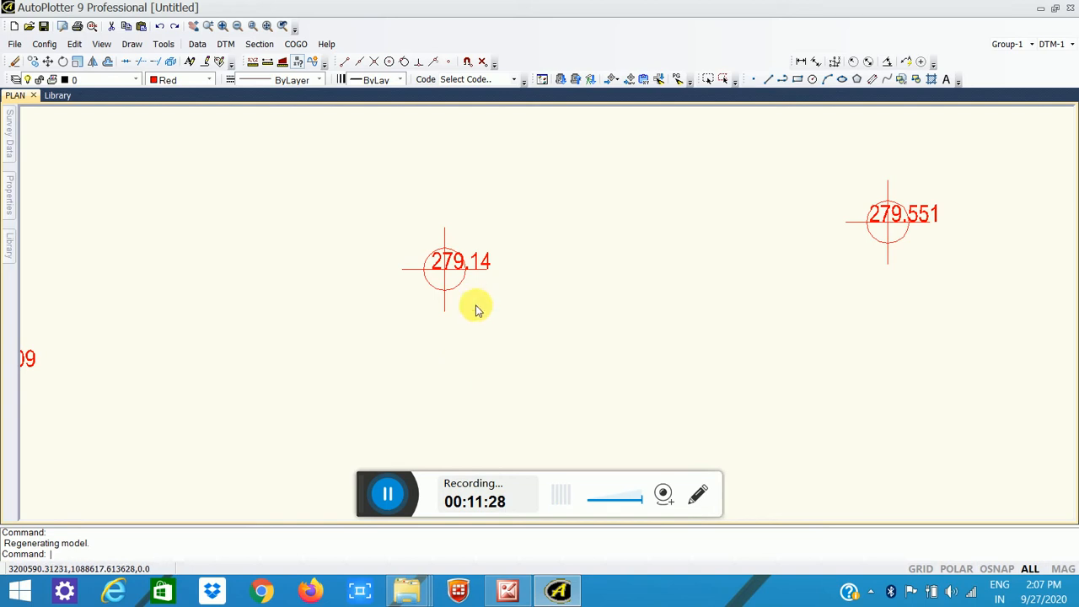
scroll(475, 286, down, 5)
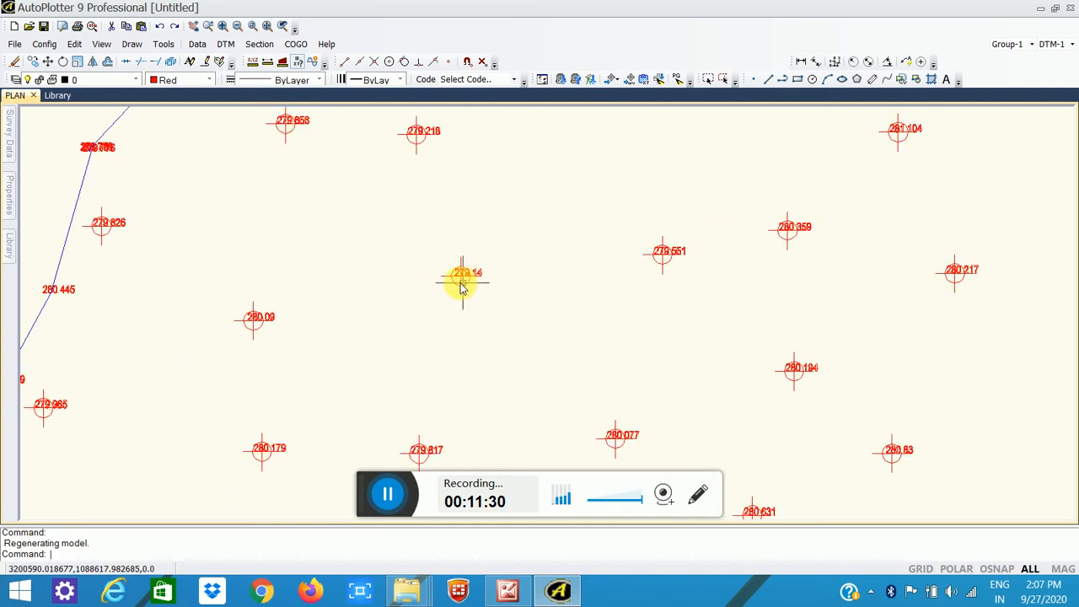
scroll(464, 283, up, 6)
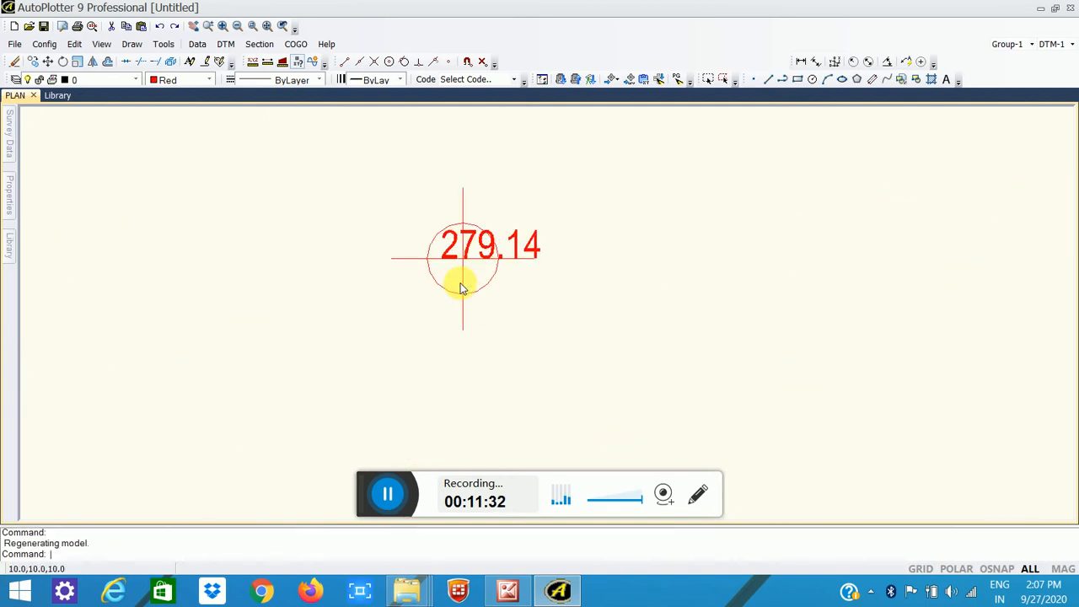
scroll(461, 287, down, 5)
scroll(462, 287, down, 6)
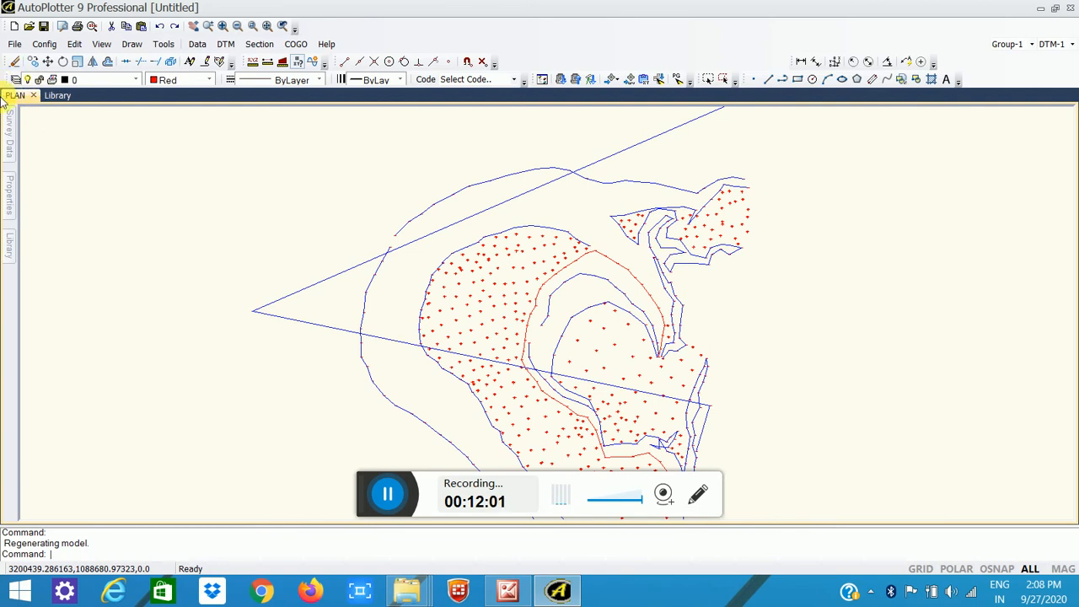
Step: Look through the survey point list, the object properties and the code library settings beside the plan
mouse_move(10, 161)
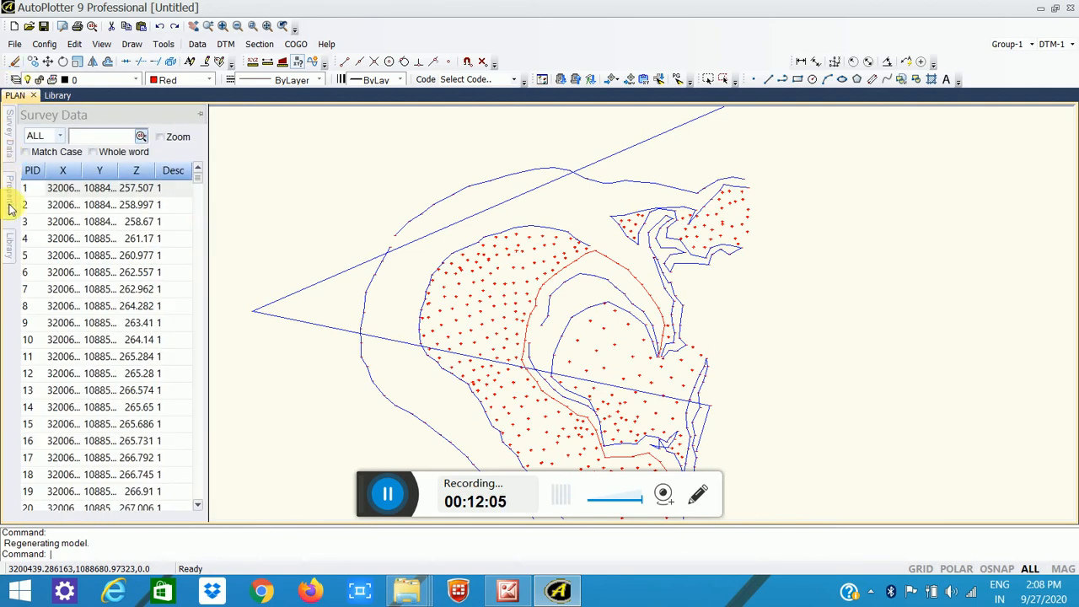
mouse_move(10, 208)
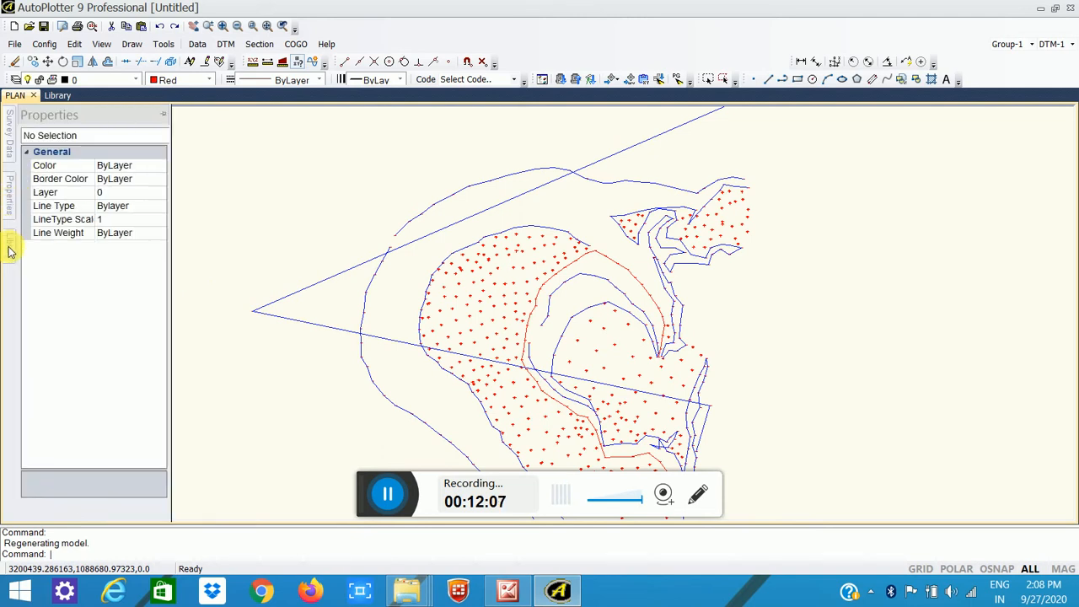
mouse_move(10, 250)
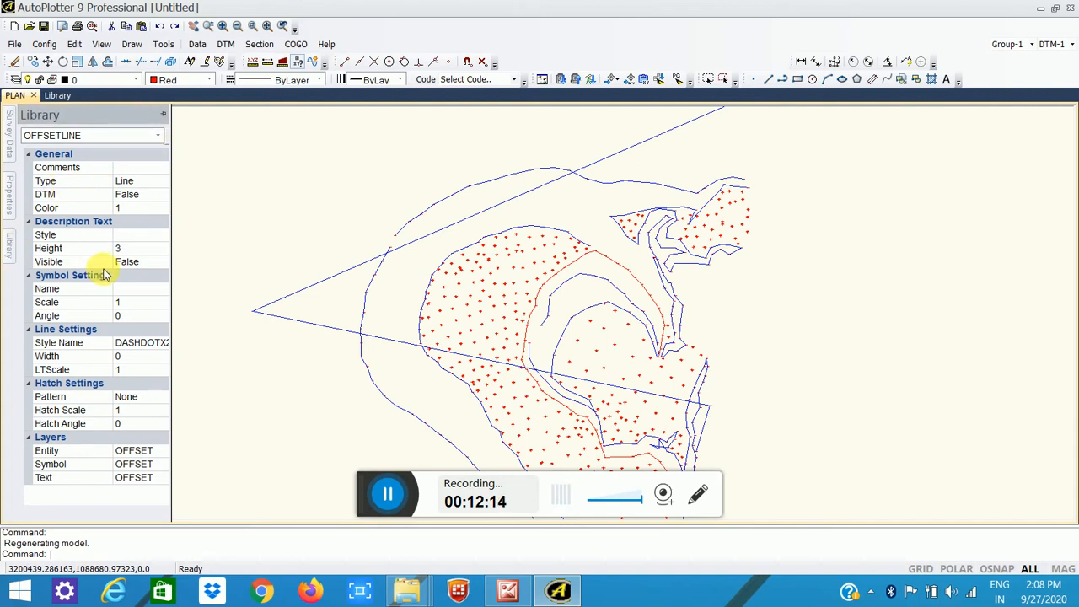
Step: Review the full survey code library table, close and reopen it from the configuration commands, and return to the plan
click(62, 96)
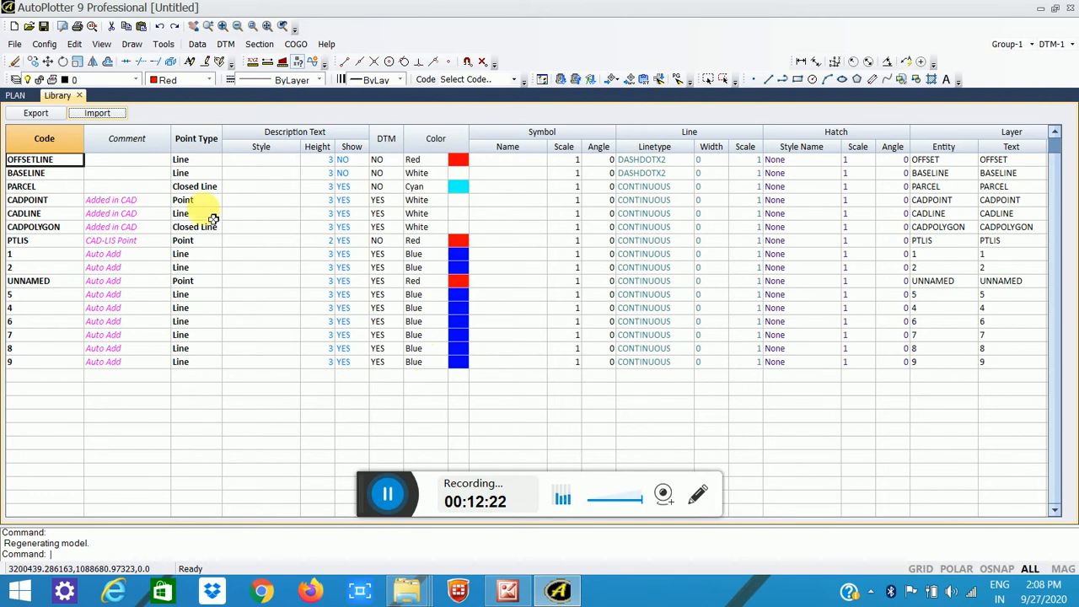
click(81, 98)
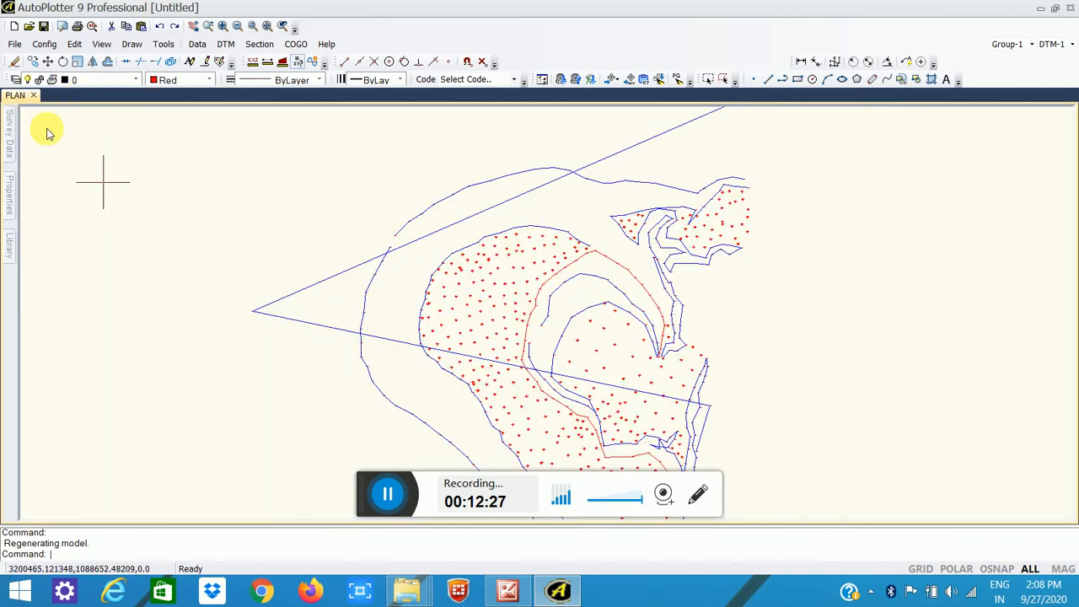
click(43, 44)
click(49, 62)
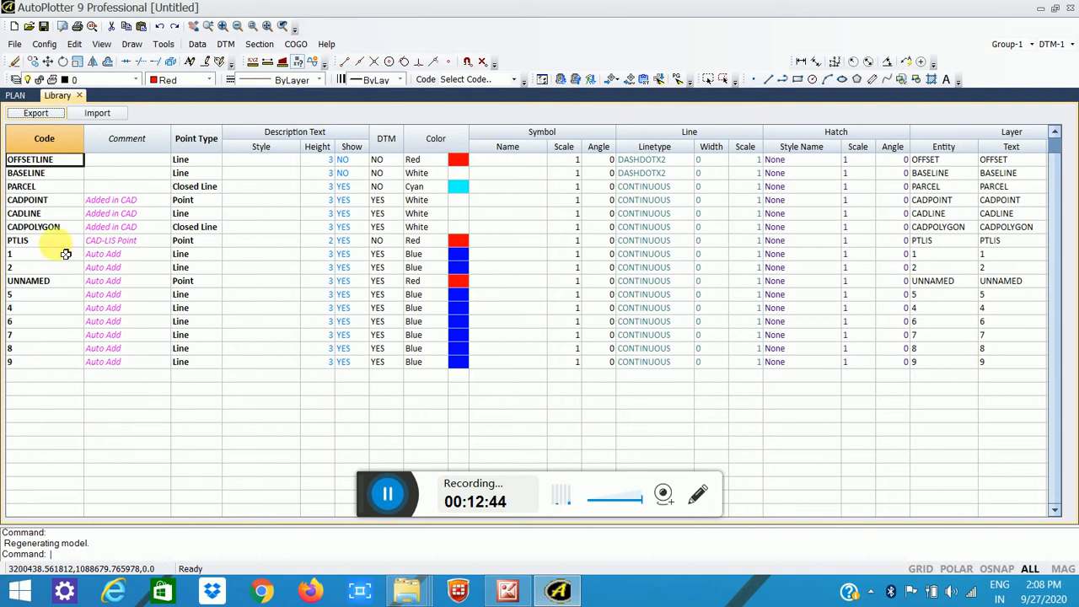
click(16, 96)
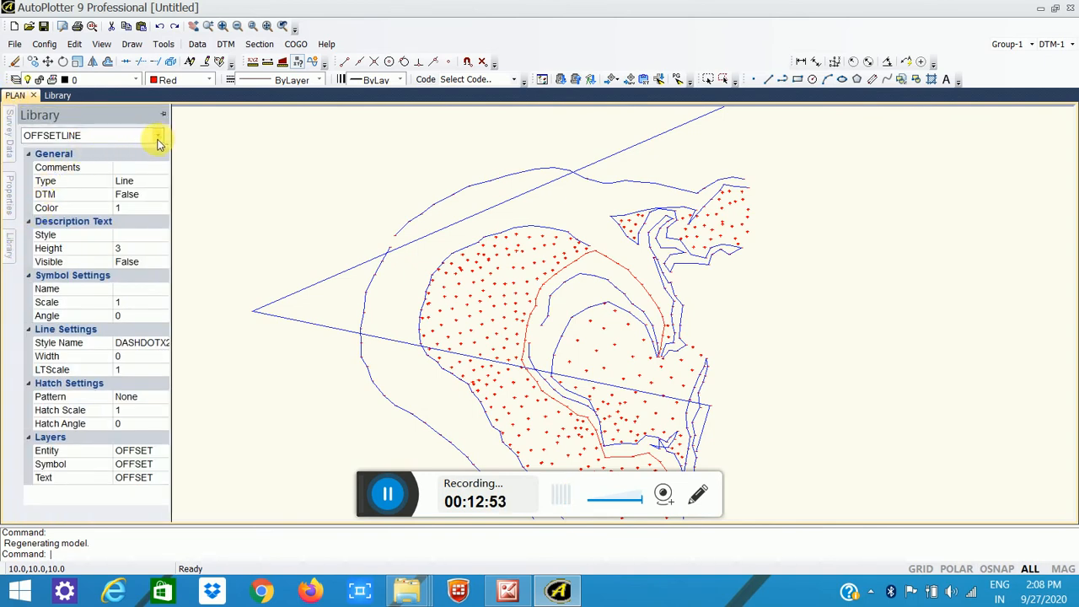
Step: Check the list of survey codes available in the library settings beside the plan
click(160, 136)
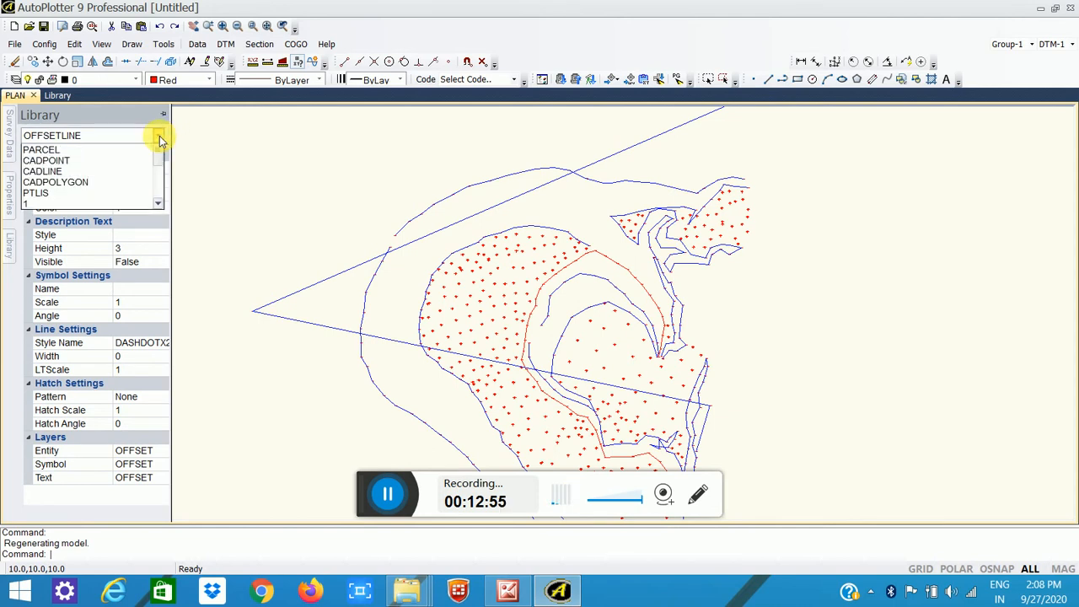
click(159, 136)
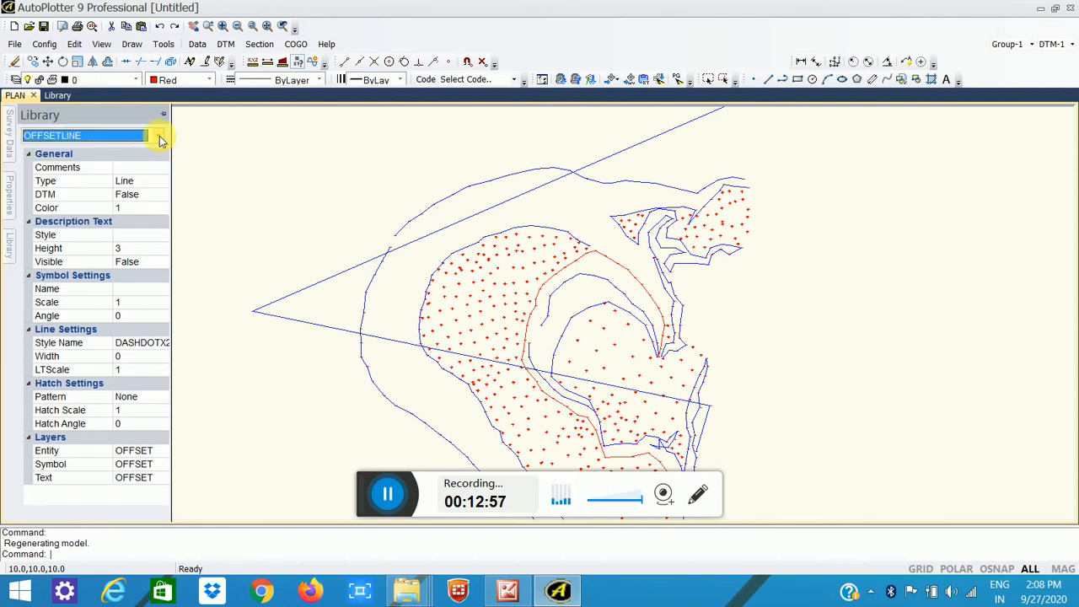
click(168, 135)
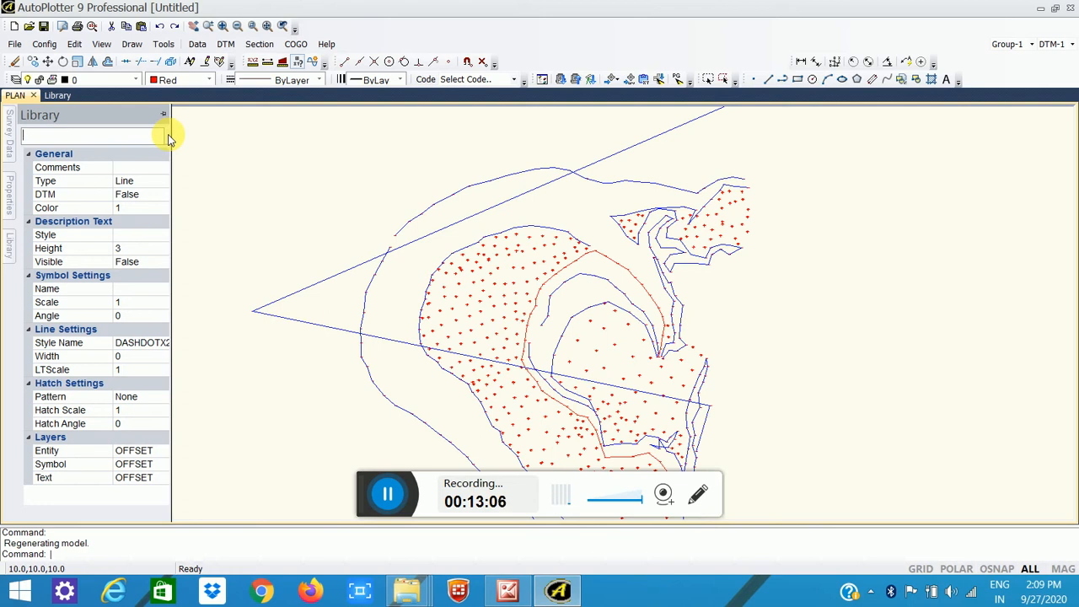
click(250, 186)
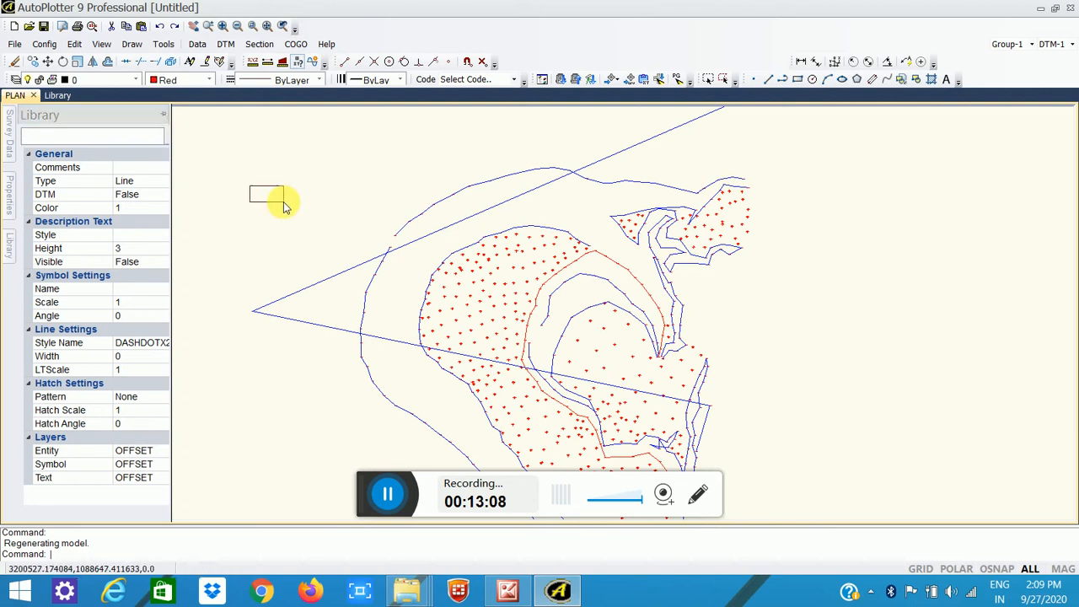
click(284, 202)
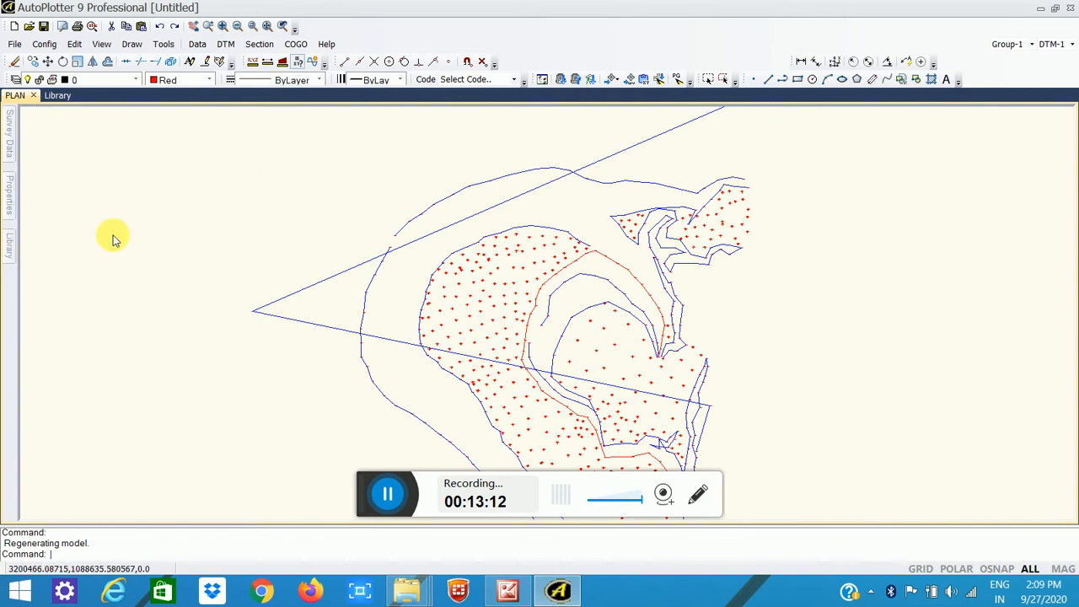
mouse_move(10, 246)
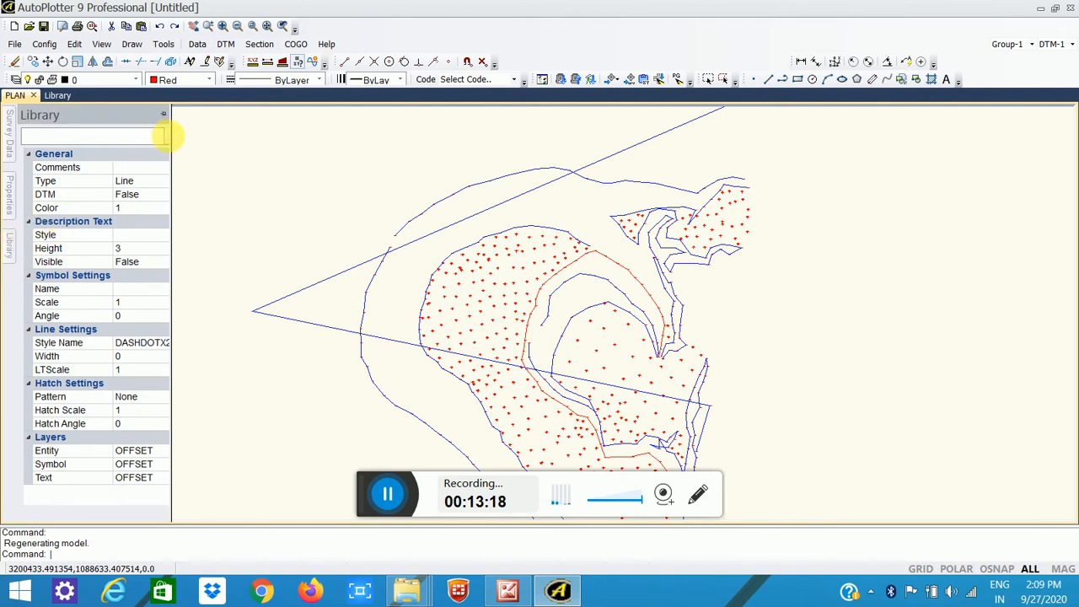
click(64, 181)
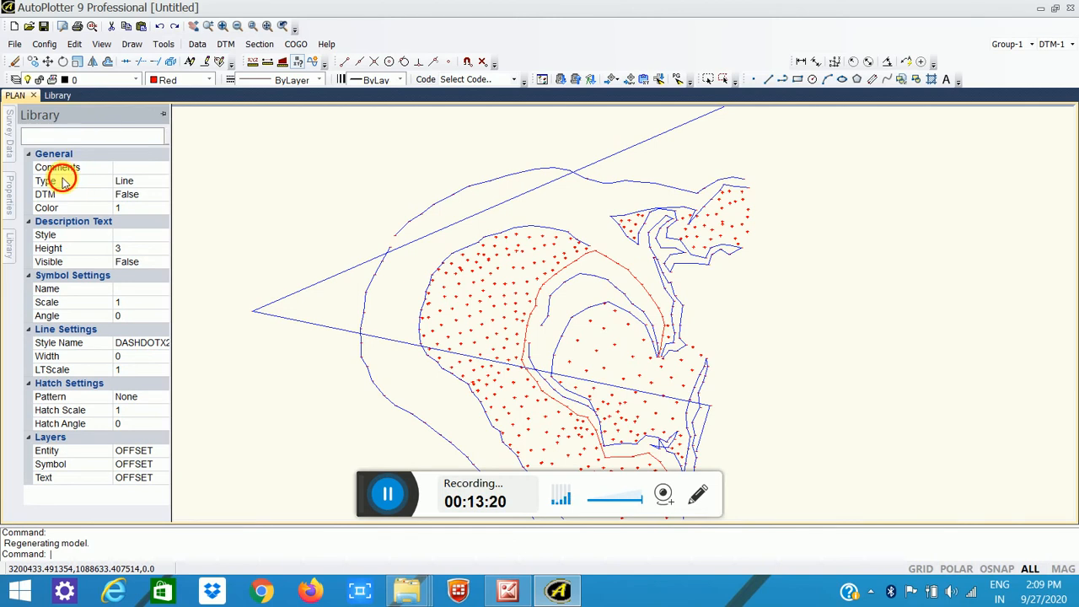
click(164, 115)
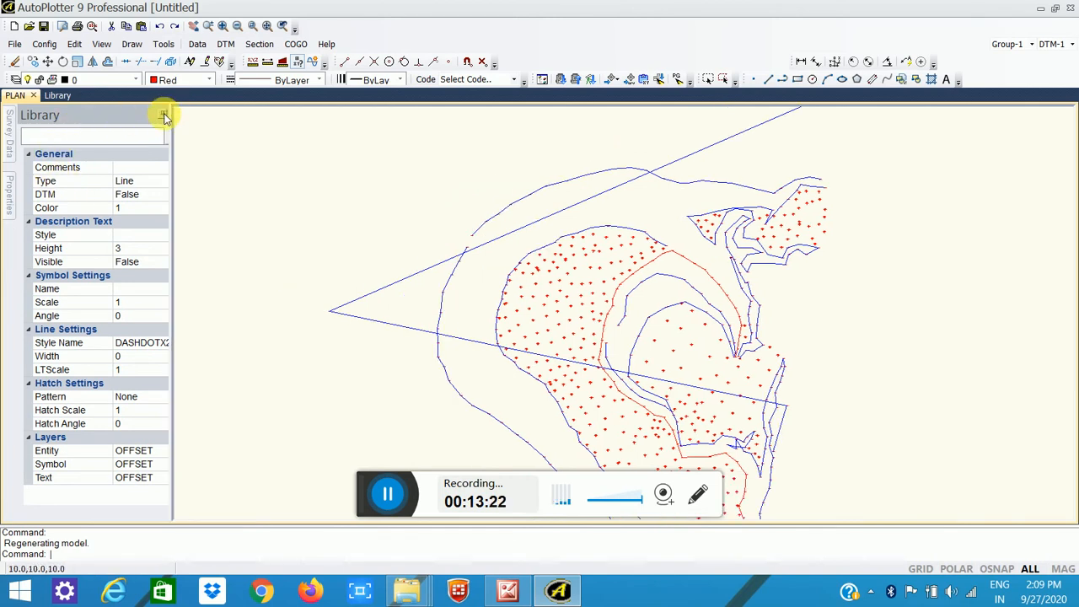
click(164, 115)
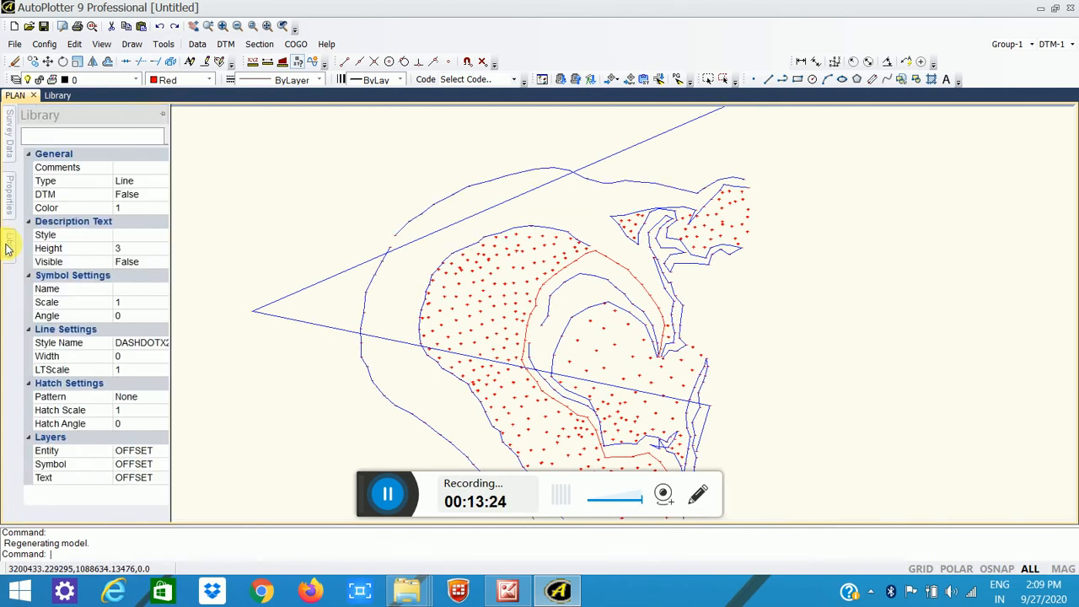
Step: Try to add survey code 10 through the library settings beside the plan
click(168, 136)
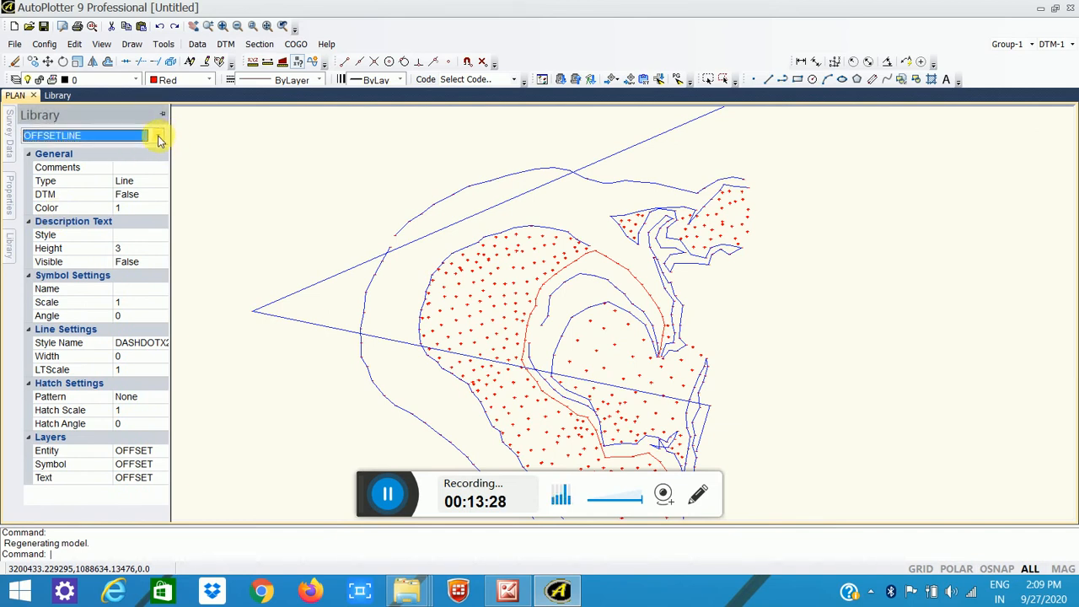
key(BackSpace)
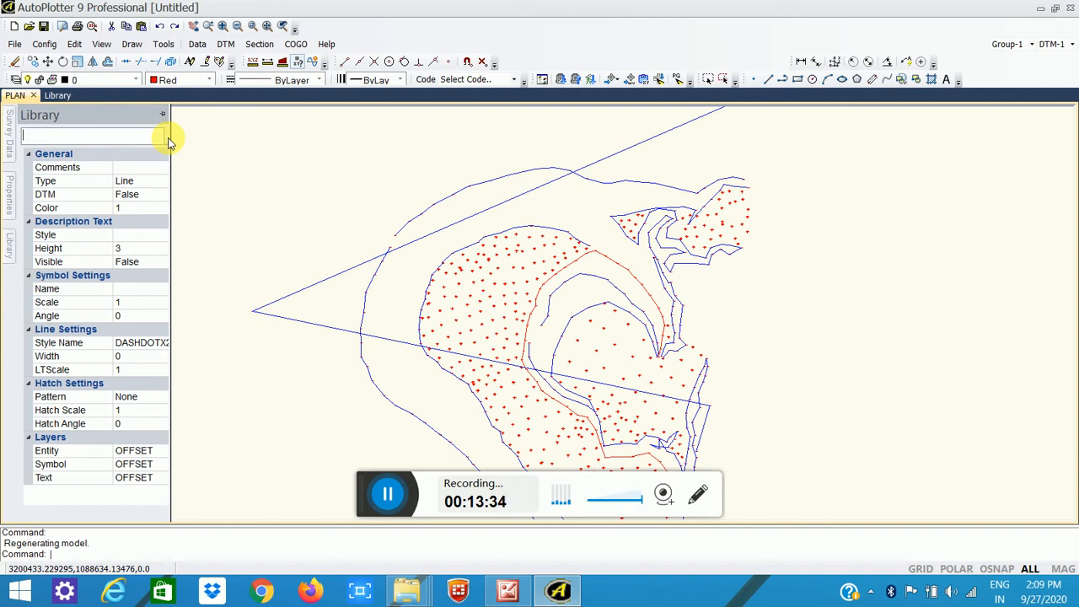
click(165, 139)
text(10)
key(Return)
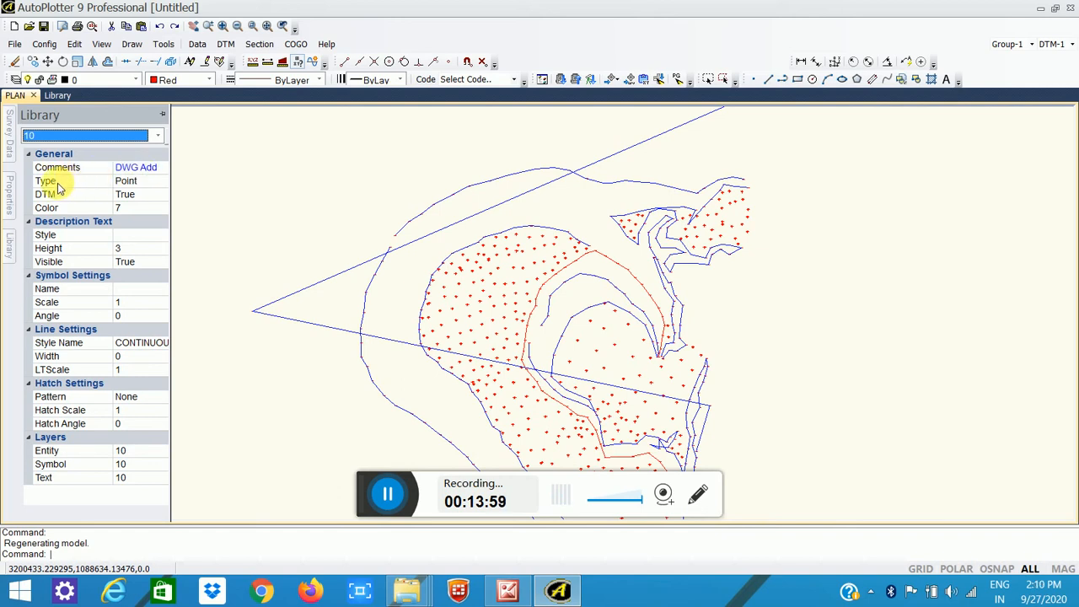
click(145, 183)
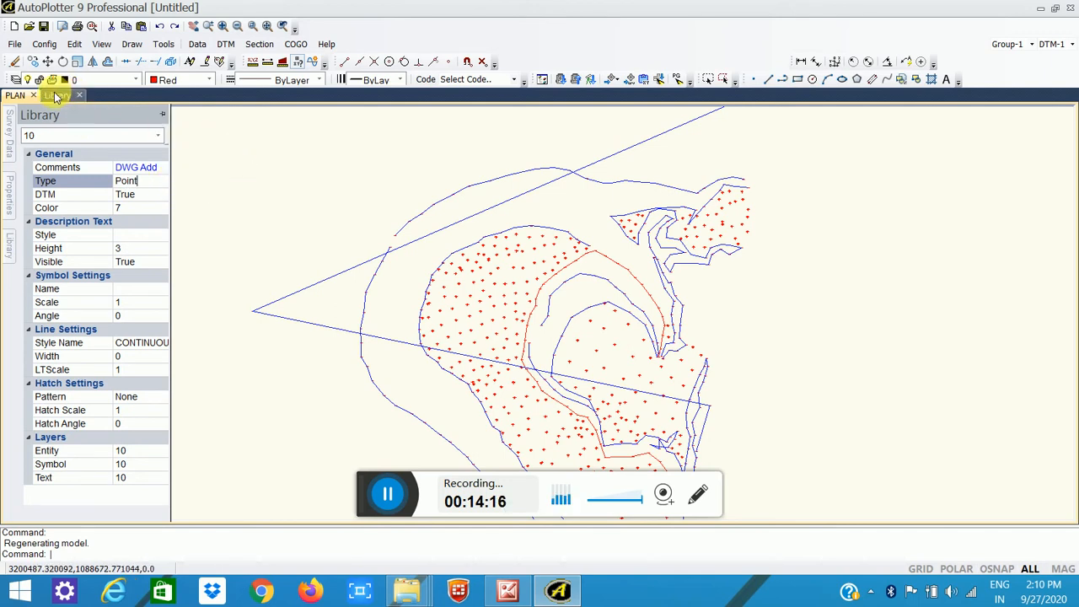
Step: Try to add survey codes 11 and 12 through the library settings beside the plan
click(164, 138)
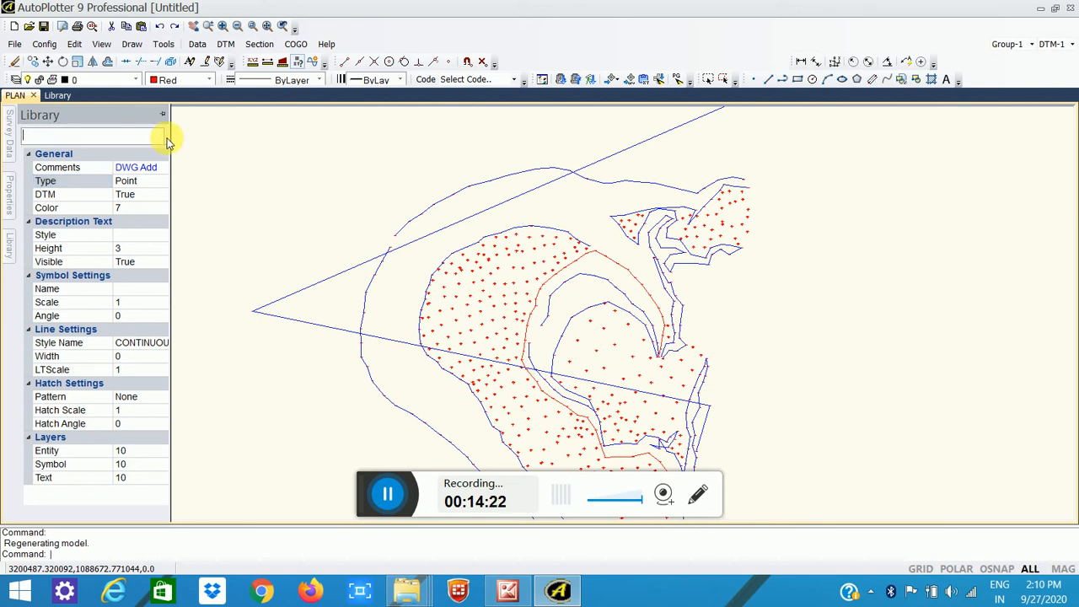
text(11)
key(Return)
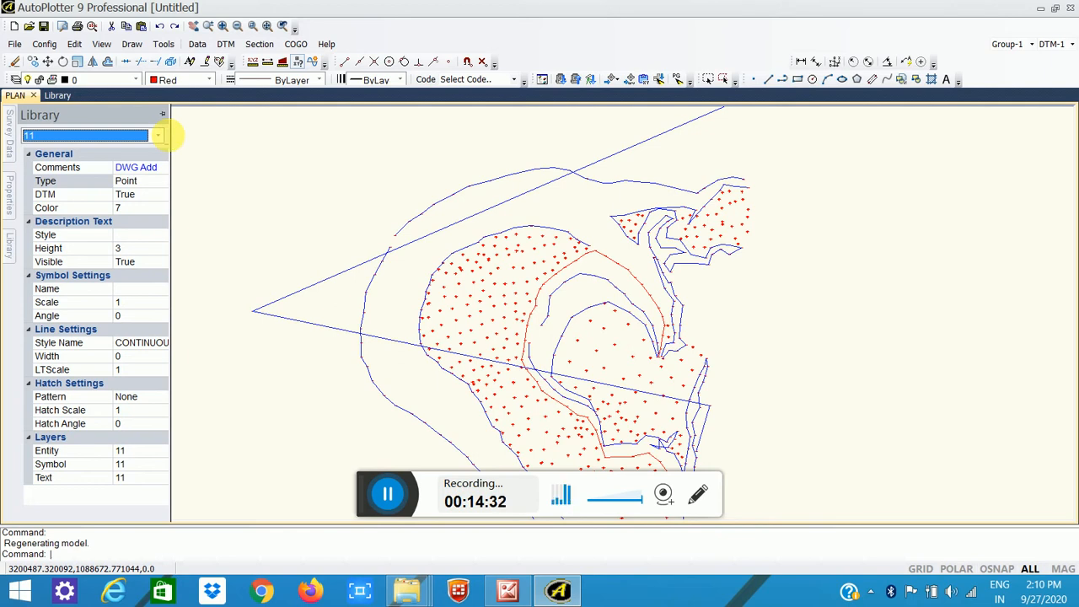
click(169, 135)
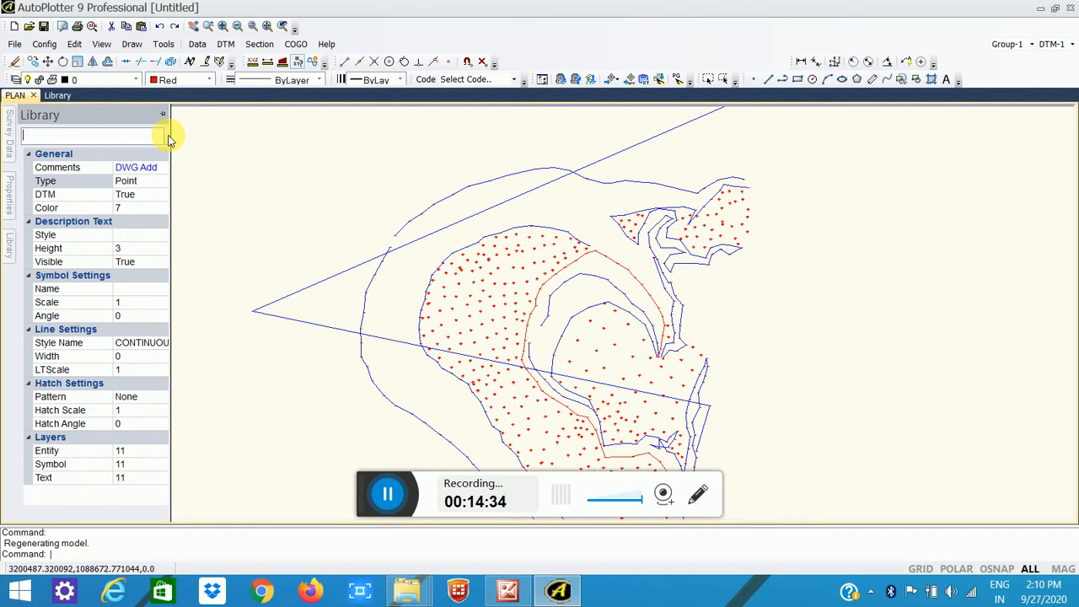
text(12)
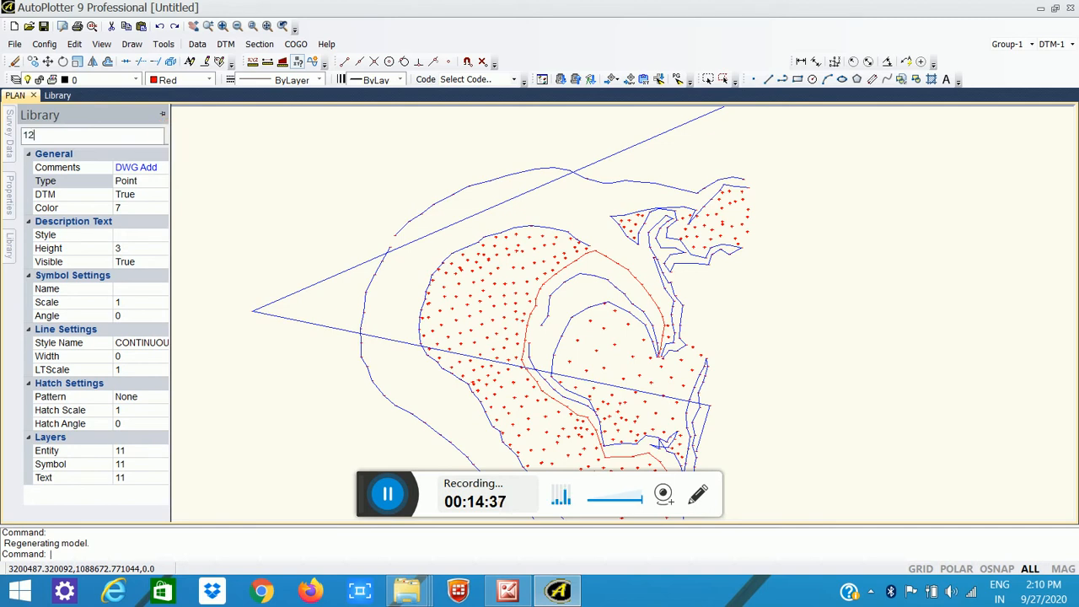
click(166, 137)
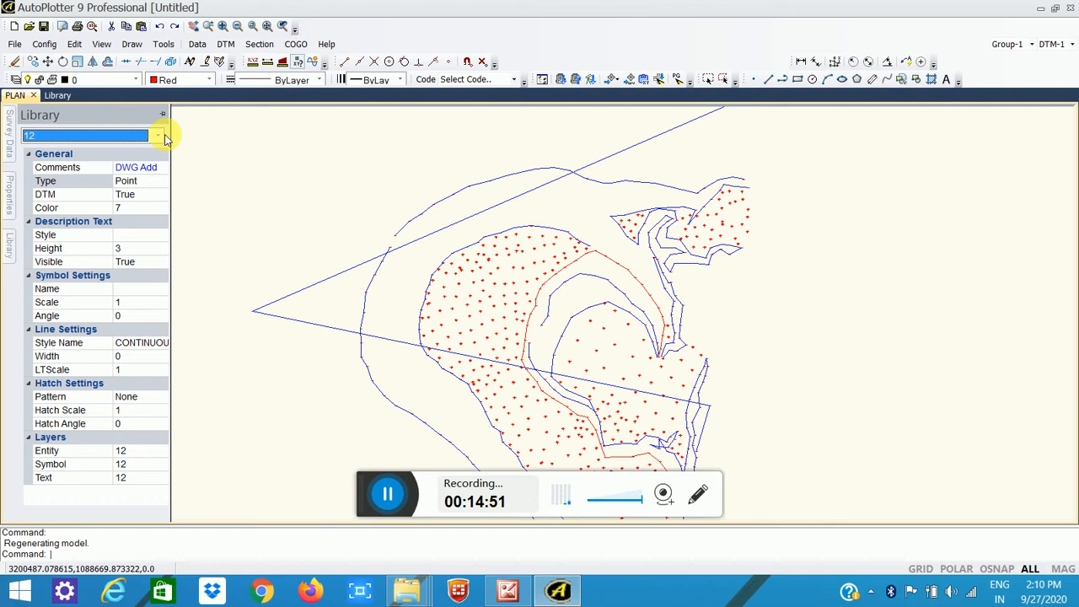
Step: Check the full survey code library table for the newly entered codes, going back to the plan and returning
click(57, 98)
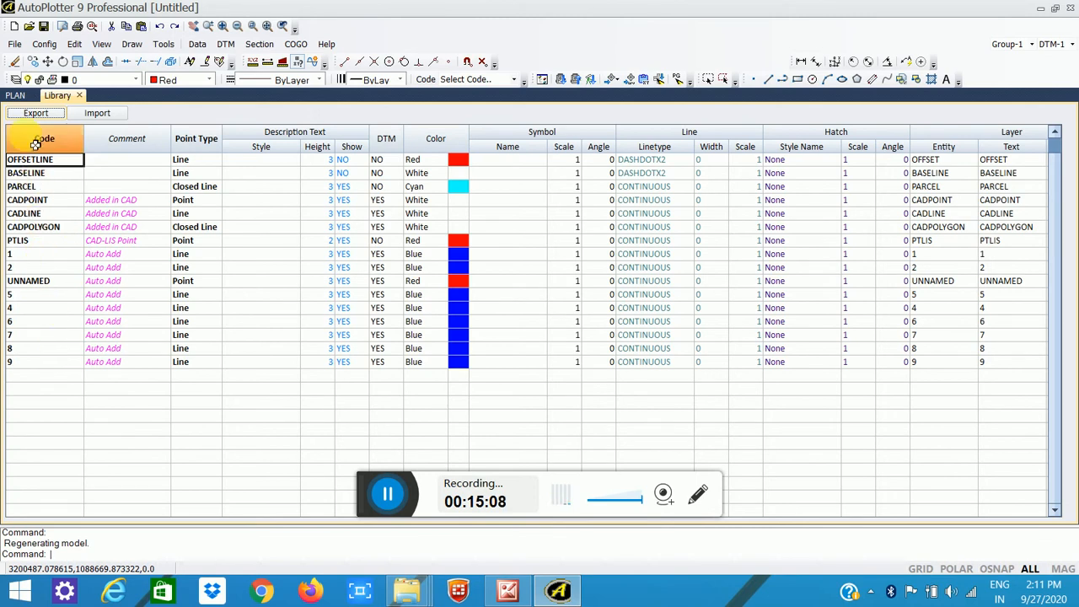
click(14, 95)
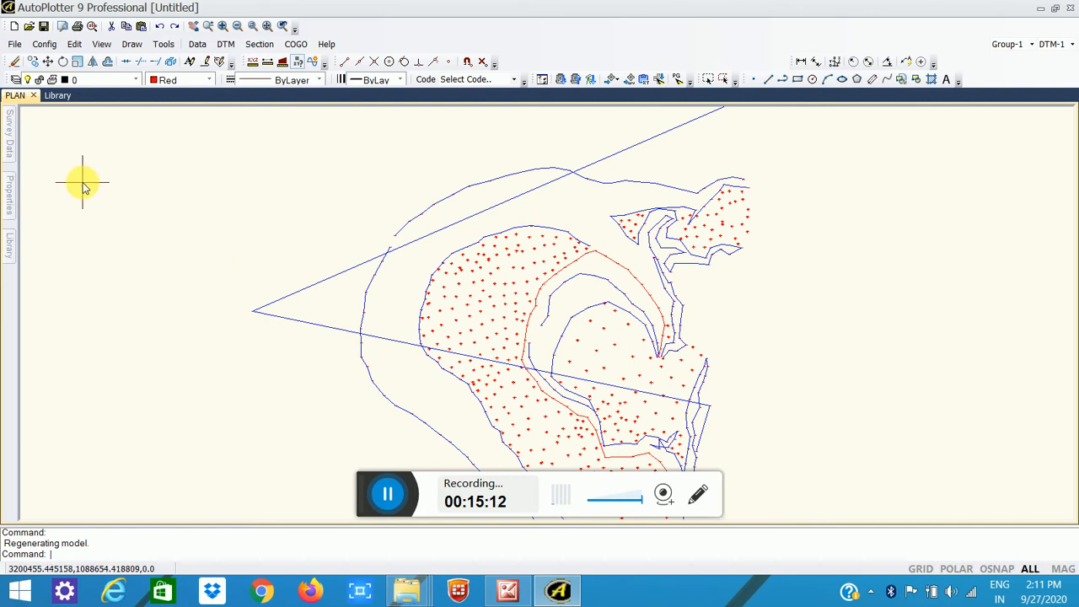
click(58, 95)
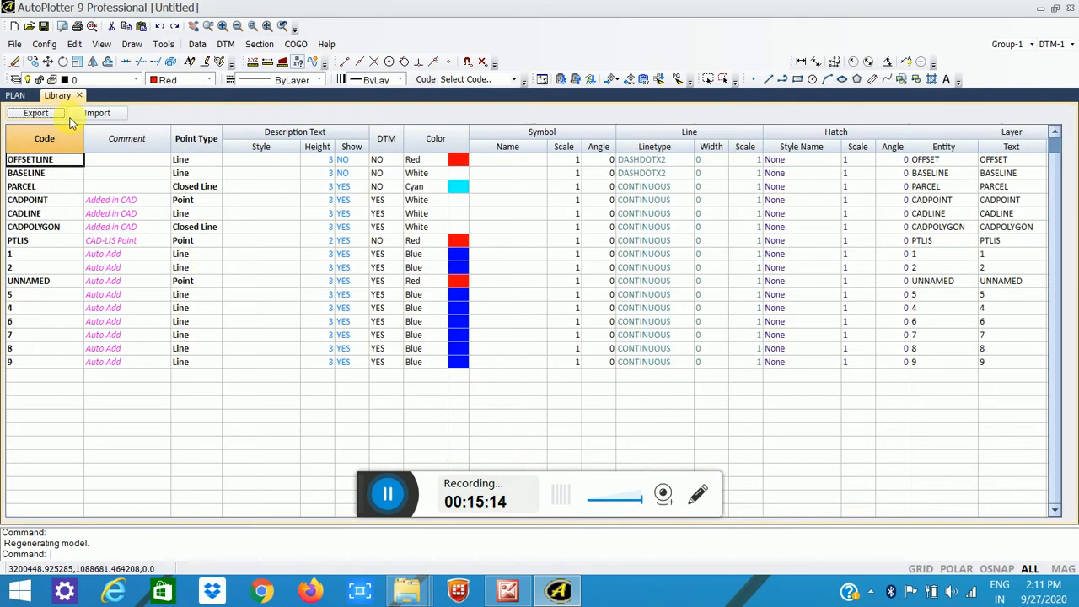
click(99, 390)
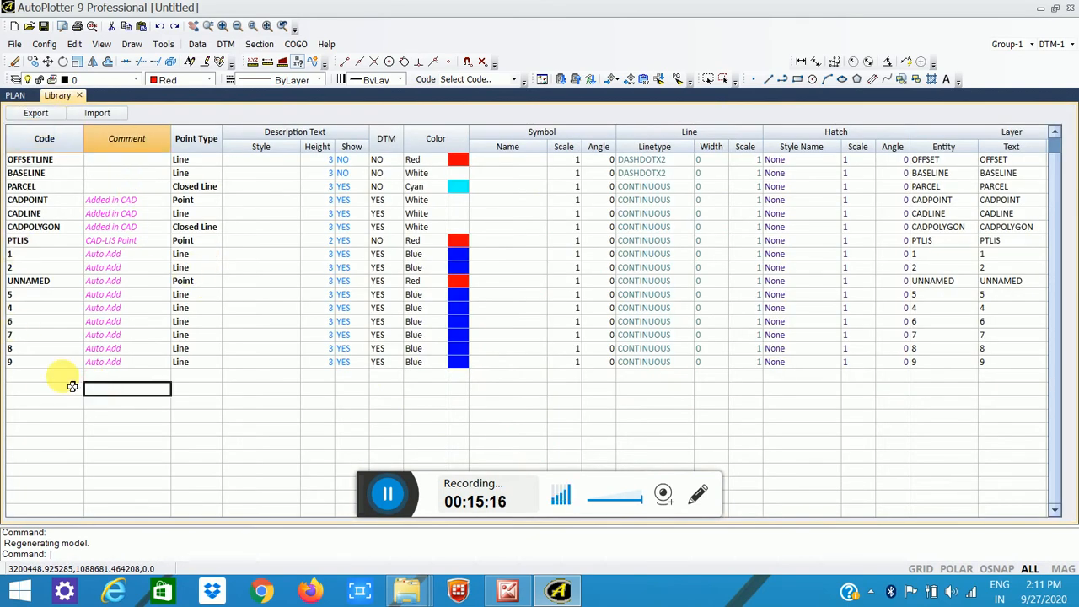
click(46, 348)
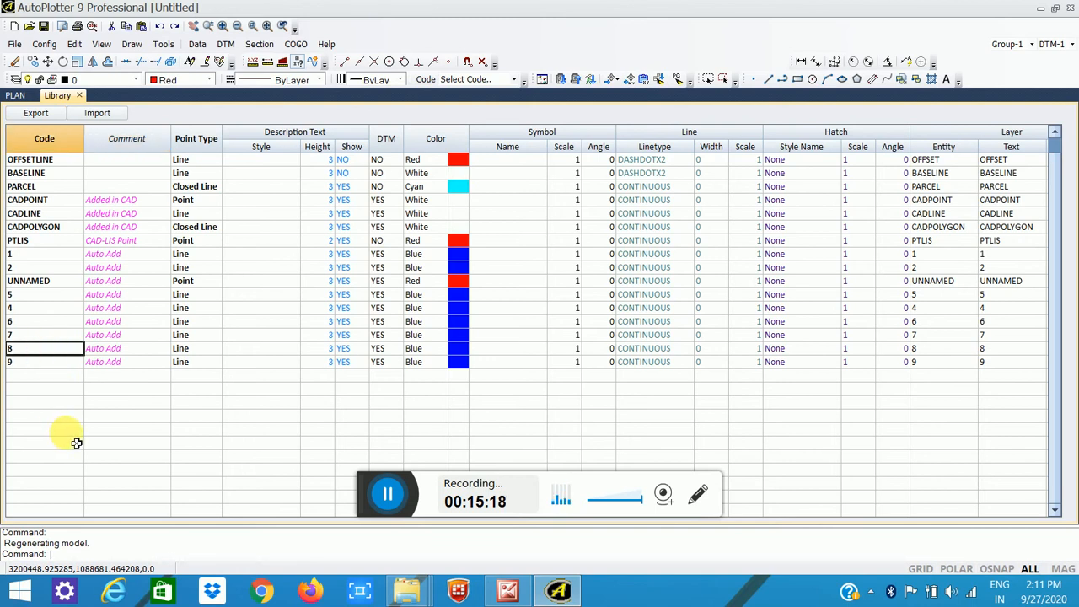
Step: Add code 11 in the empty row below code 9 of the library table, and close and reopen the table to fill in its settings
click(44, 377)
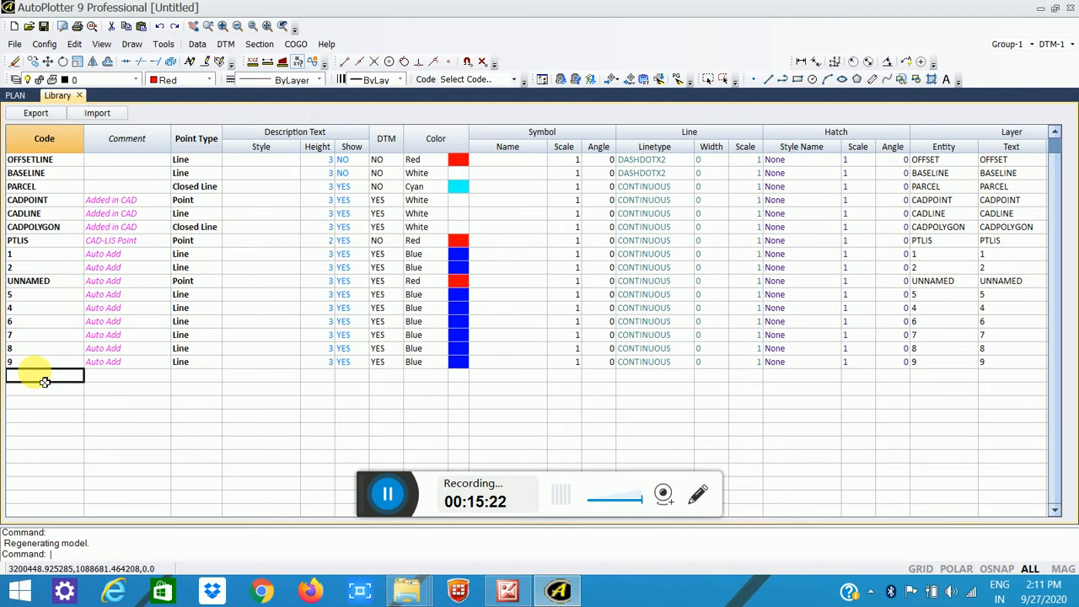
text(11)
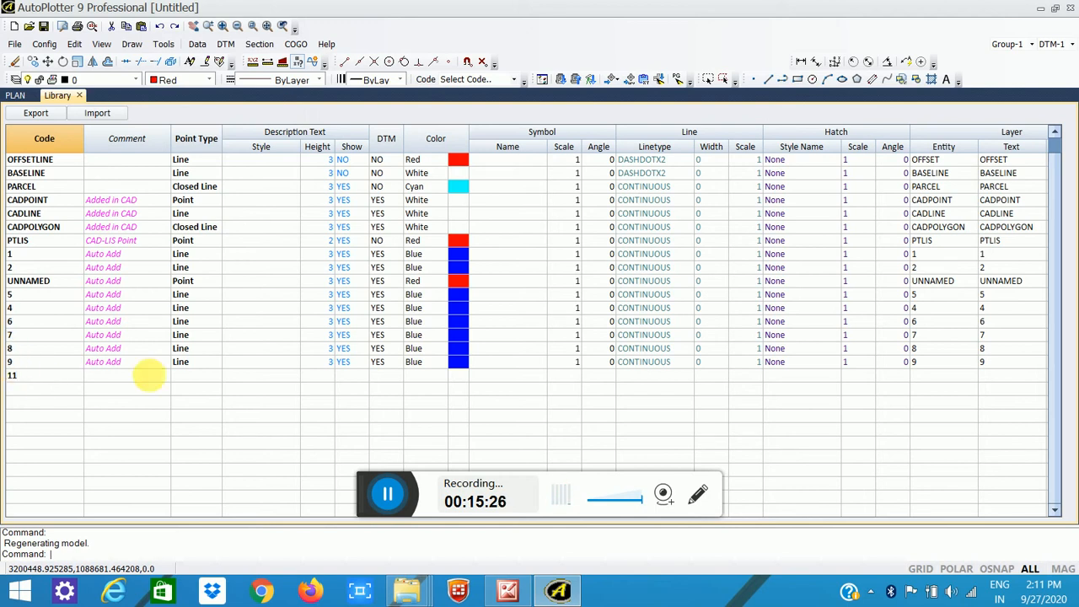
click(161, 380)
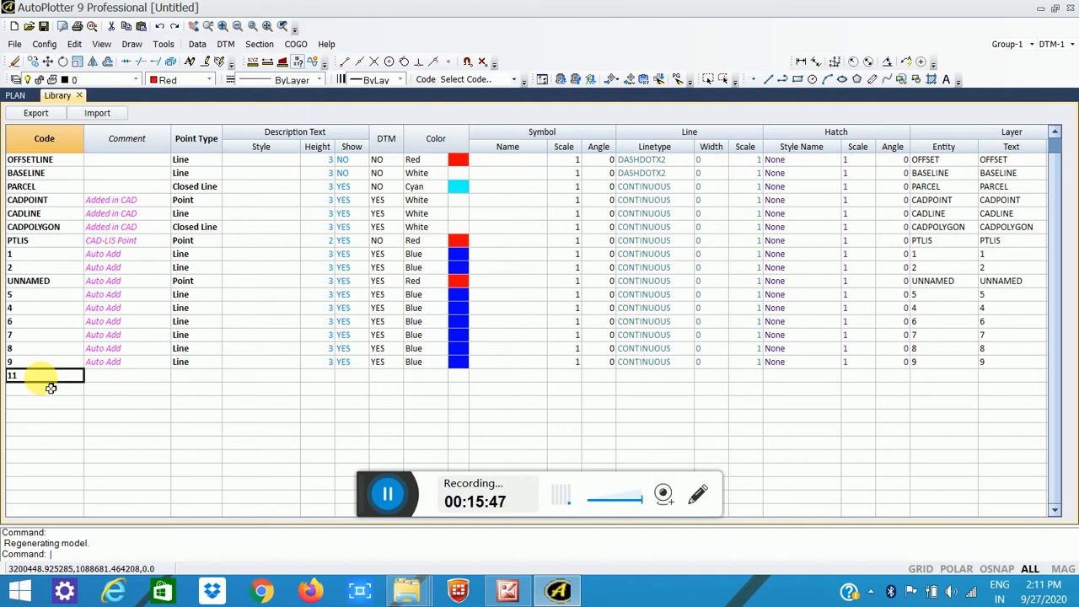
click(80, 96)
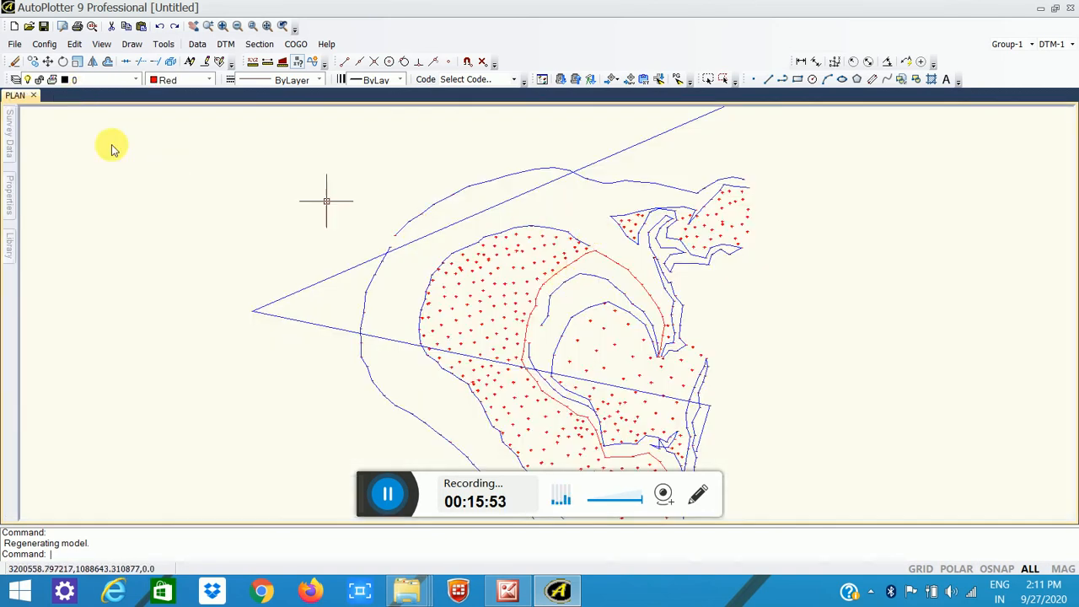
click(44, 44)
click(51, 62)
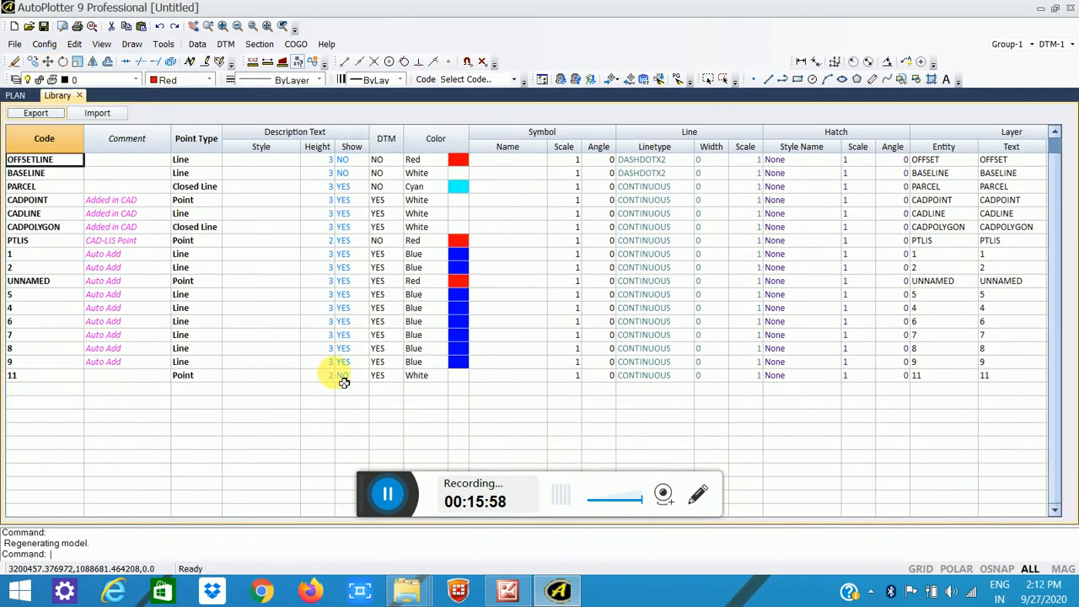
click(117, 382)
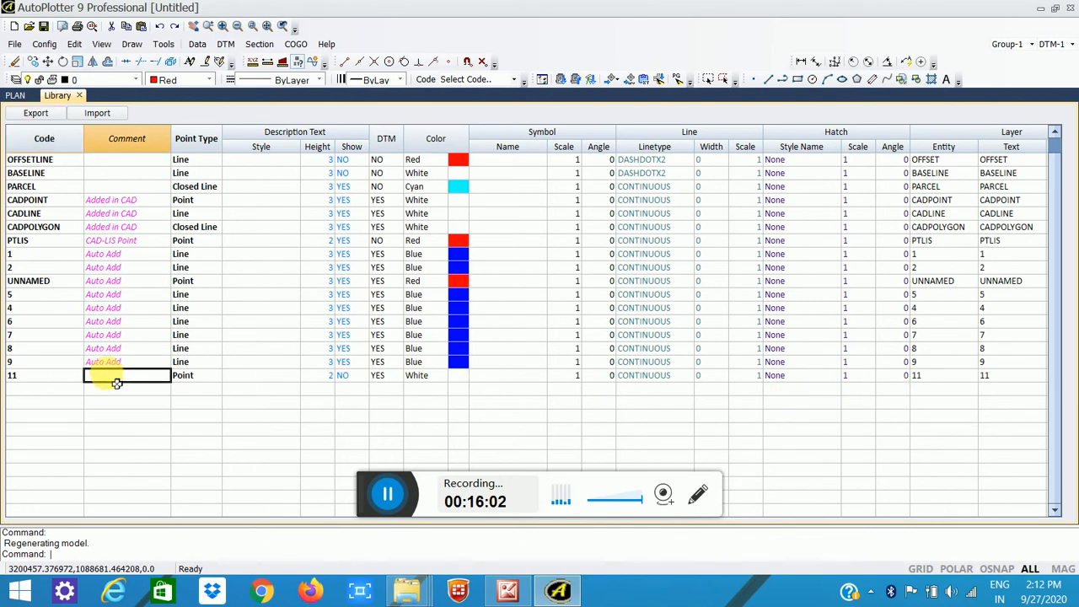
Step: Copy the complete row of code 9 into the empty row below code 11 and change the copy's code to 12
click(33, 366)
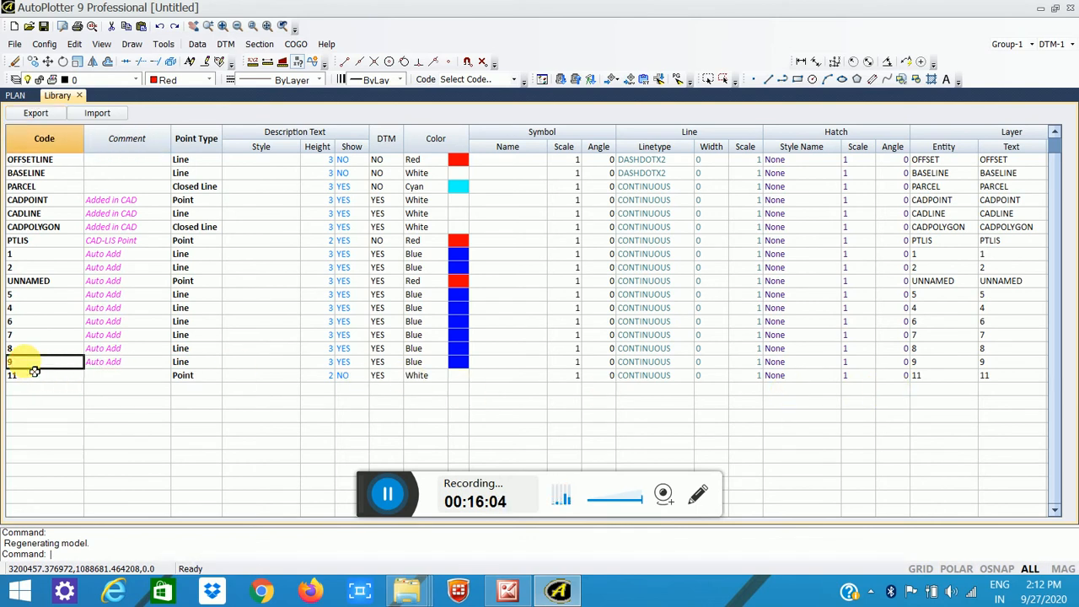
key(shift+Right)
key(shift+Right)
key(shift+Right)
key(shift+Right)
key(shift+Right)
key(shift+Right)
key(shift+Right)
key(shift+Right)
key(shift+Right)
key(shift+Right)
key(shift+Right)
key(shift+Right)
key(shift+Right)
key(shift+Right)
key(shift+Right)
key(shift+Right)
key(shift+Right)
key(shift+Right)
key(shift+Right)
key(shift+Right)
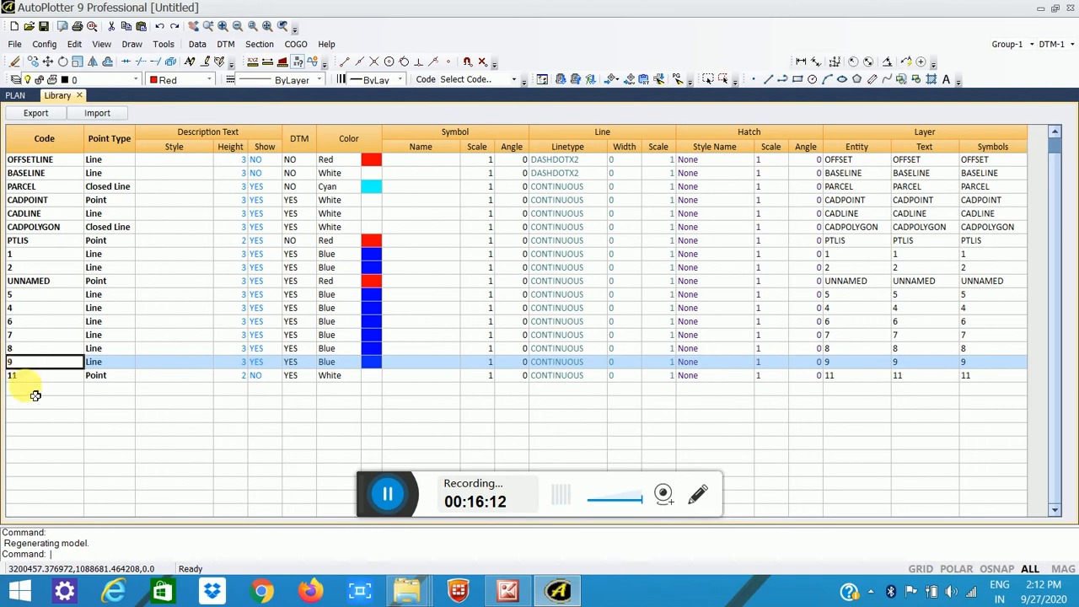
click(36, 390)
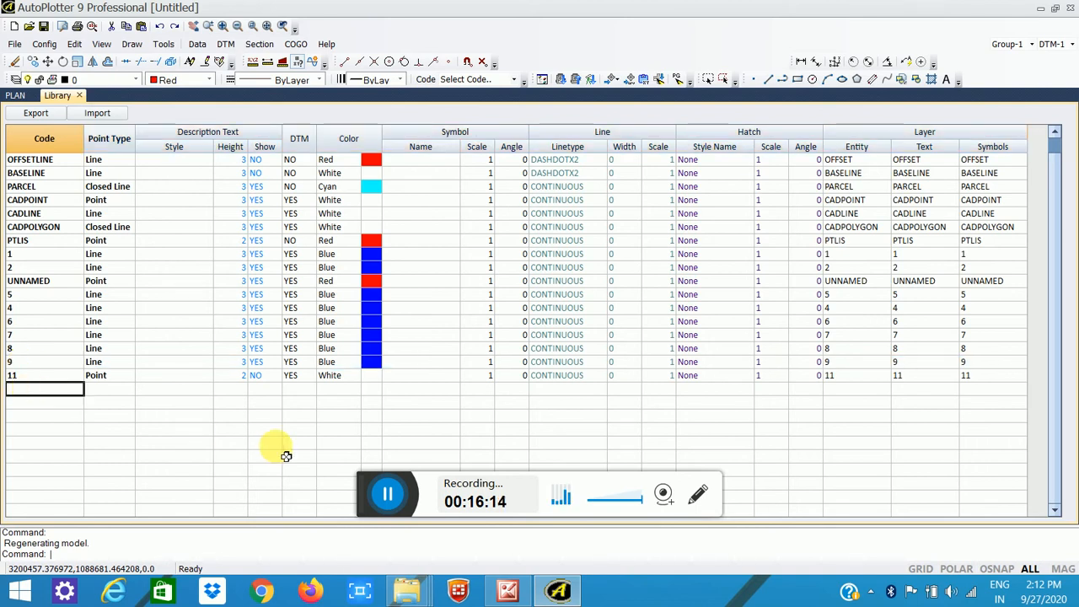
text(9	Line		3	YES	YES	Blue		1	0	CONTINUOUS	0	1	None	1	0	9	9	9)
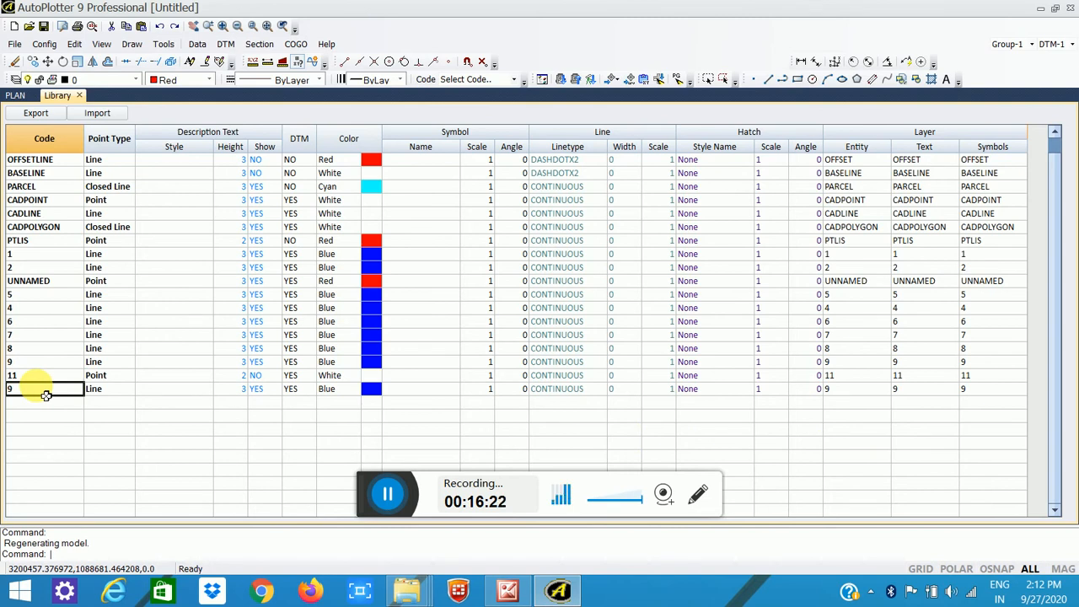
text(12)
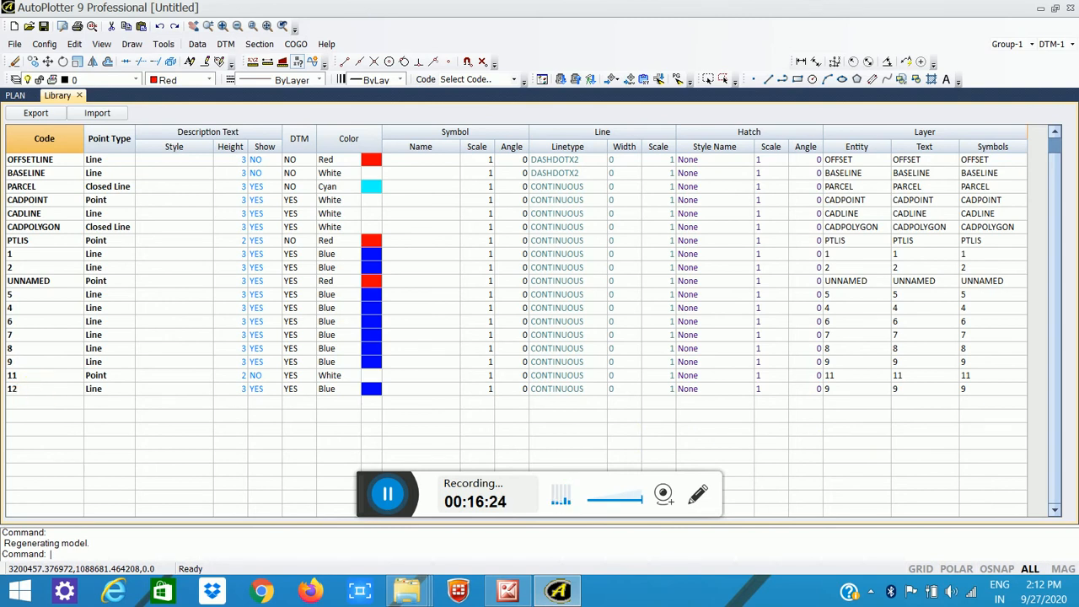
click(104, 429)
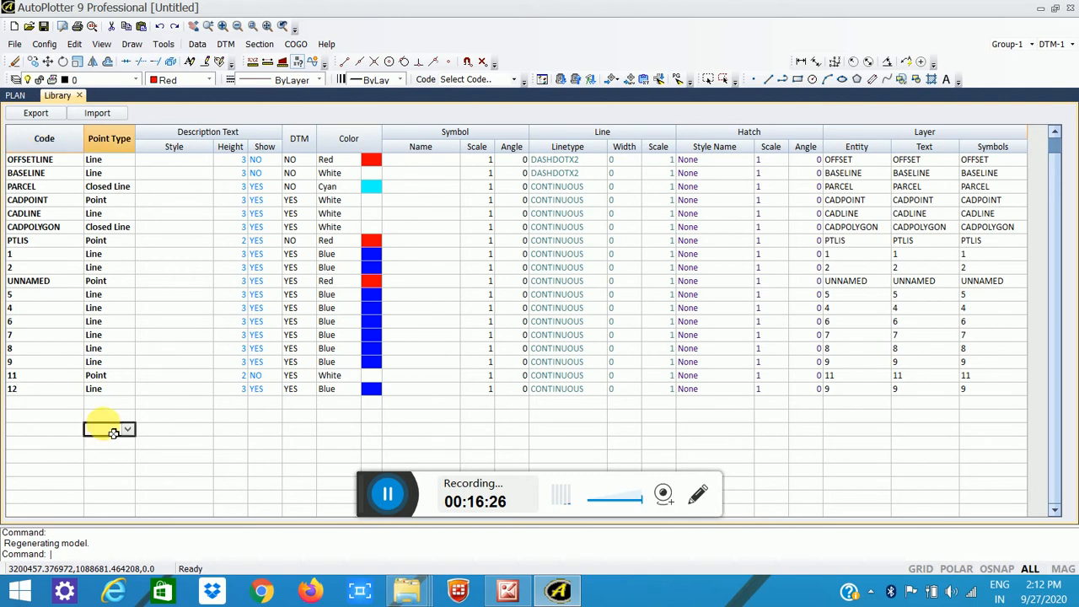
Step: Check the point type options available for code 12
click(129, 388)
click(129, 388)
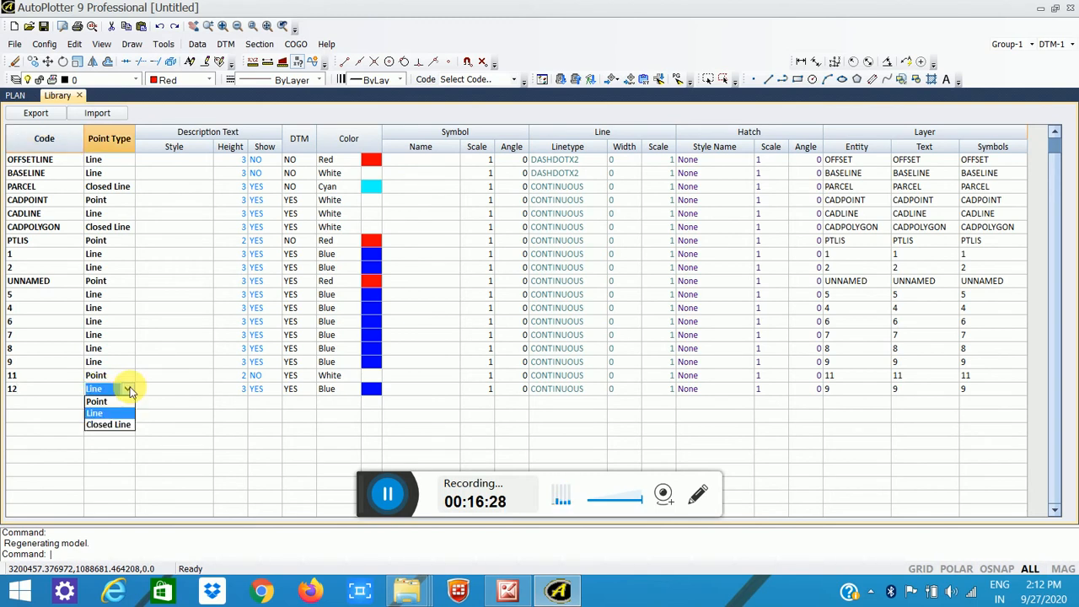
click(129, 389)
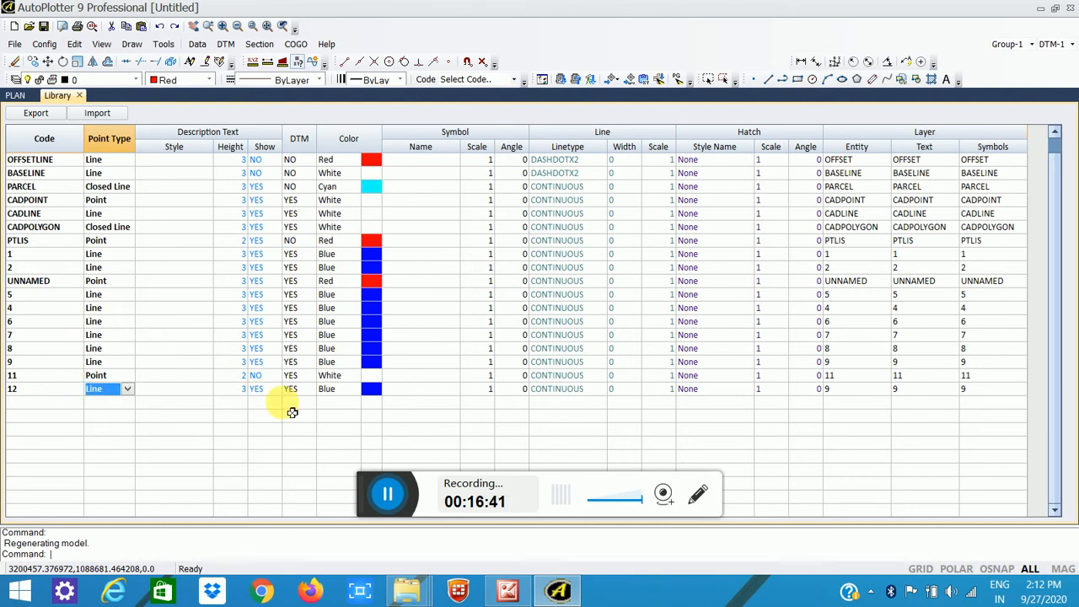
Step: Set the point type of code 11 to Line
click(110, 376)
click(128, 376)
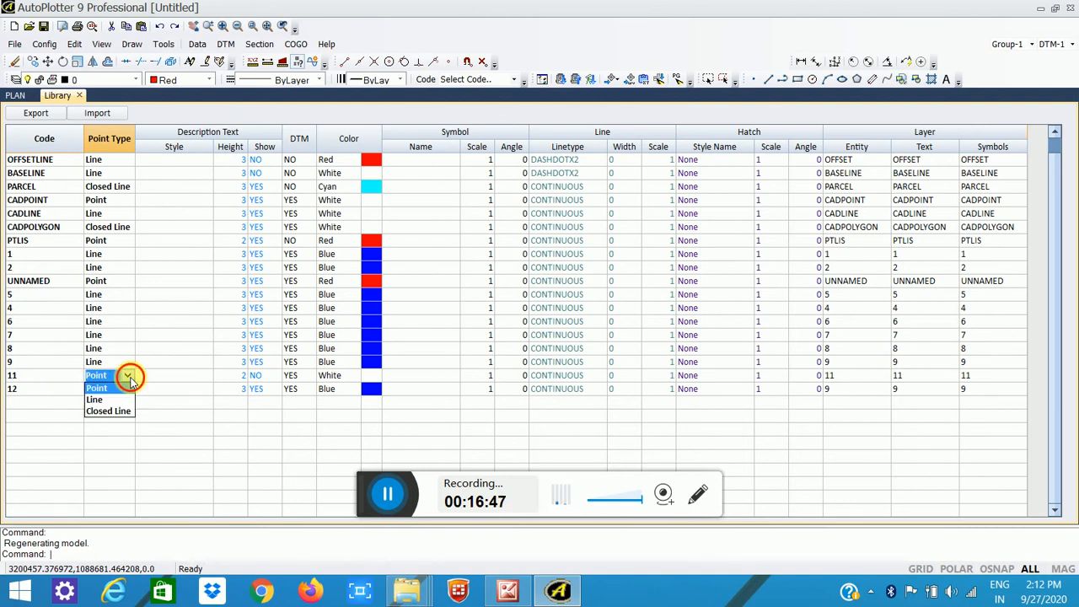
click(128, 377)
click(128, 377)
click(115, 400)
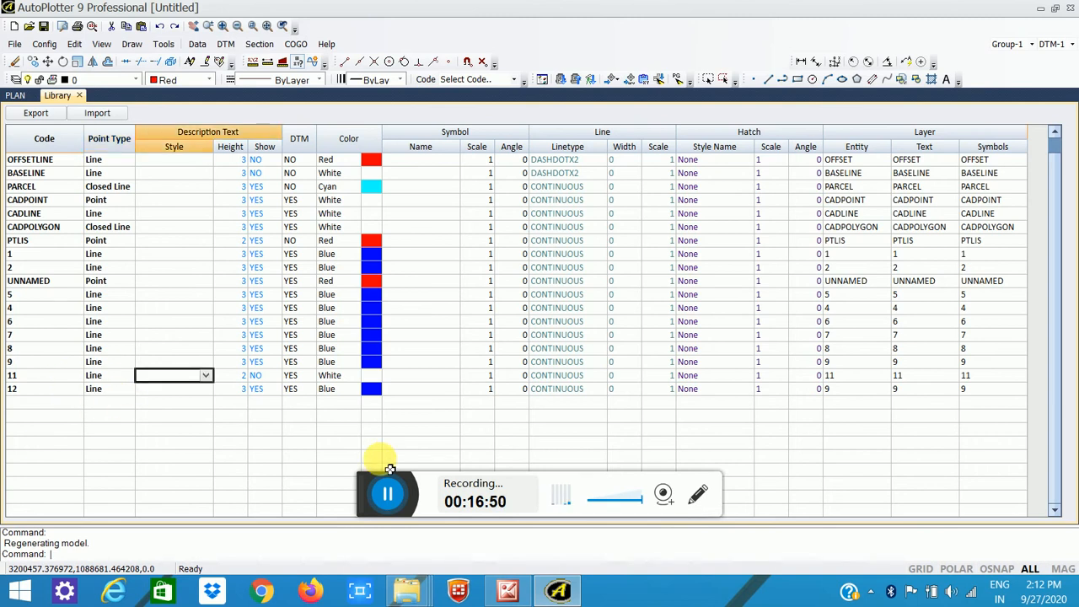
Step: Set the description text of code 11 to show and change the code's color to Blue
click(266, 379)
click(274, 375)
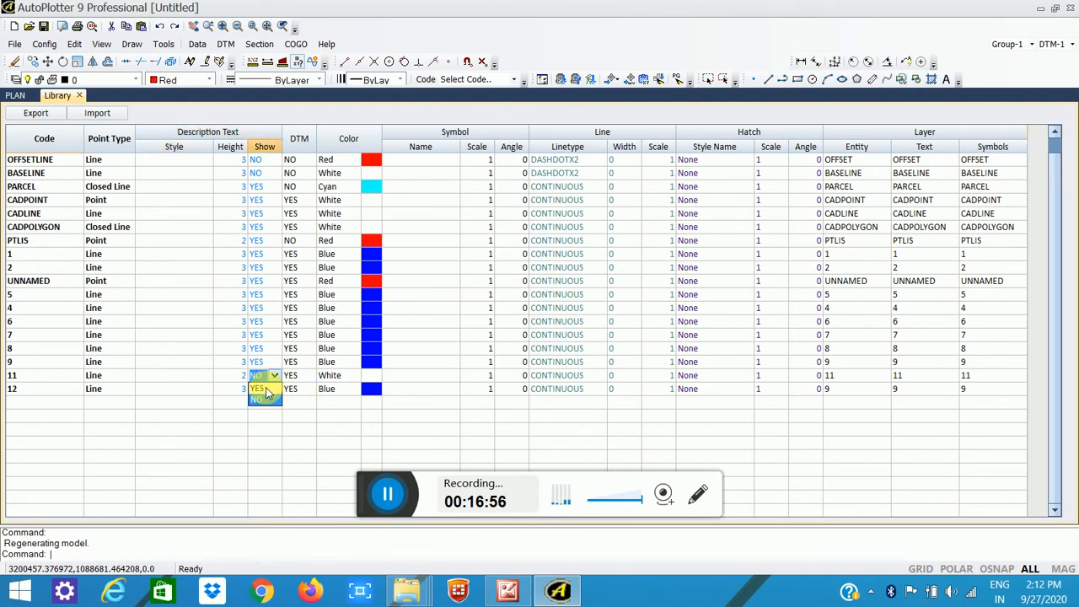
click(272, 397)
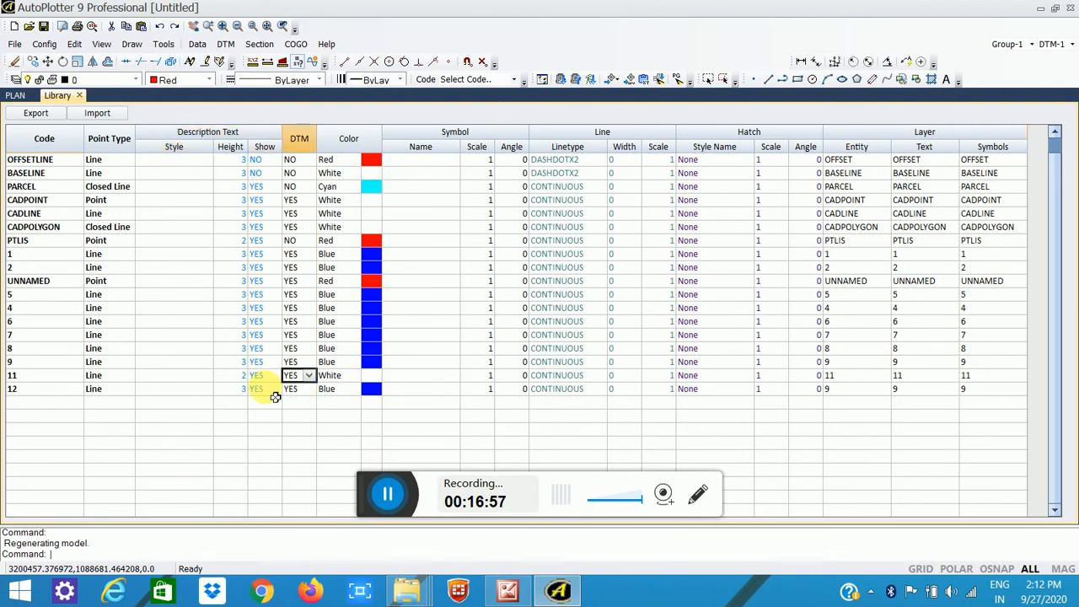
click(367, 378)
click(354, 377)
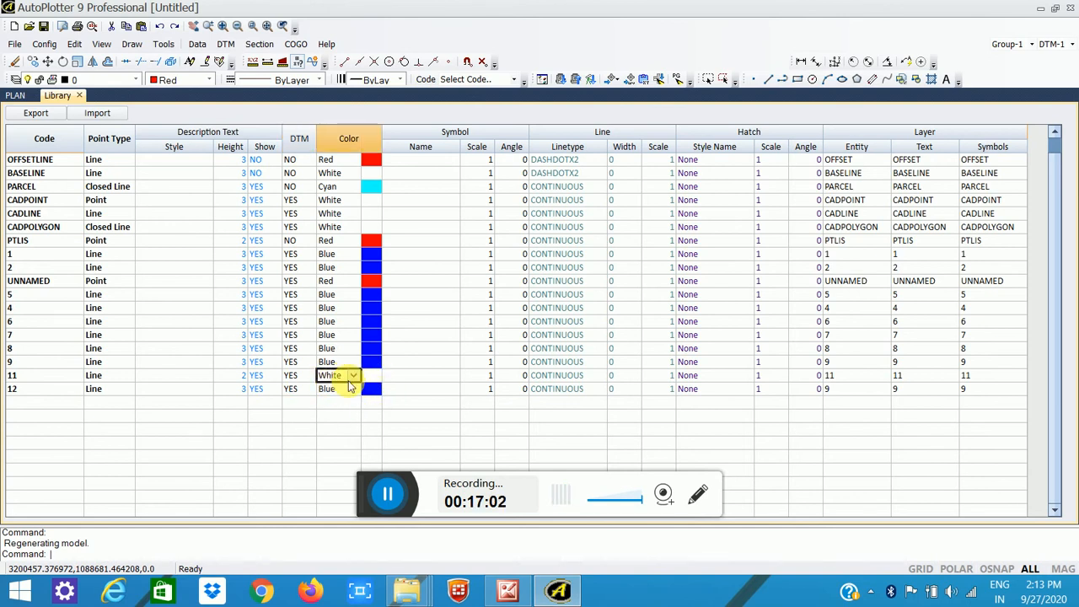
click(353, 376)
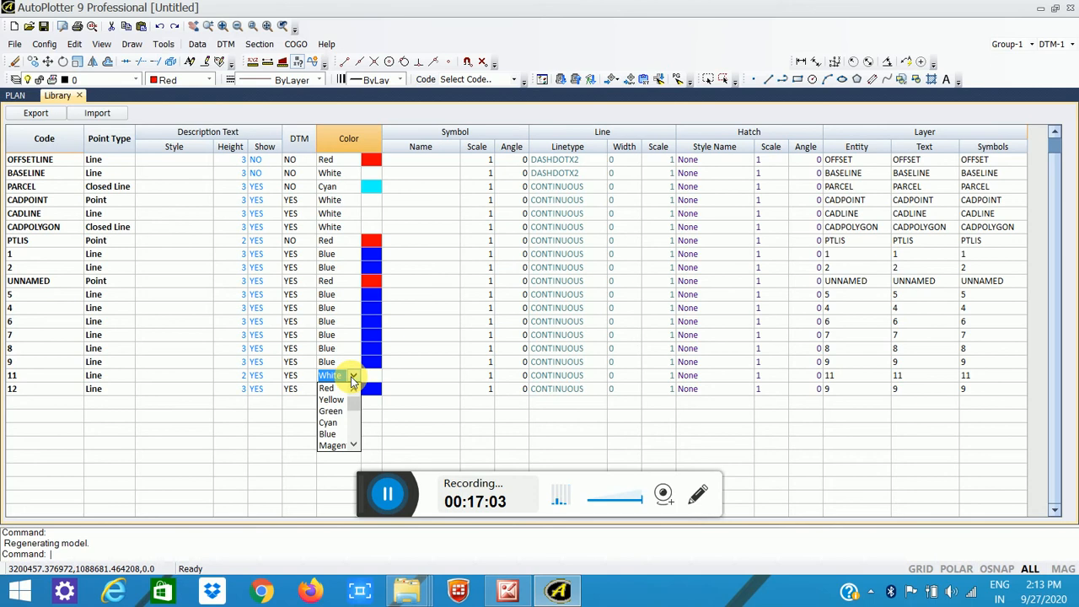
click(328, 434)
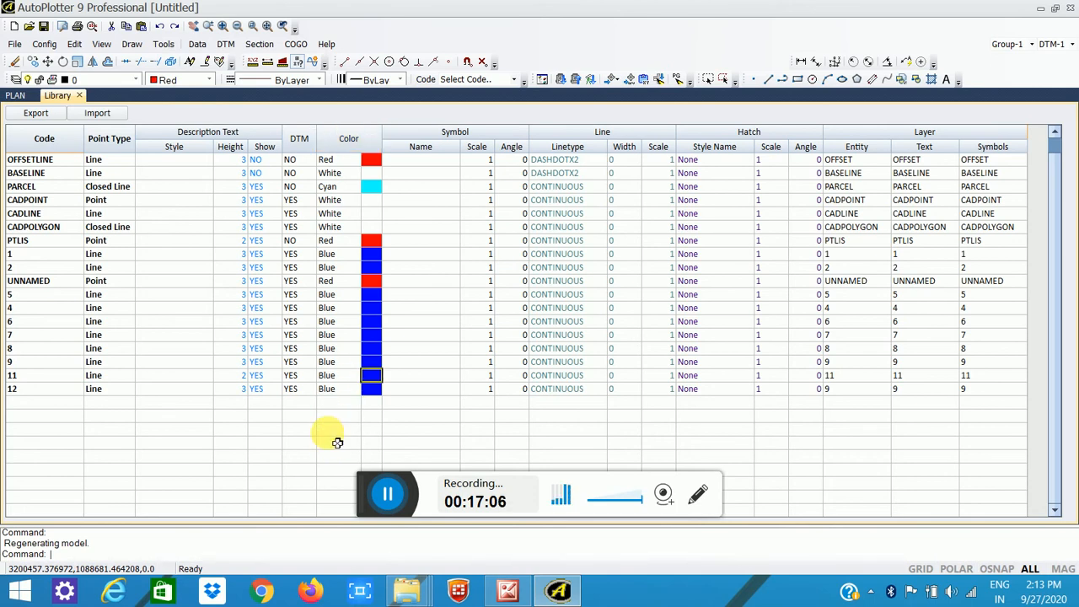
Step: Check the symbol names available for code 12
click(451, 389)
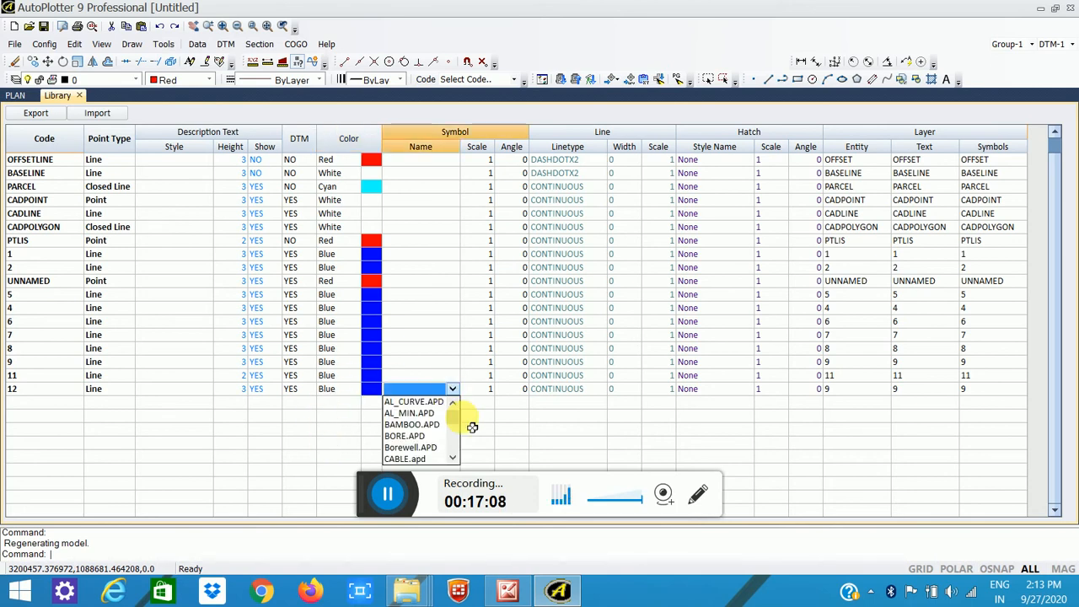
click(554, 460)
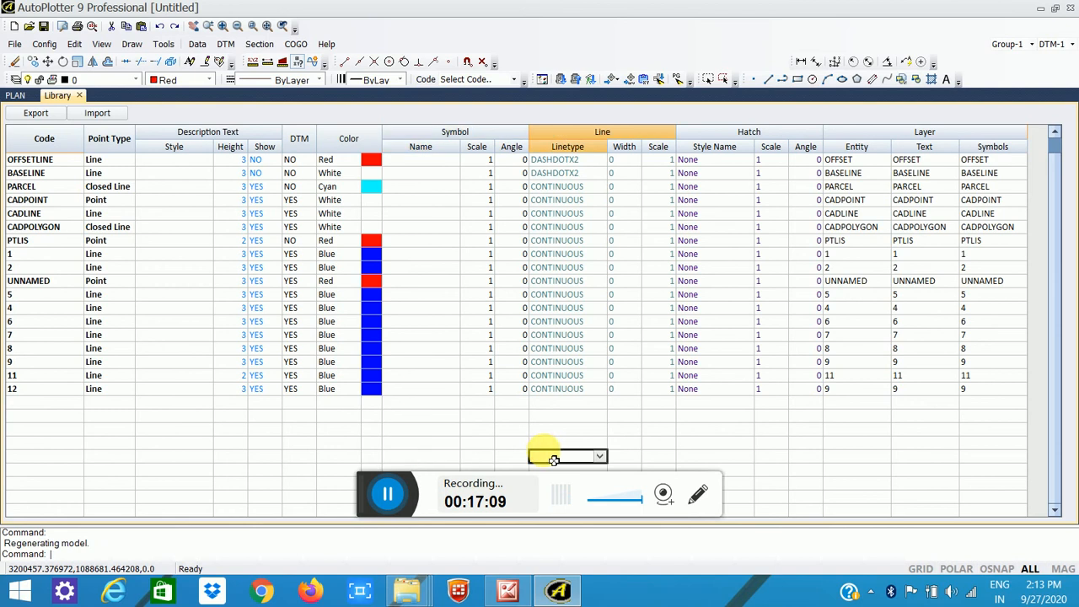
click(428, 390)
click(452, 392)
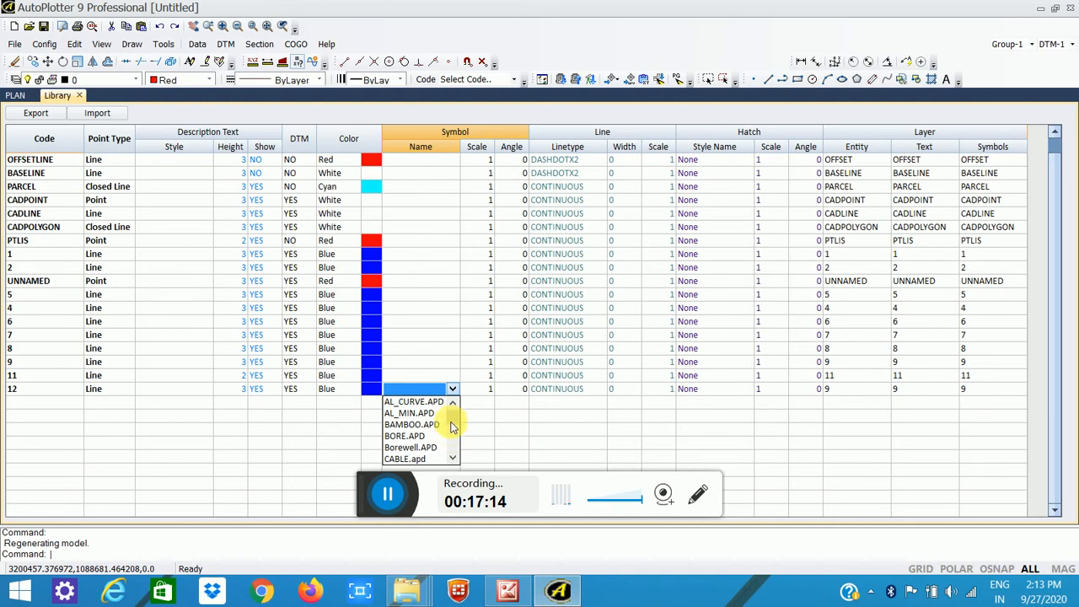
click(453, 421)
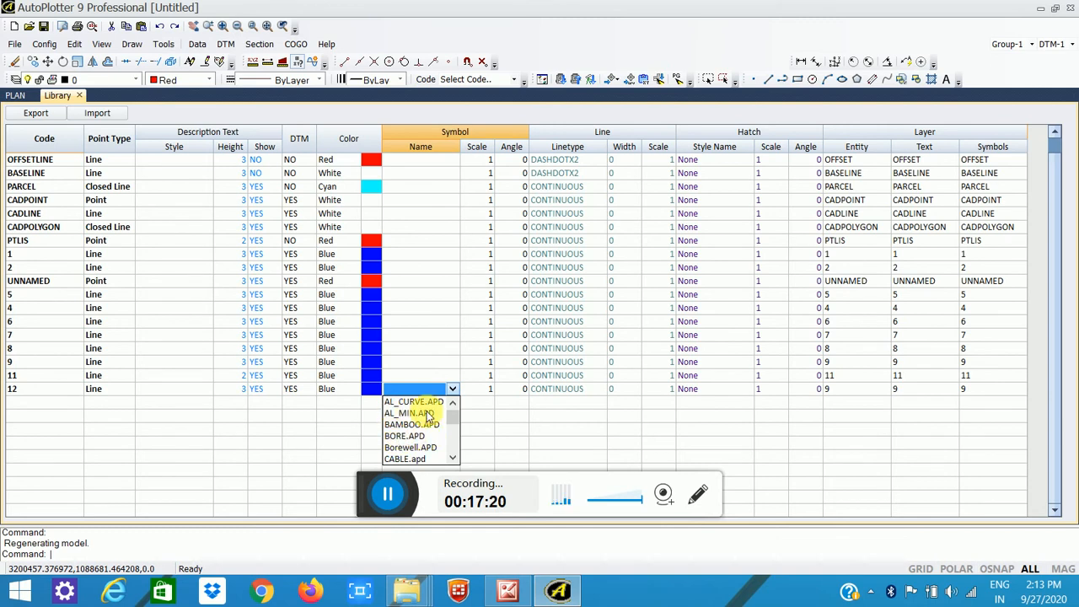
click(291, 429)
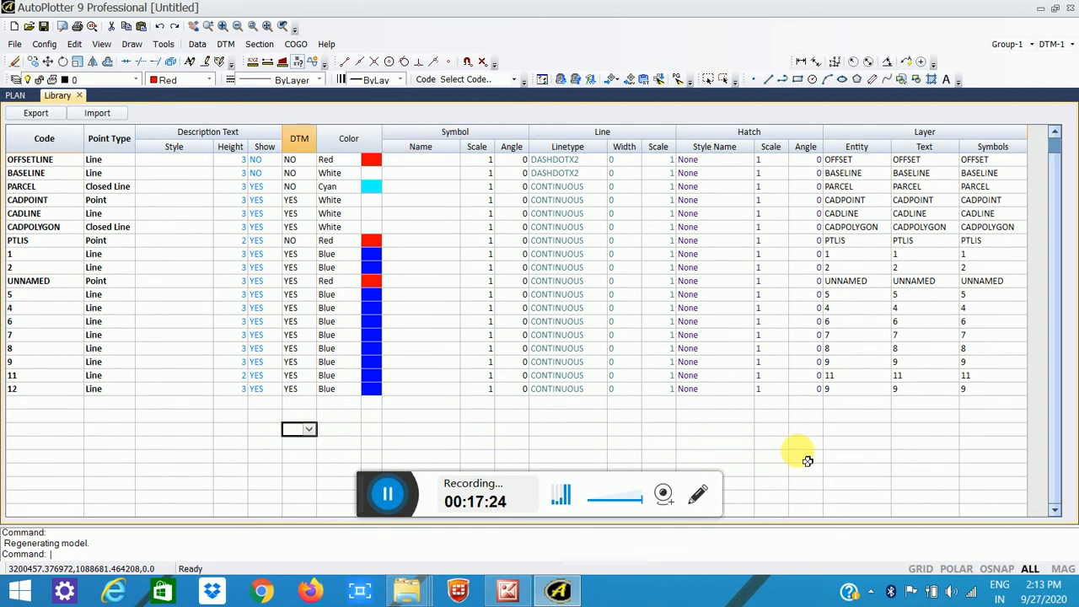
Step: Set the entity, text and symbols layers of code 12 to 12
click(72, 392)
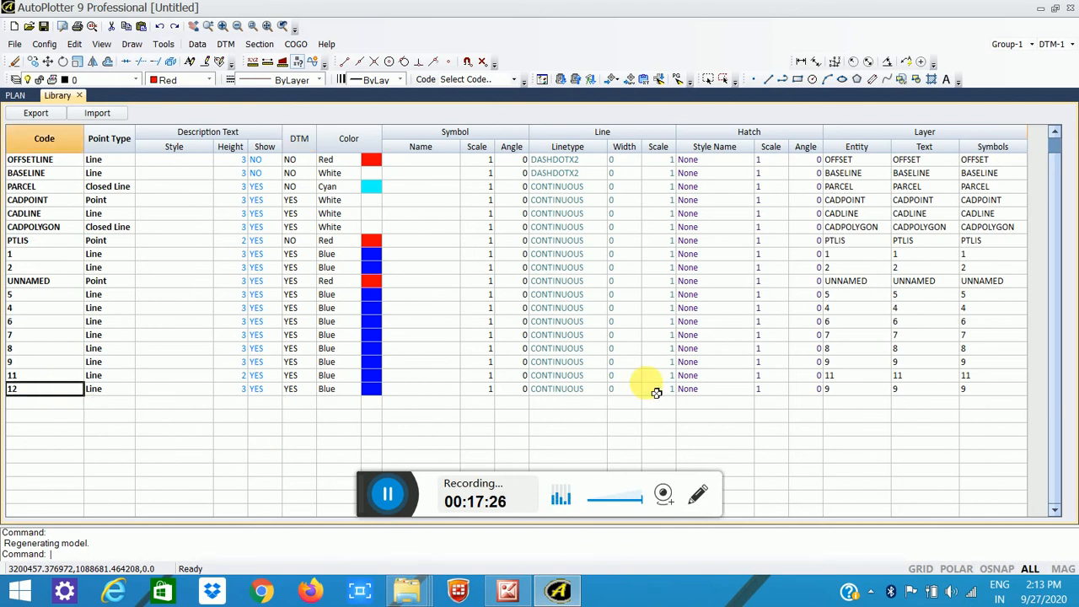
click(840, 392)
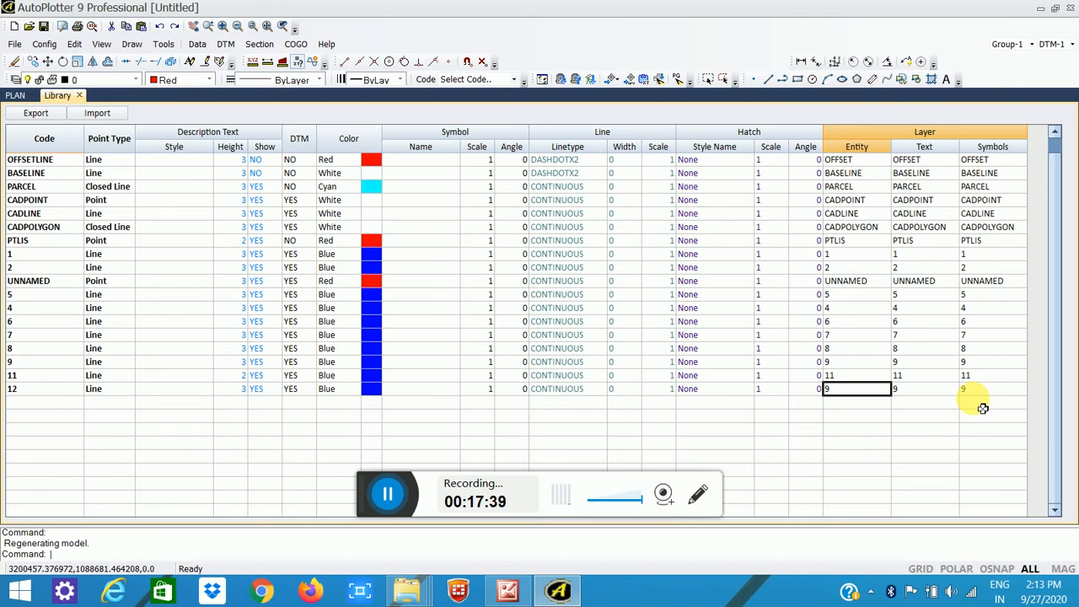
text(12)
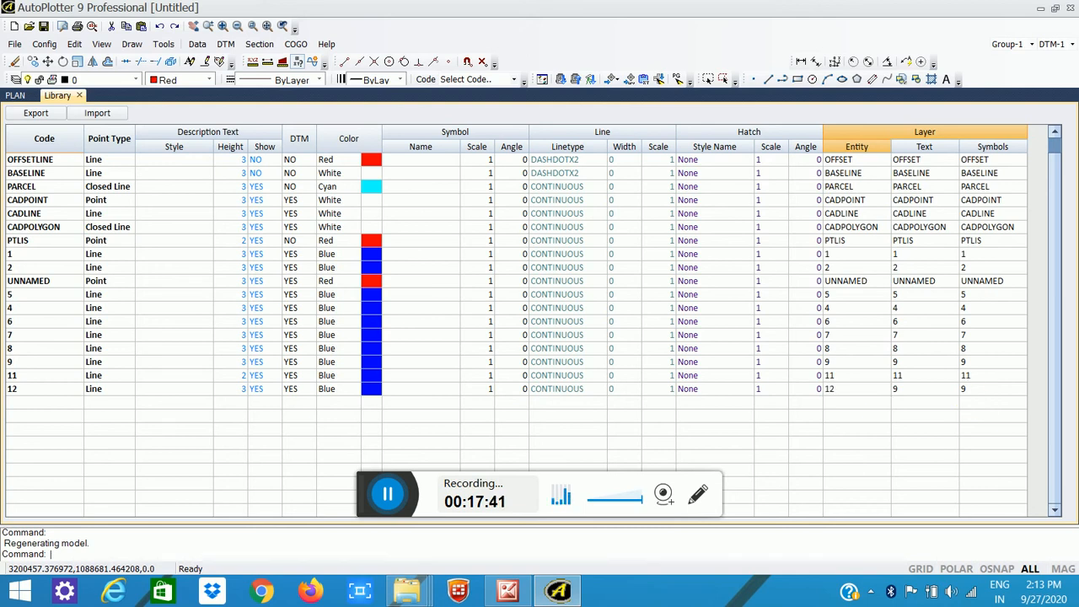
click(920, 392)
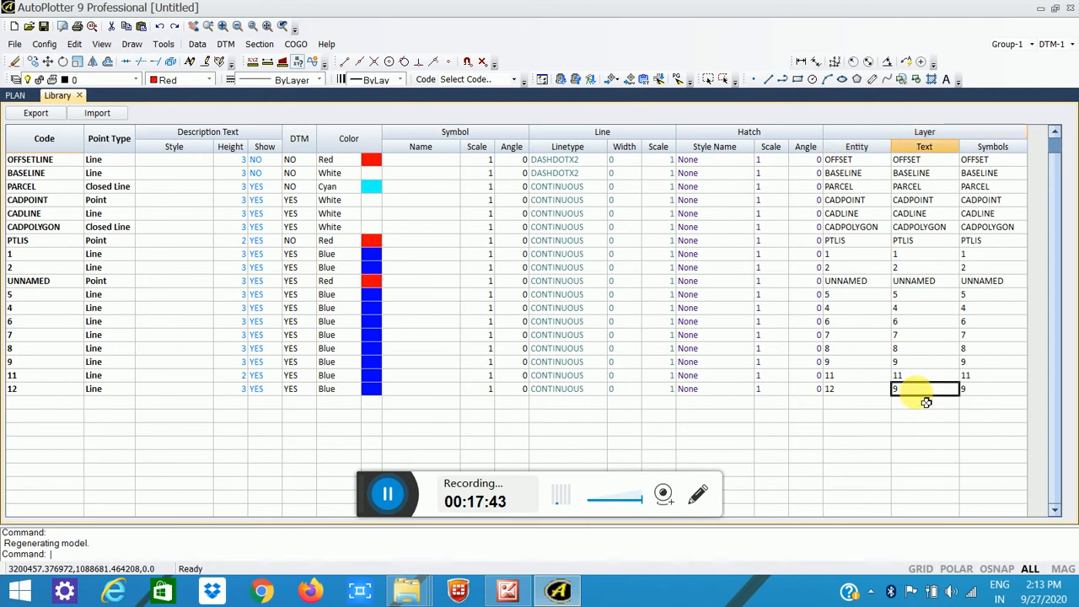
text(12)
click(987, 395)
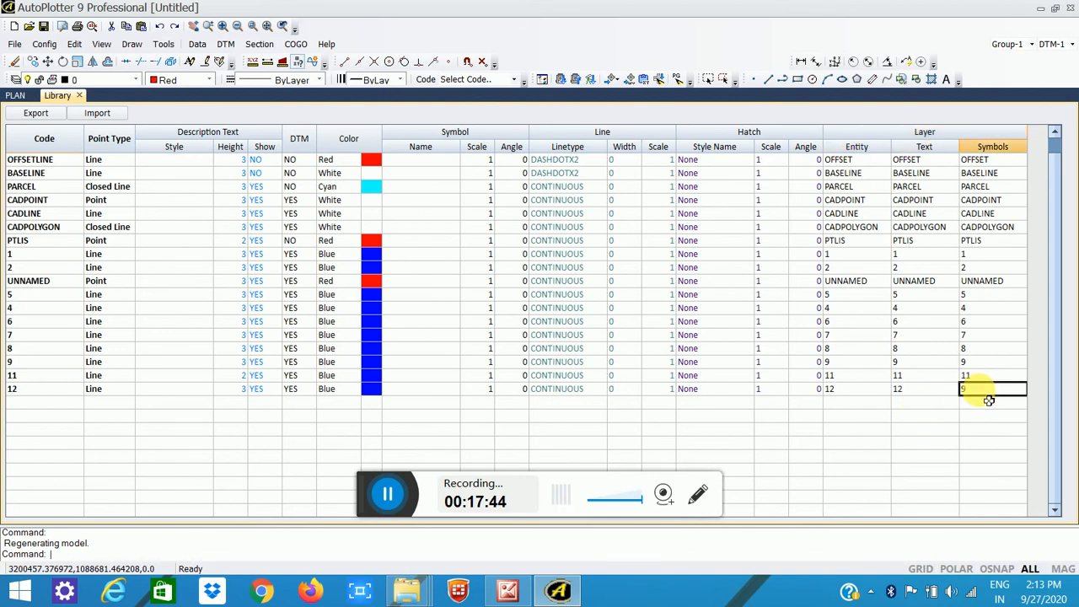
text(12)
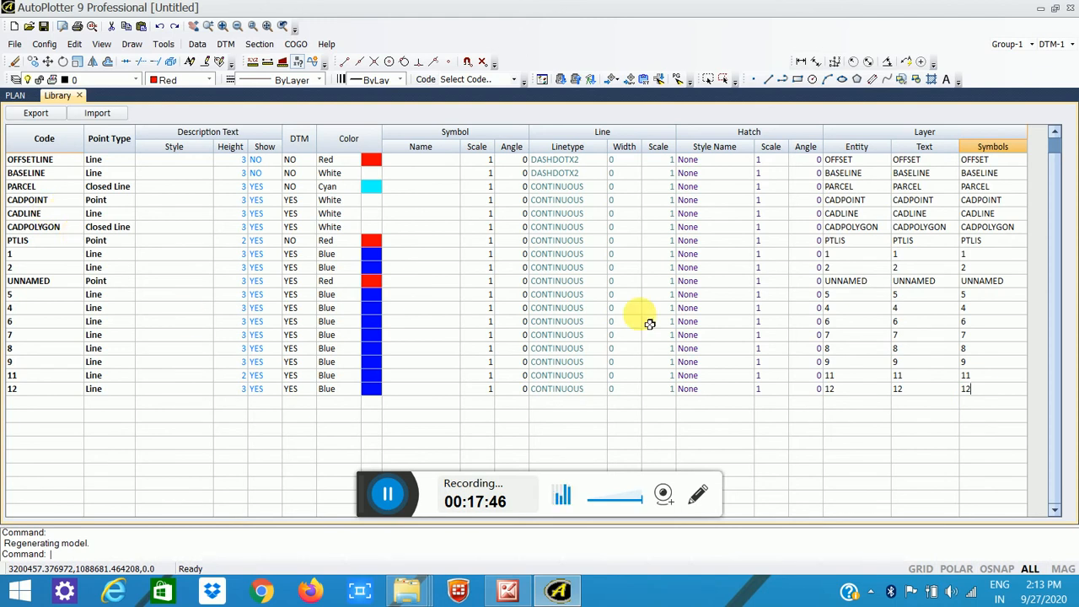
Step: Export the code library to the BTTI folder as MR X
click(42, 116)
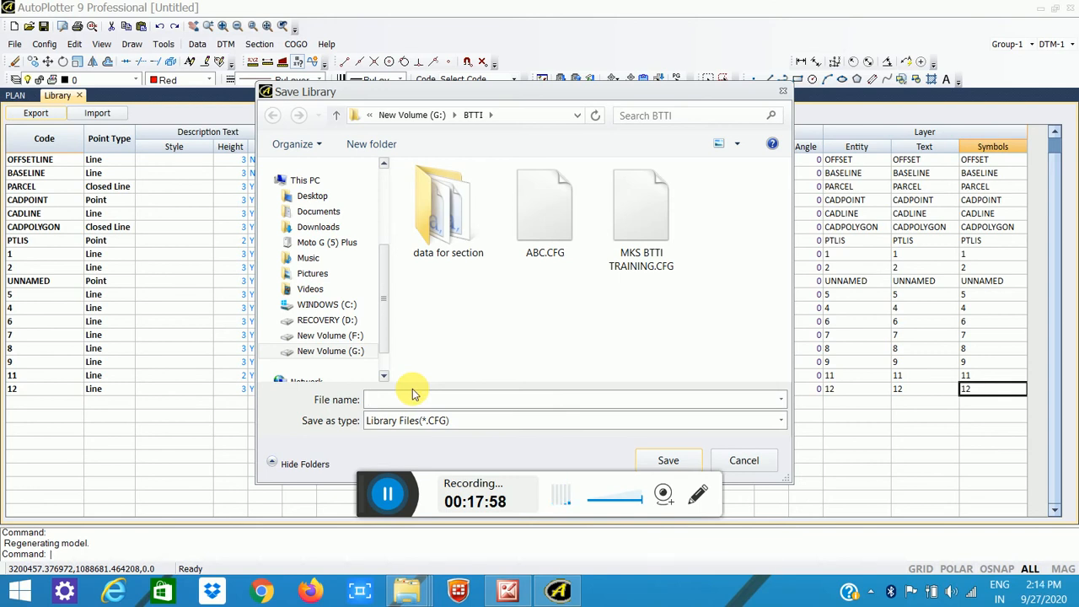
text(MR X)
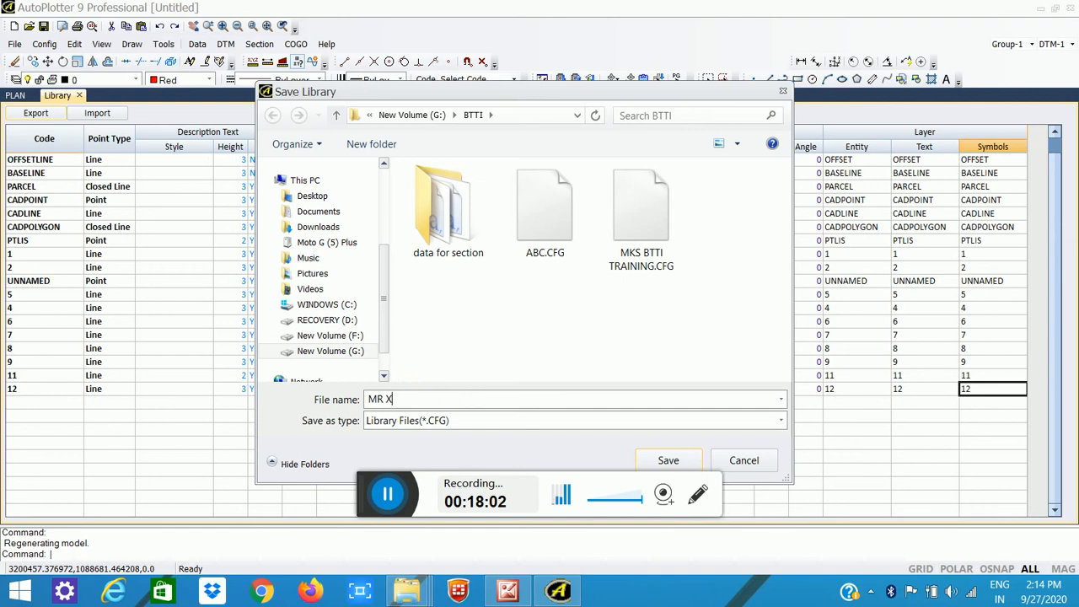
click(681, 460)
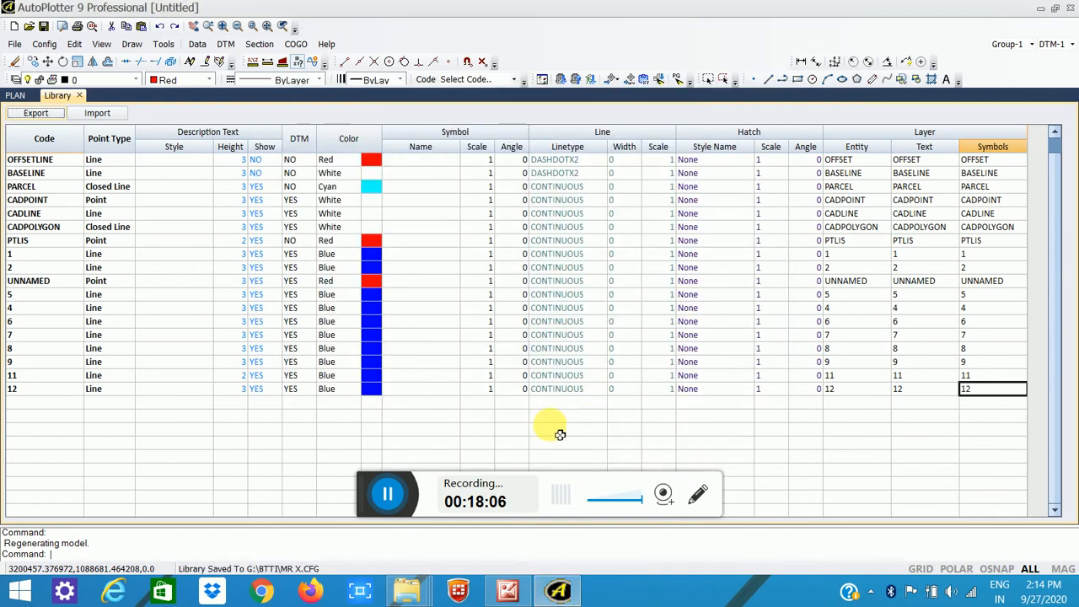
Step: Import the library configuration file MR X.CFG from the BTTI folder
click(94, 113)
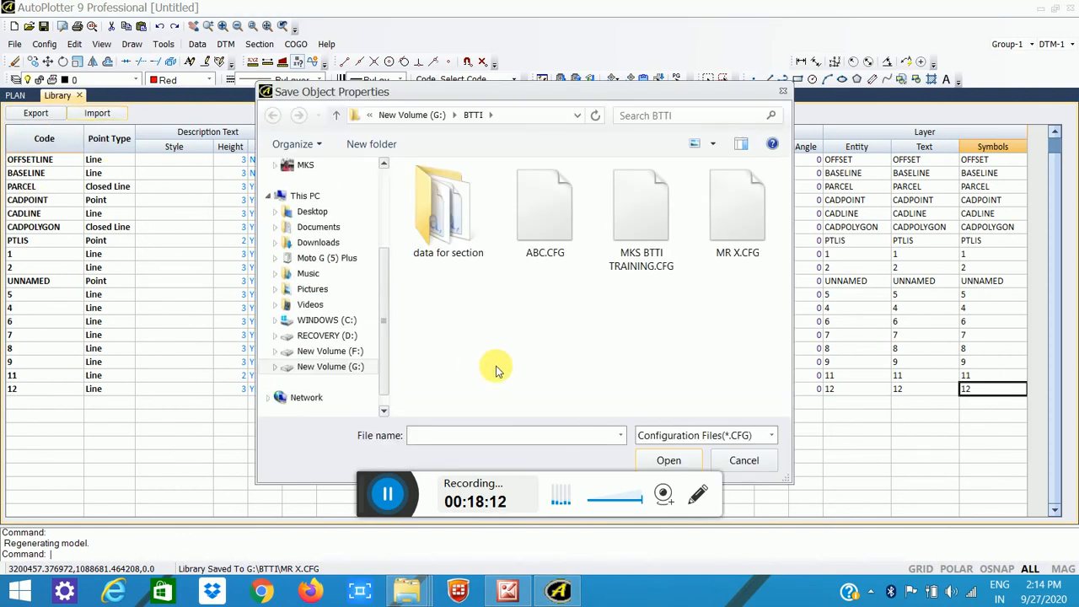
click(739, 224)
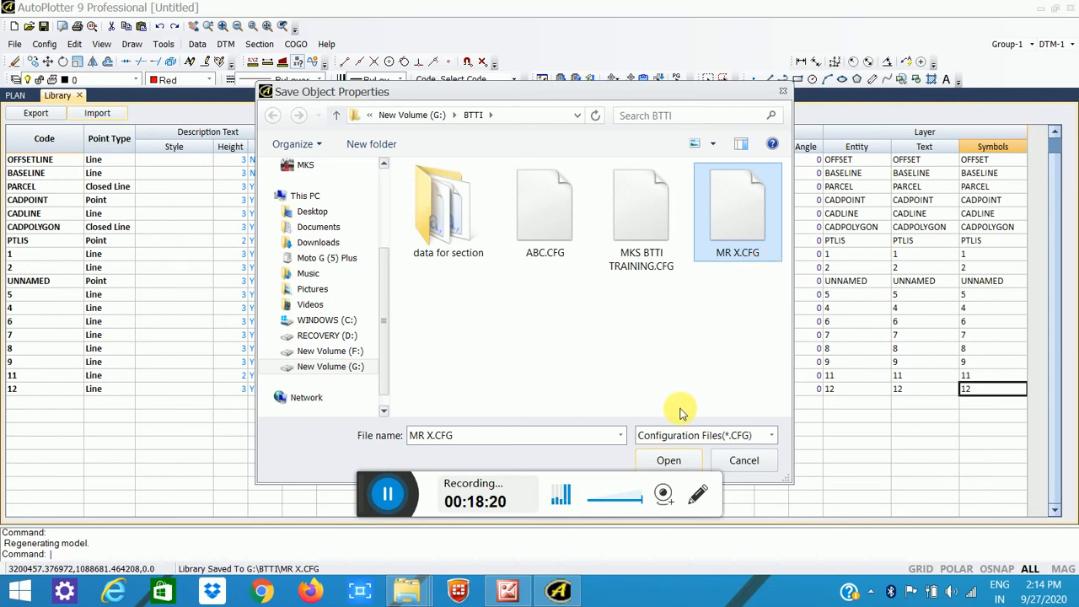
click(668, 461)
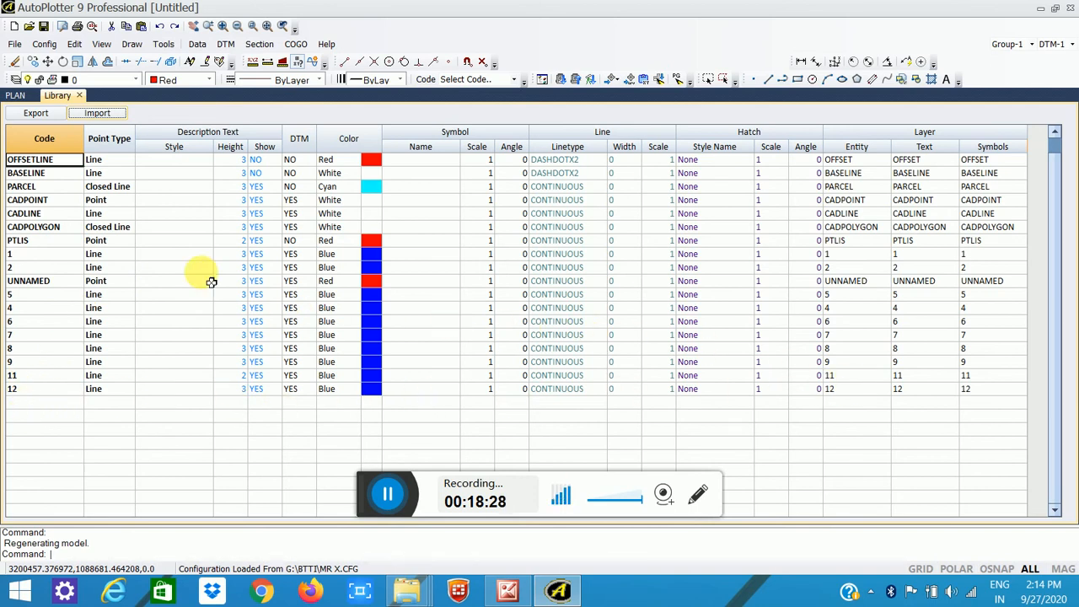
Step: Close the library table, reopen it and look through its list of survey codes and the empty rows below
click(80, 95)
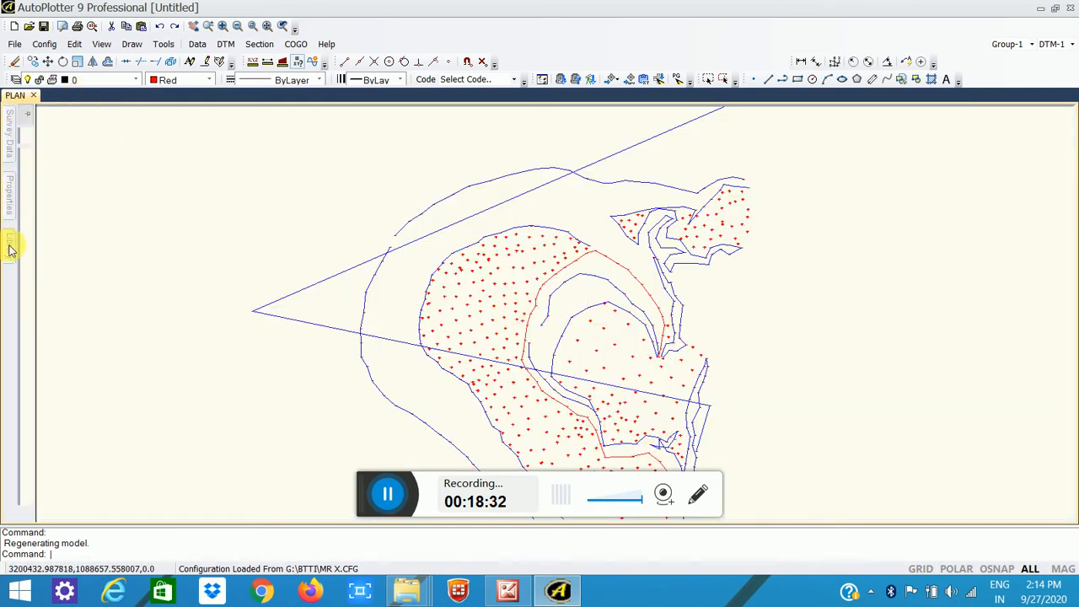
mouse_move(10, 247)
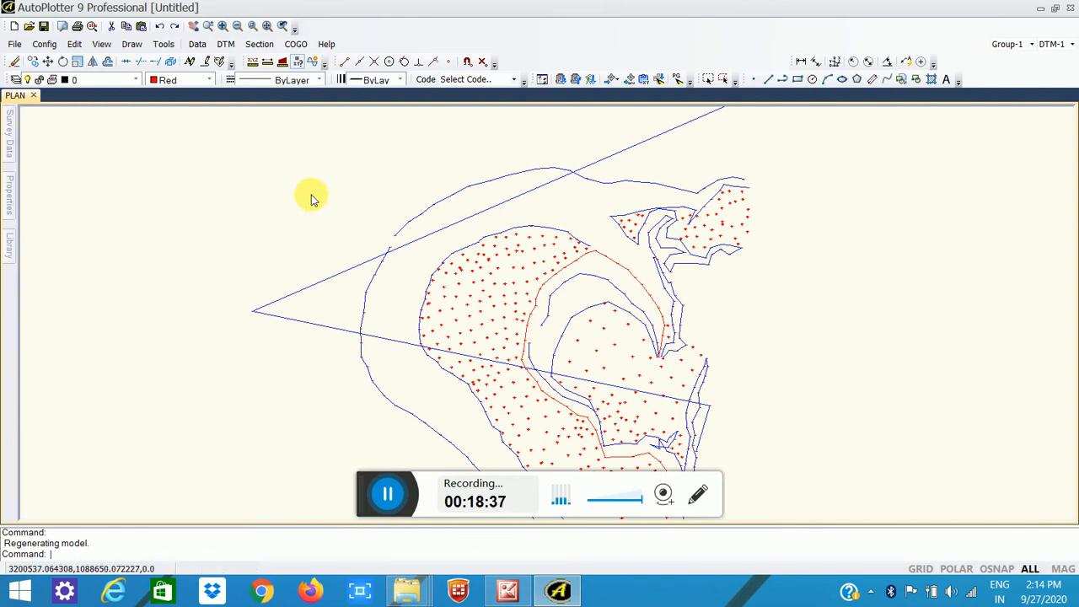
click(46, 44)
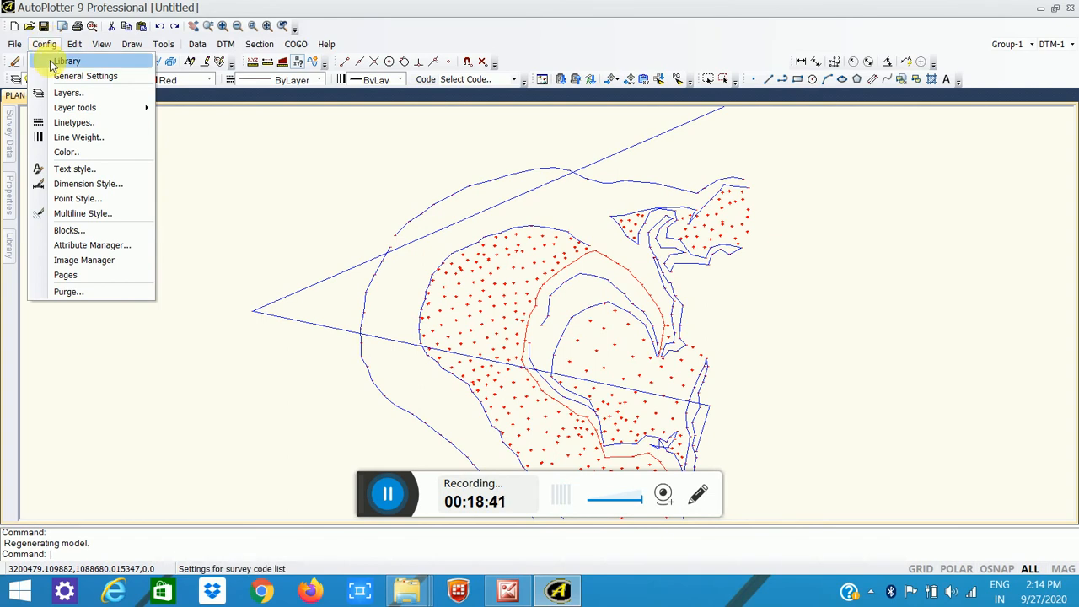
click(64, 60)
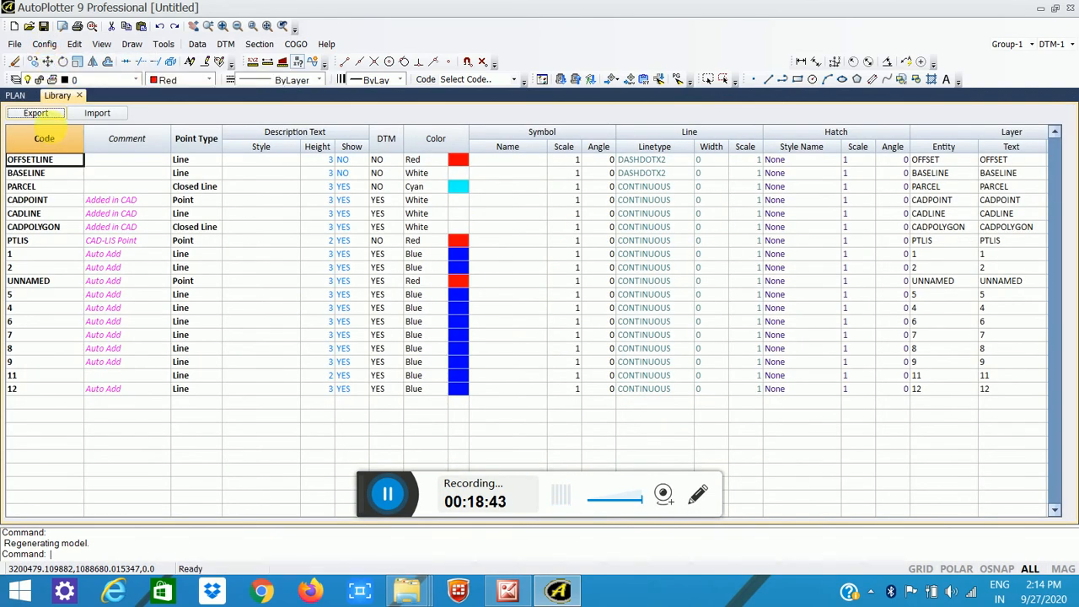
click(58, 408)
scroll(221, 417, down, 4)
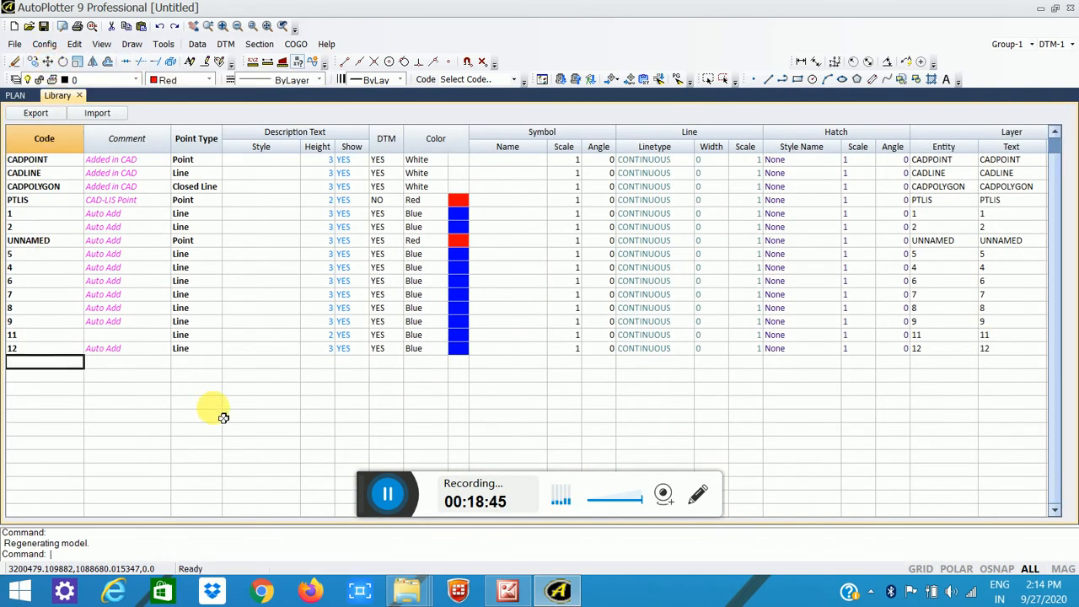
scroll(223, 418, down, 5)
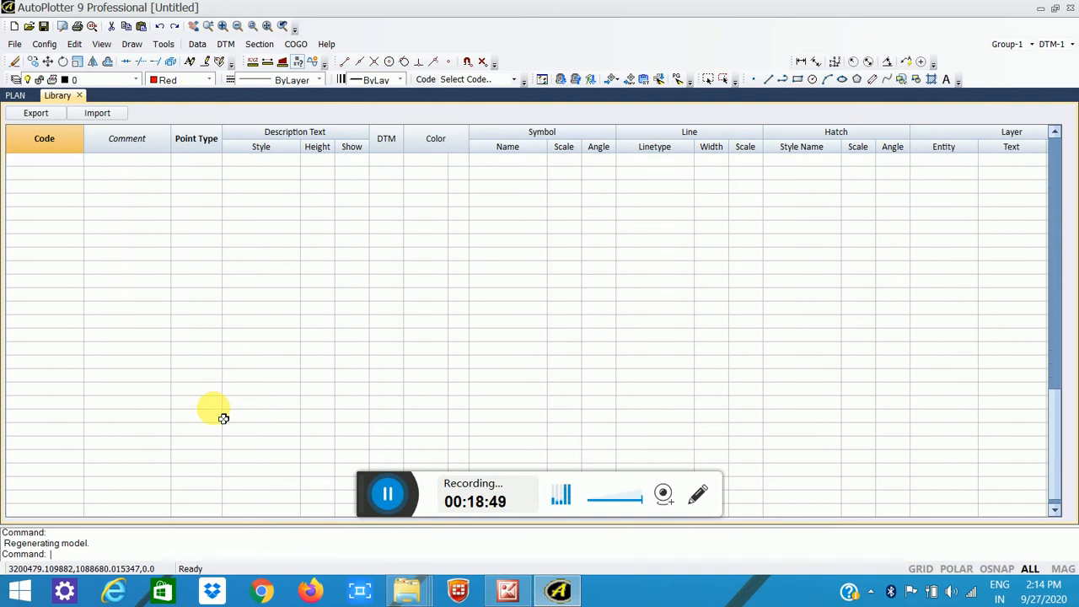
scroll(222, 419, up, 10)
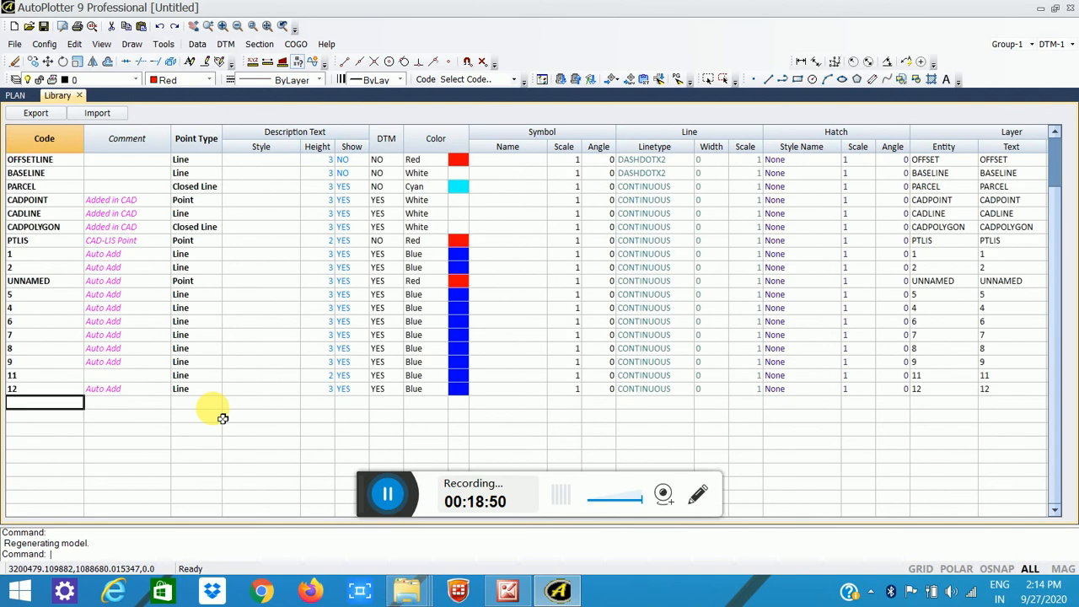
Step: Copy the complete row of code 12 into the empty row below it and change the copy's code to 13
click(62, 390)
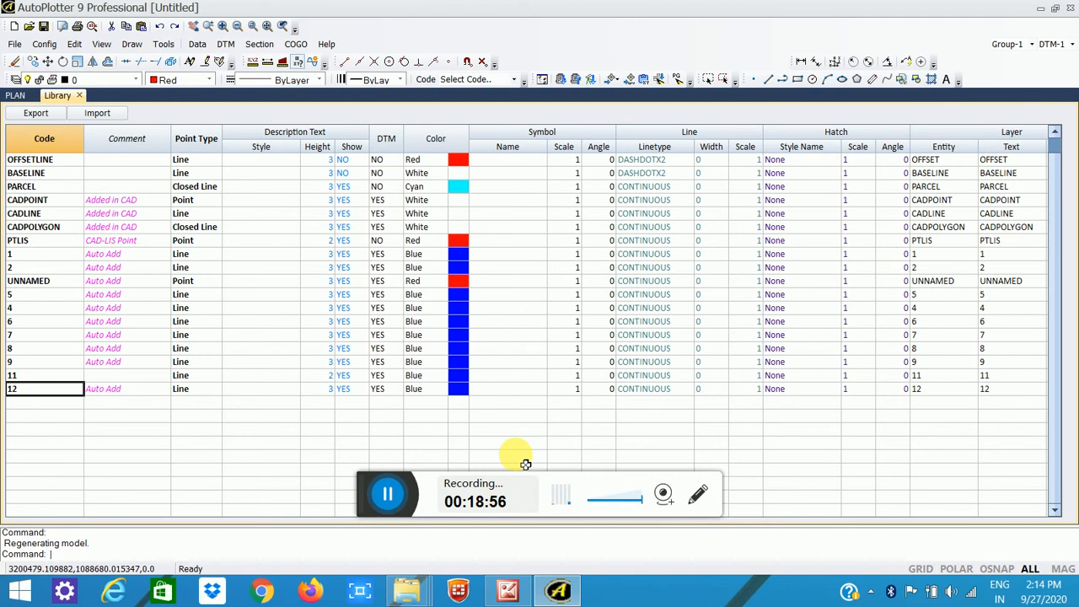
key(shift+Right)
key(shift+Right)
key(shift+Right)
key(shift+Right)
key(shift+Right)
key(shift+Right)
key(shift+Right)
key(shift+Right)
key(shift+Right)
key(shift+Right)
key(shift+Right)
key(shift+Right)
key(shift+Right)
key(shift+Right)
key(shift+Right)
key(shift+Right)
key(shift+Right)
key(shift+Right)
key(shift+Right)
key(shift+Right)
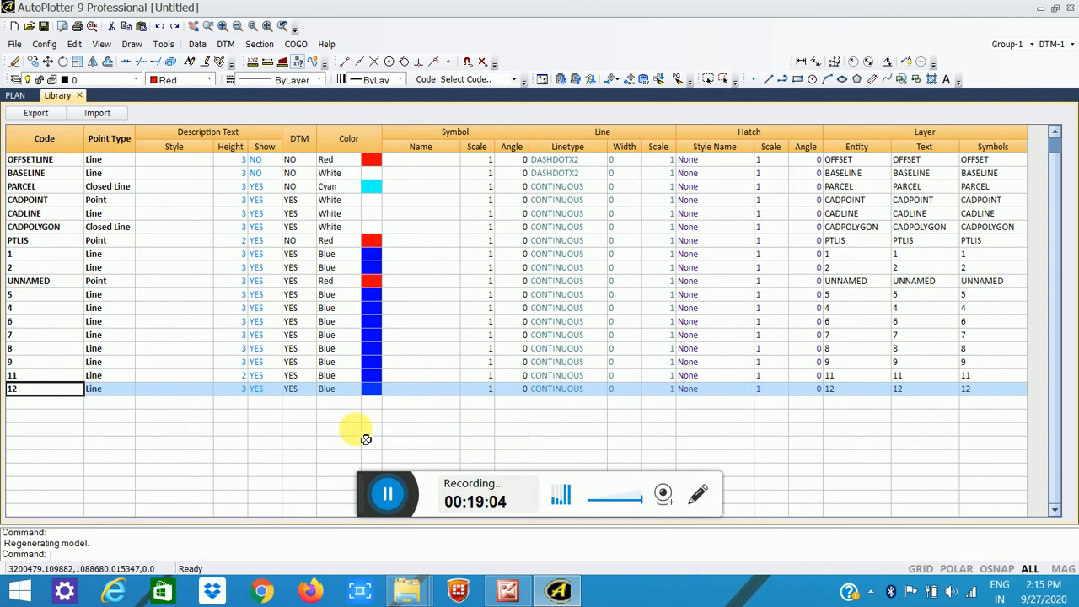
click(44, 406)
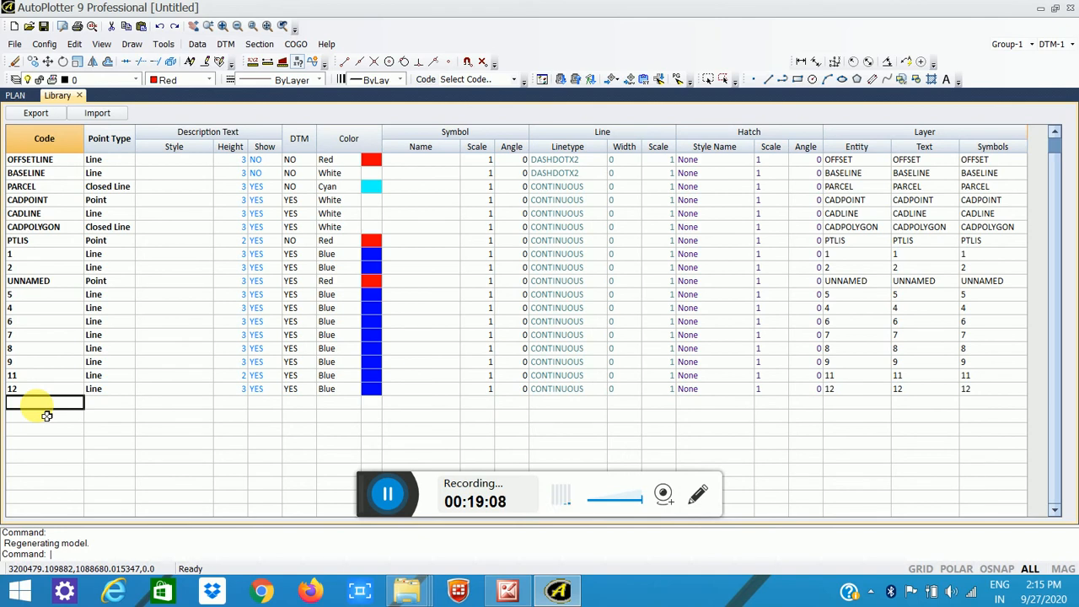
text(12)
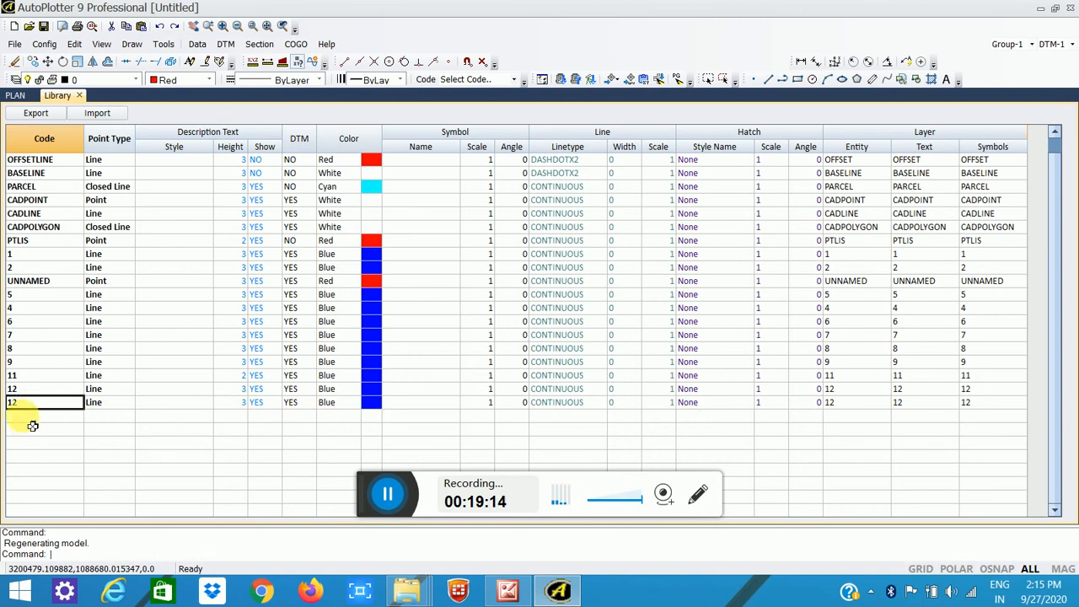
text(13)
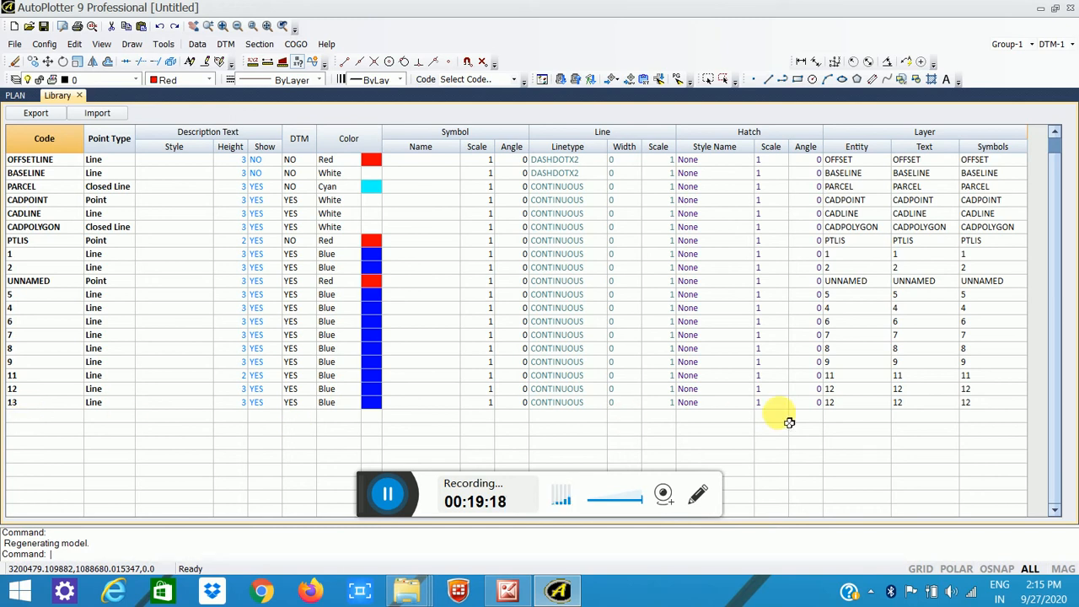
Step: Set the entity layer of code 13 to 13 and export the library to the BTTI folder, overwriting MR X.CFG
click(835, 404)
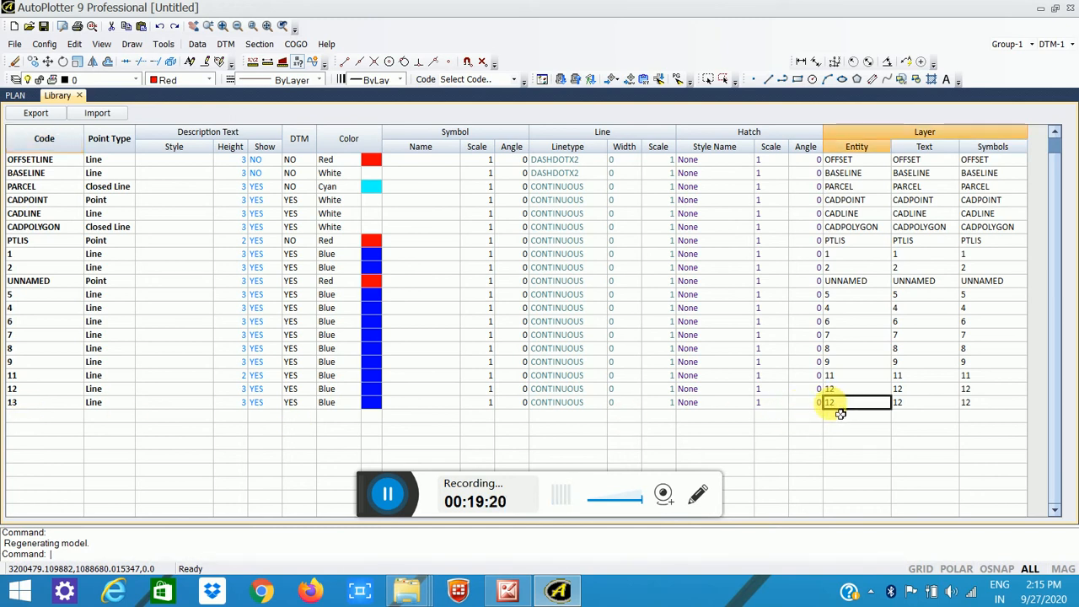
text(13)
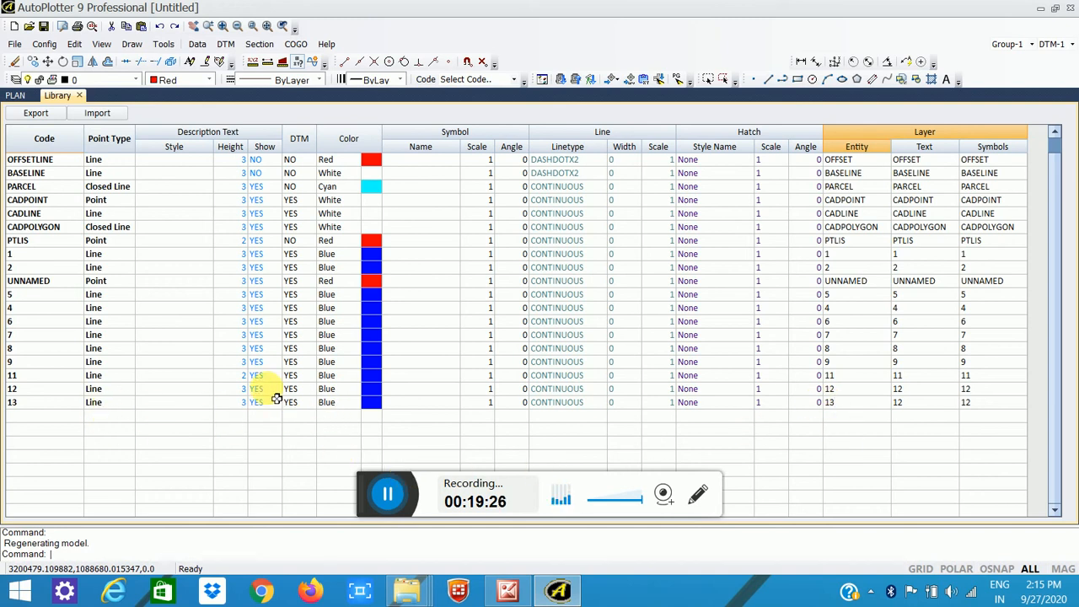
click(37, 113)
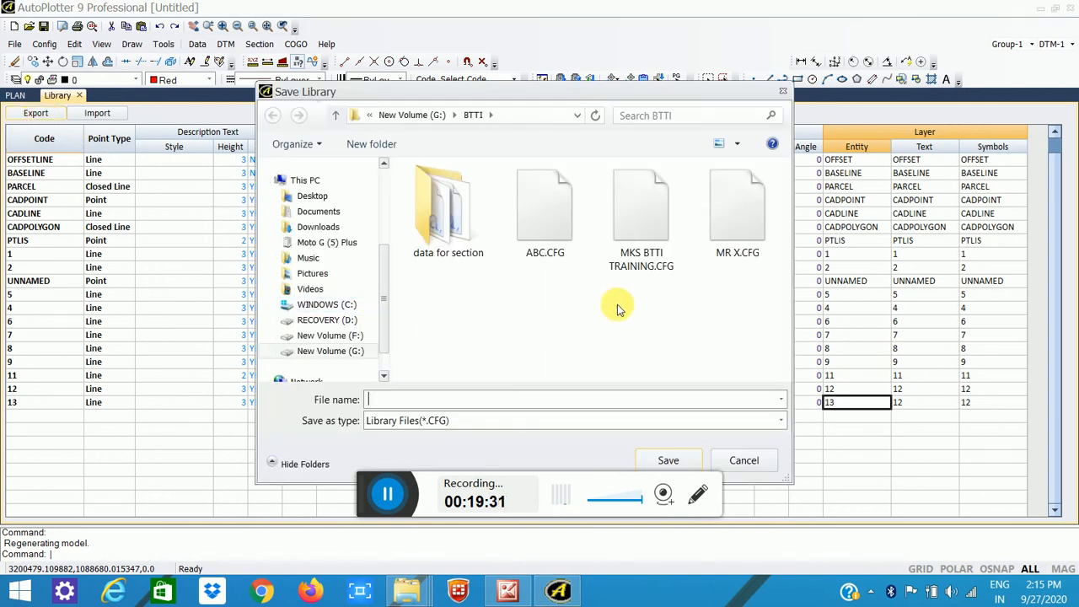
click(740, 224)
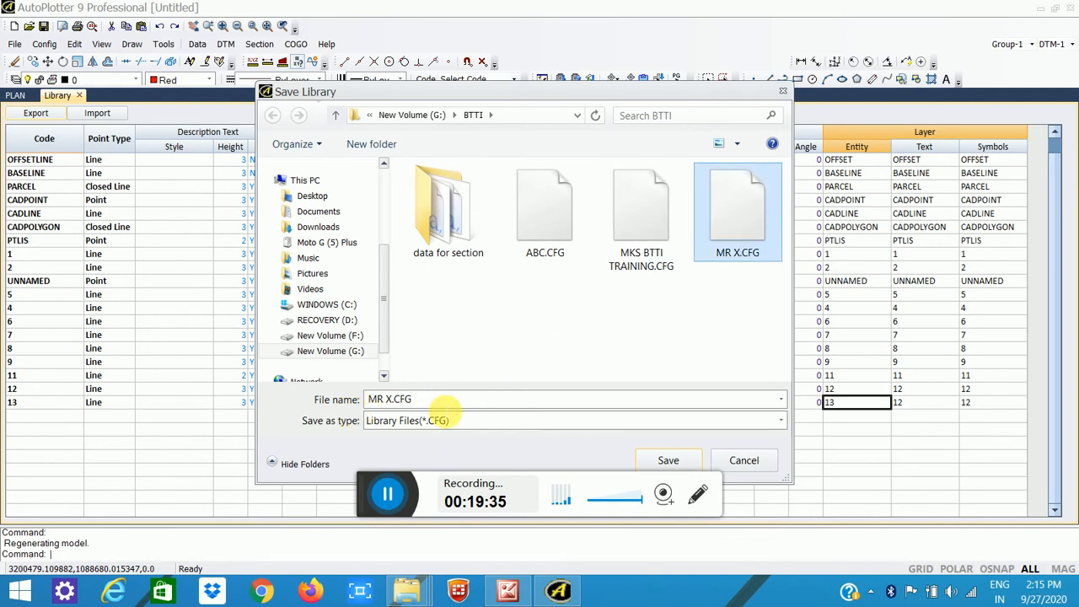
click(668, 462)
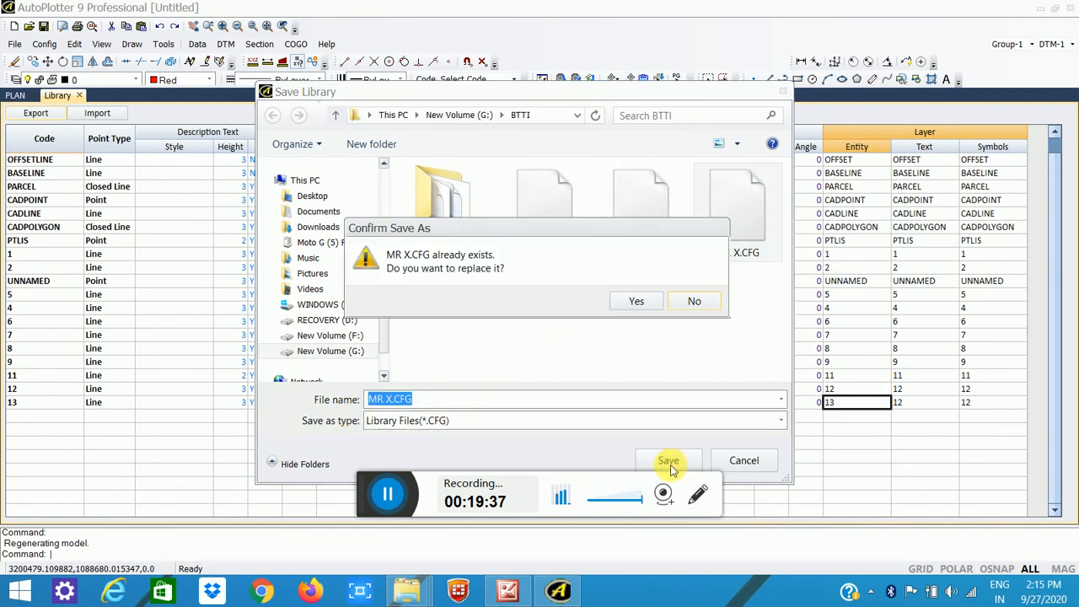
click(638, 303)
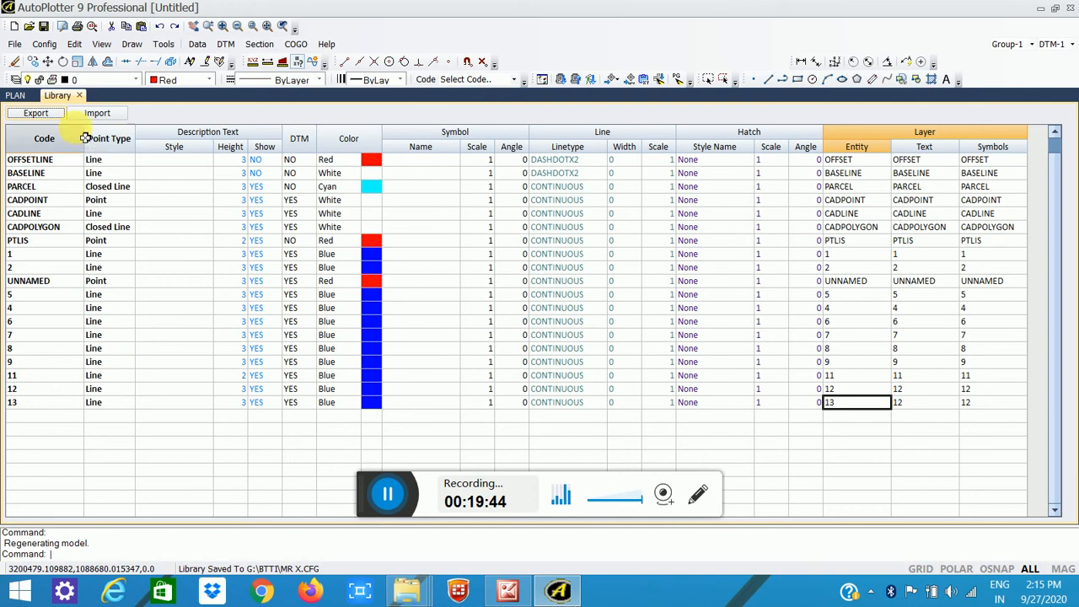
Step: Close the library table and start a new project without saving the current project data
click(81, 96)
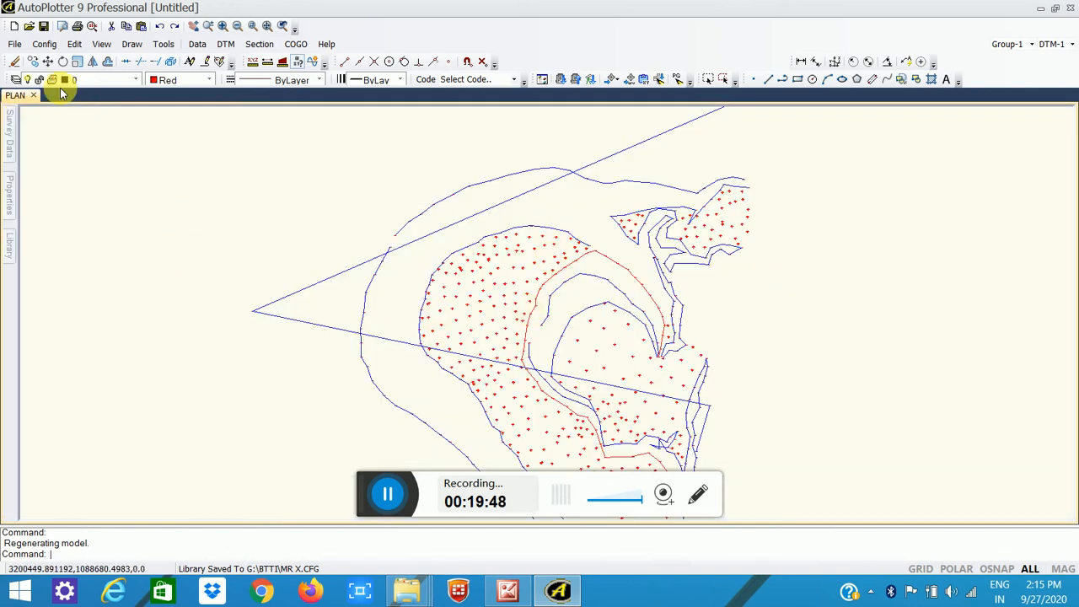
click(13, 26)
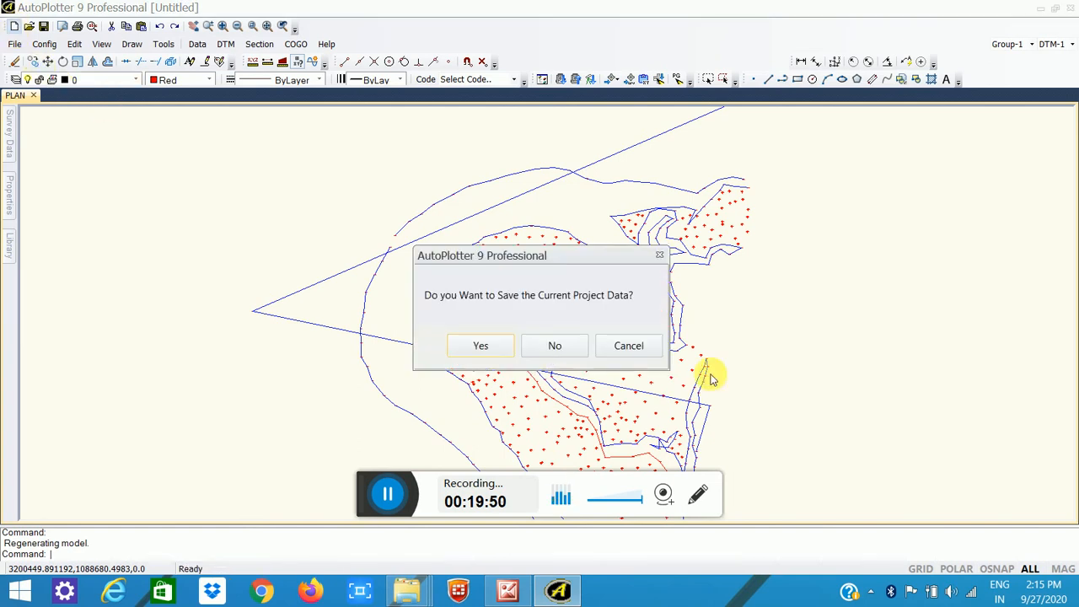
click(559, 344)
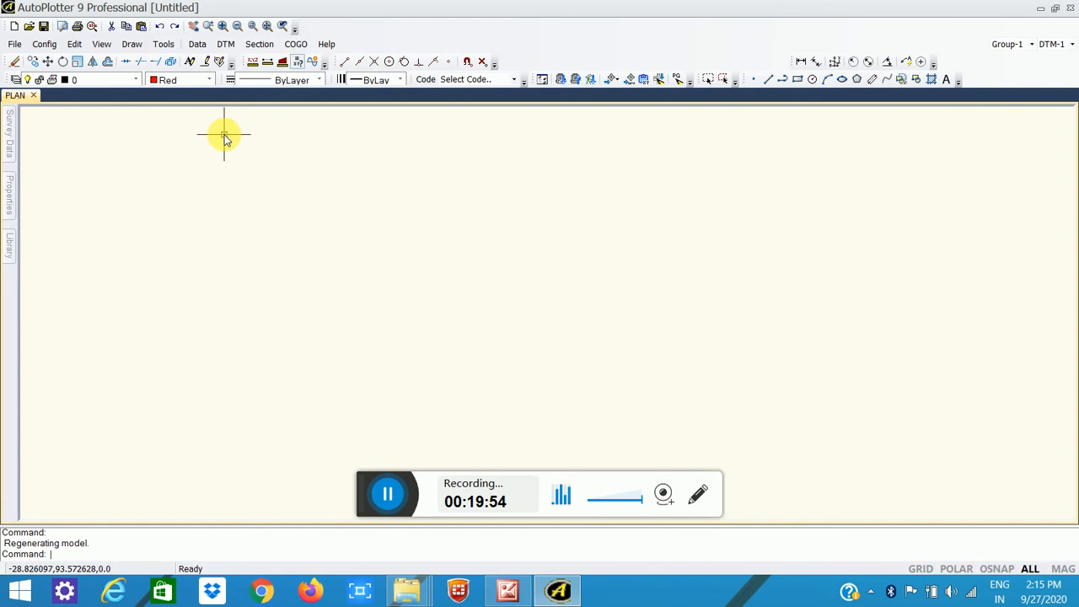
Step: Open the new project's library table and import the configuration file MR X.CFG from the BTTI folder
click(46, 43)
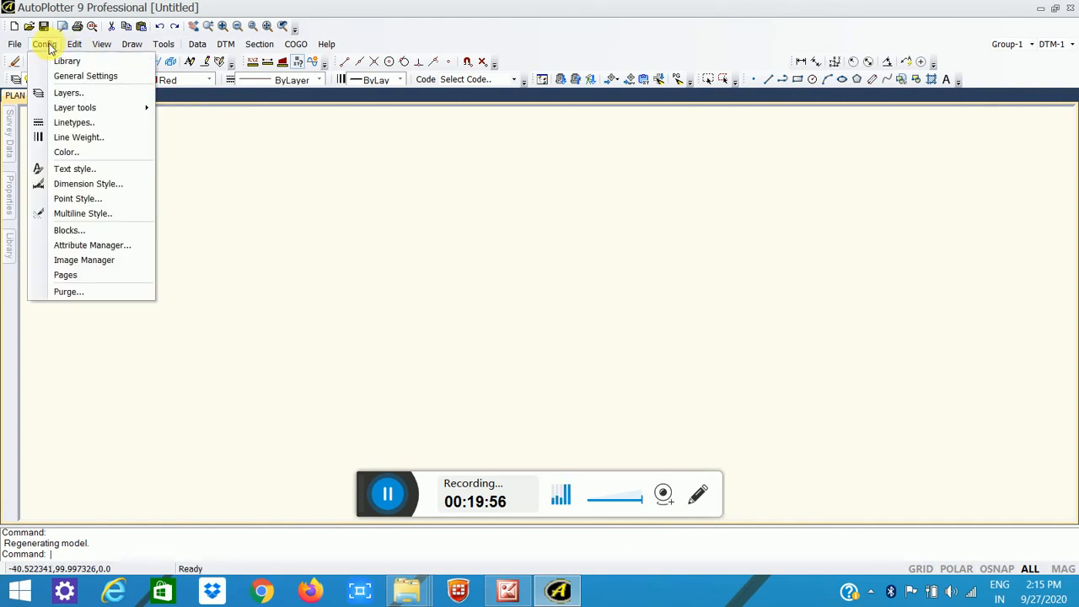
click(67, 62)
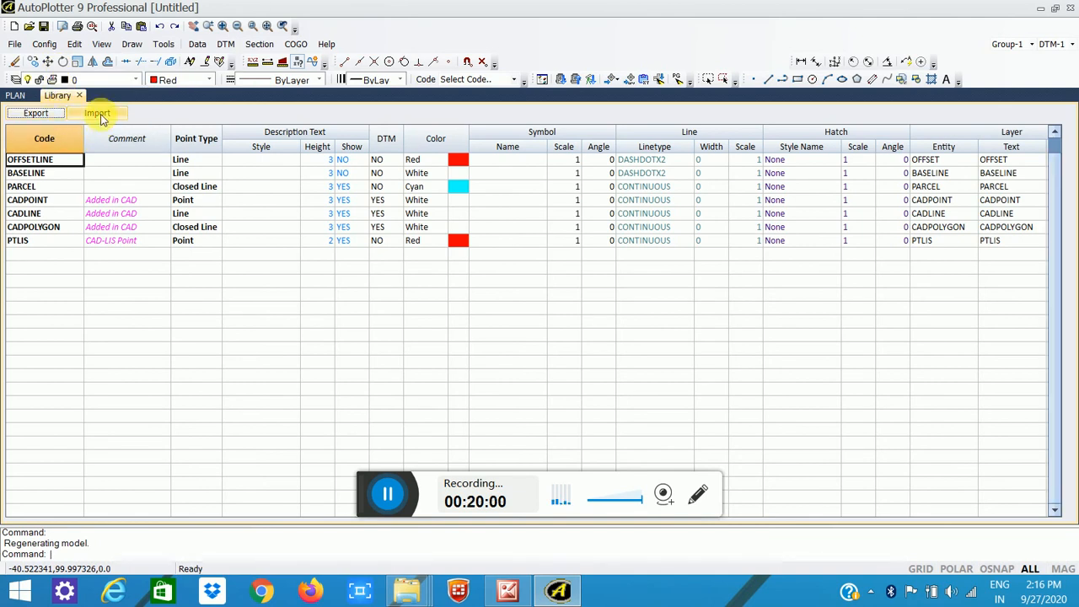
click(99, 115)
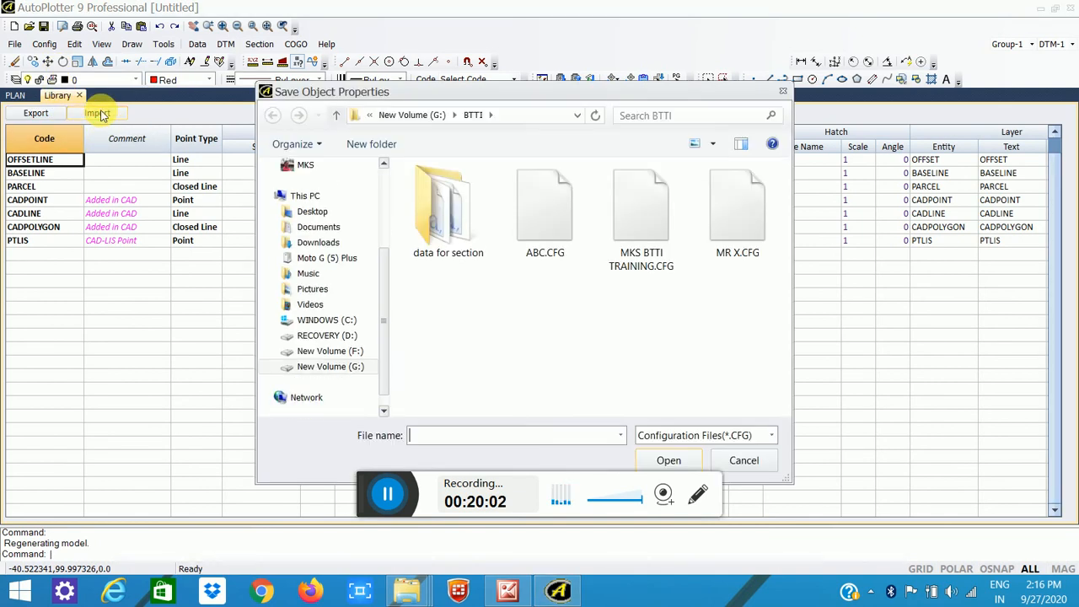
click(720, 226)
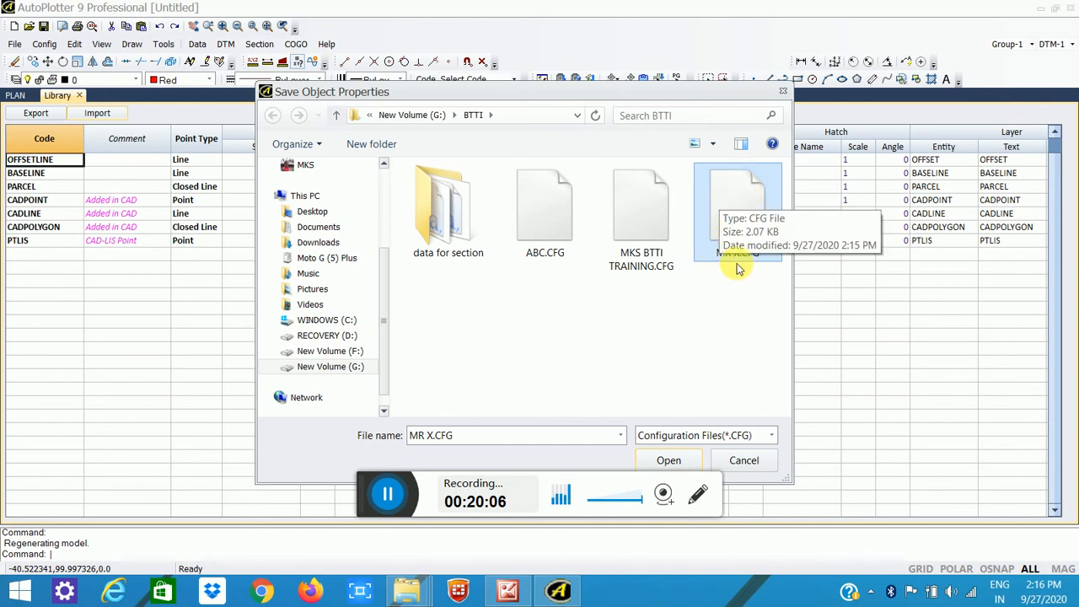
click(669, 461)
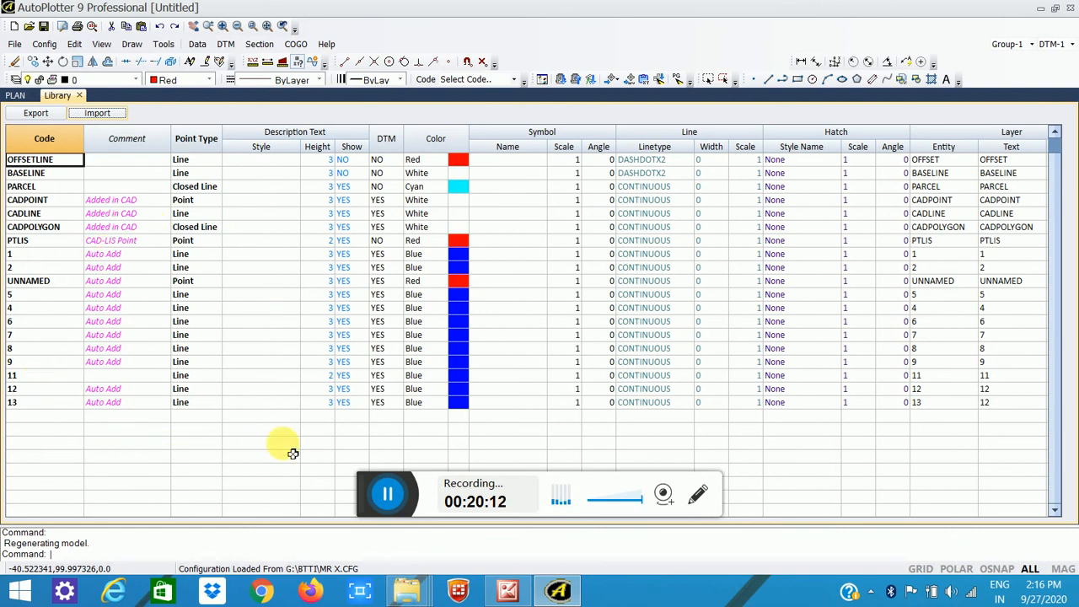
Step: Return to the plan and import the survey points from Live da.csv as ASCII data in PNEZD field order
click(15, 96)
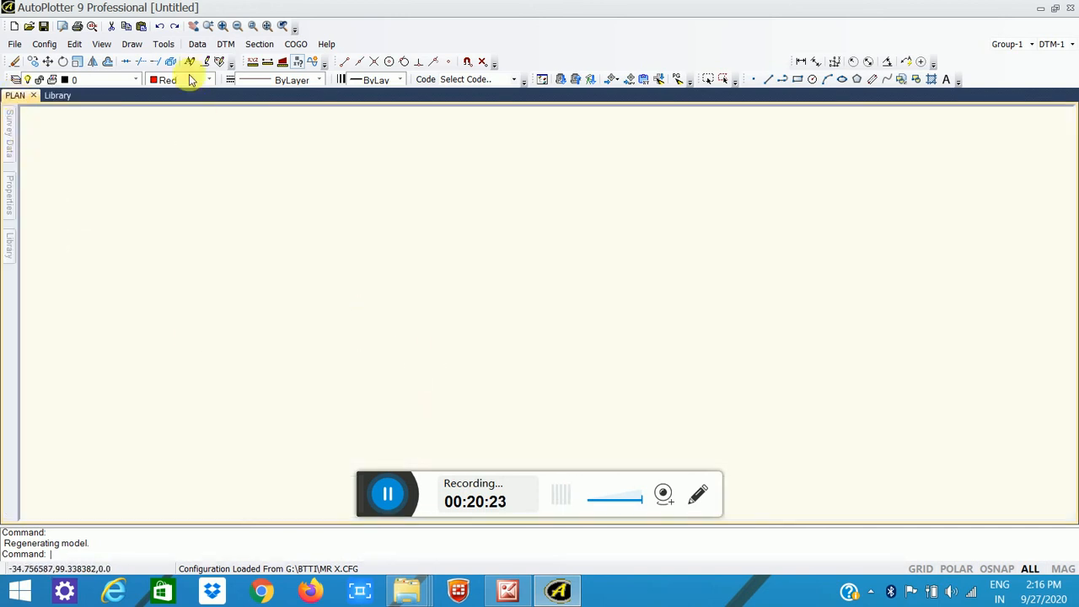
click(196, 45)
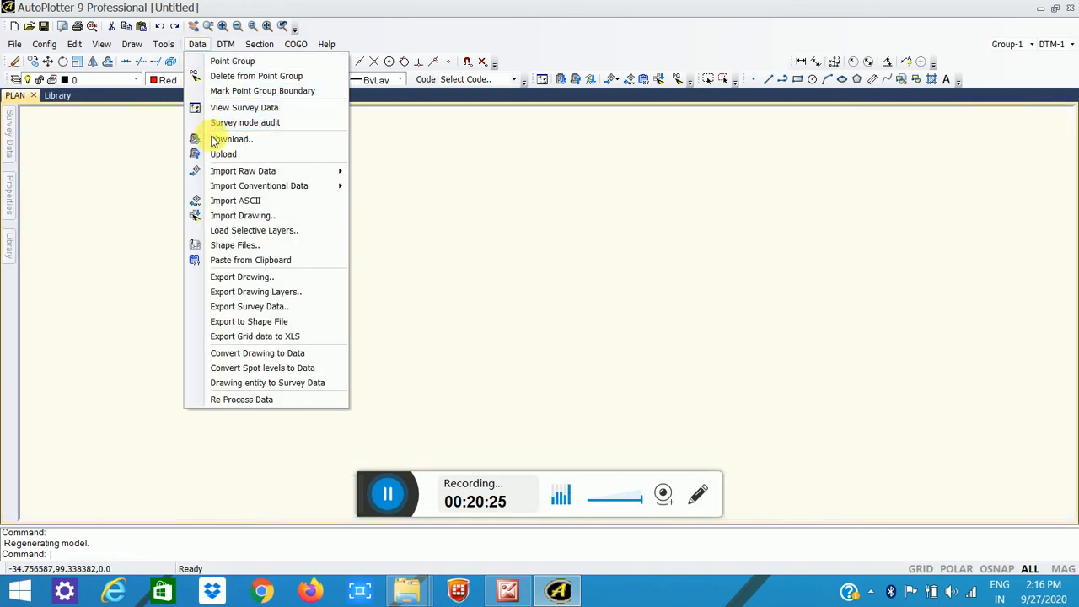
click(236, 205)
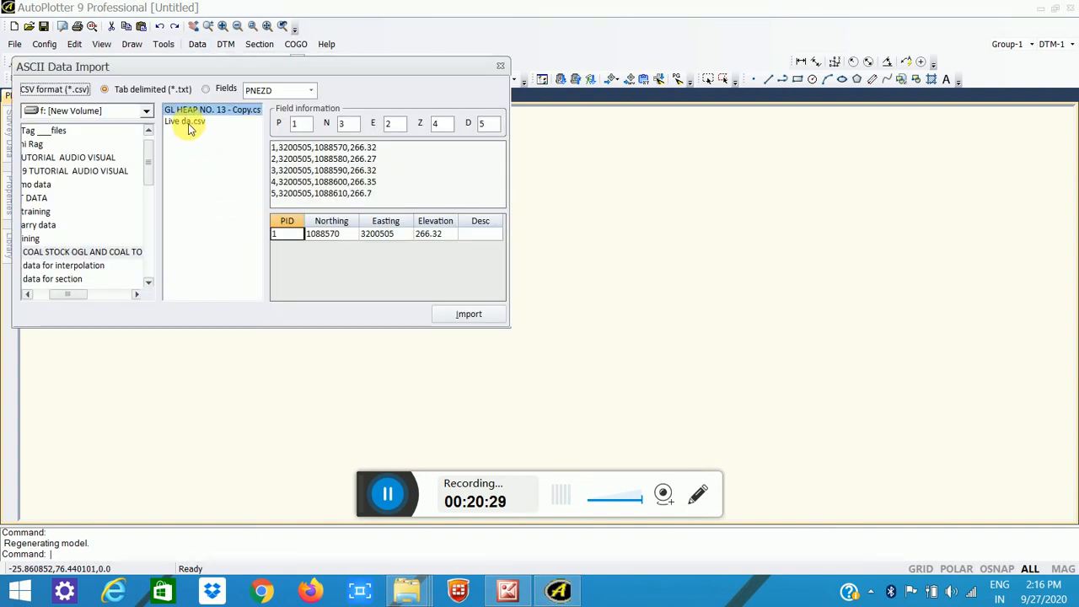
click(187, 122)
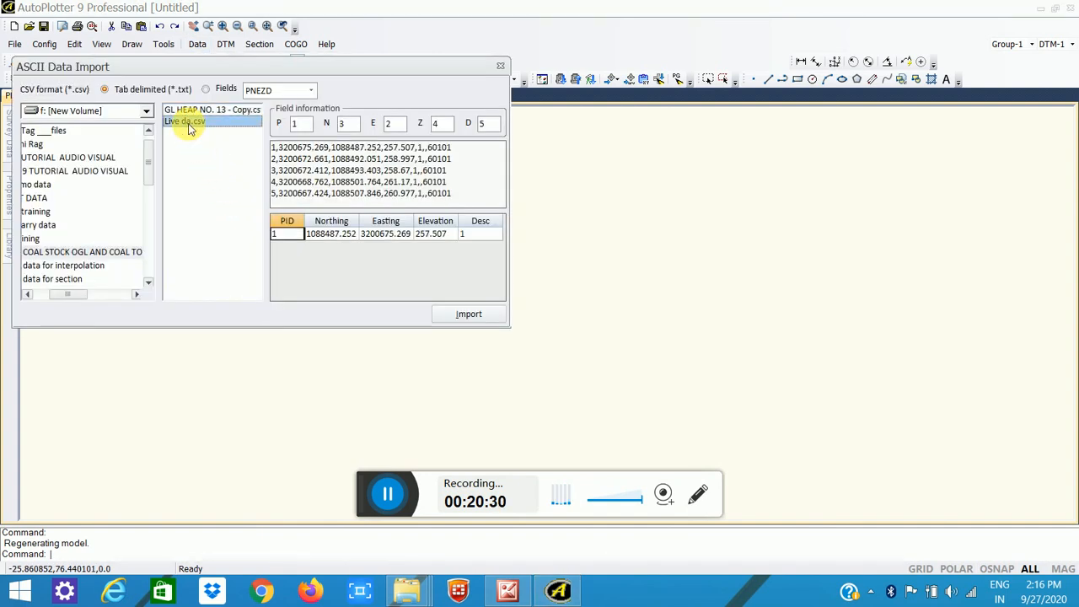
click(474, 313)
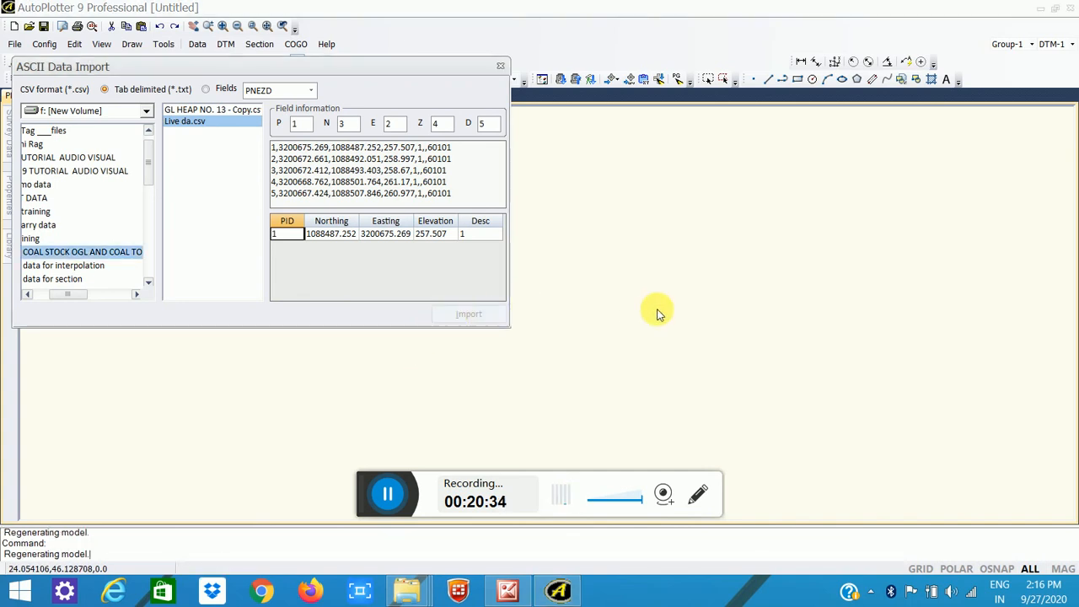
click(499, 66)
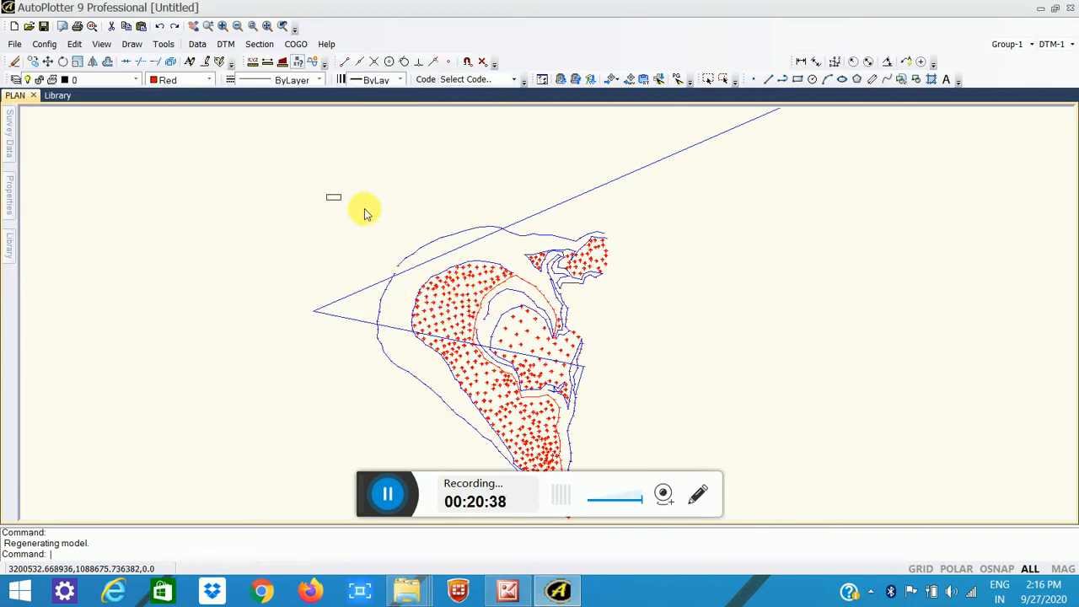
Step: Turn on the TIN display for DTM-1 in the Active DTM settings to show the triangulation over the survey plan
scroll(373, 215, down, 1)
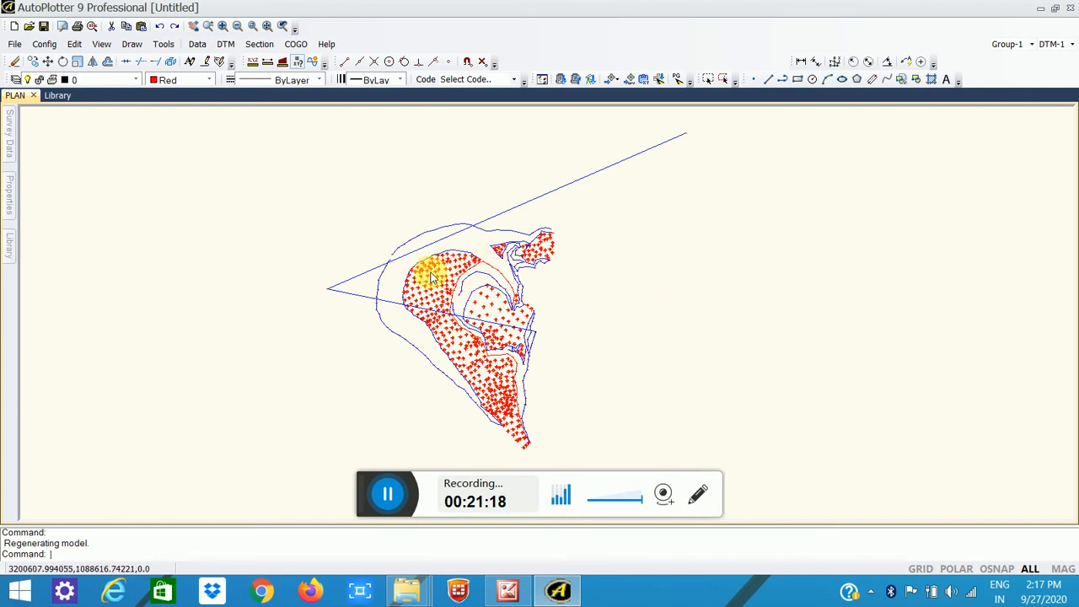
scroll(426, 273, up, 4)
scroll(424, 270, down, 3)
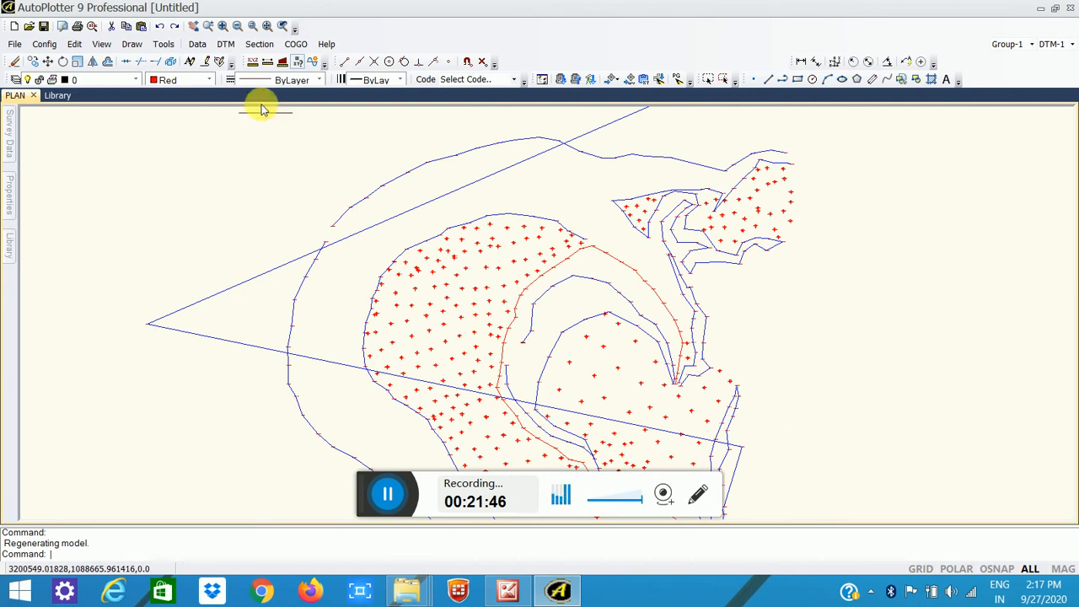
click(232, 46)
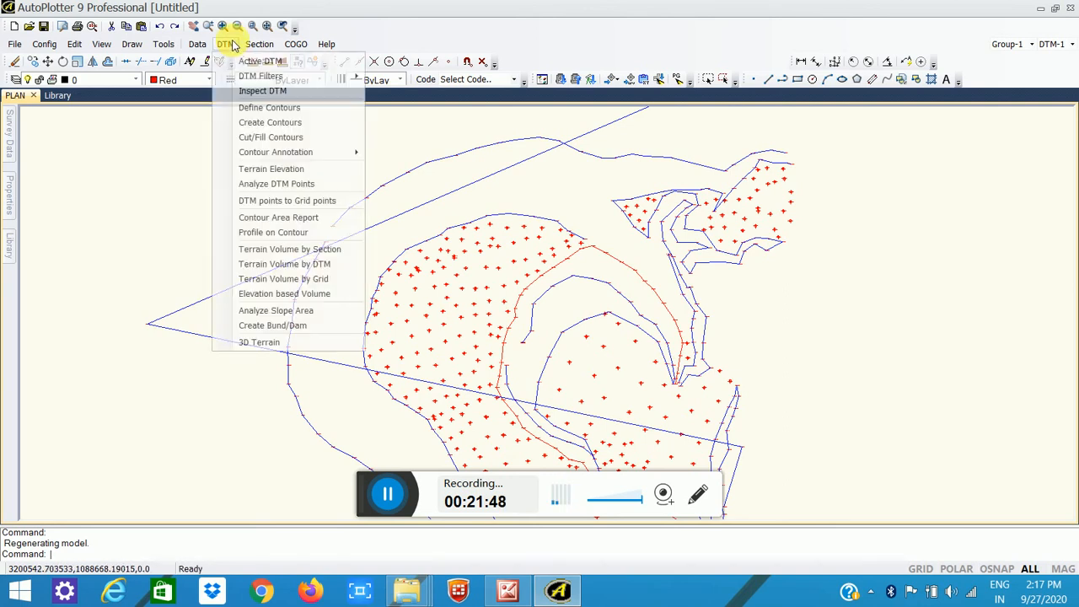
click(260, 62)
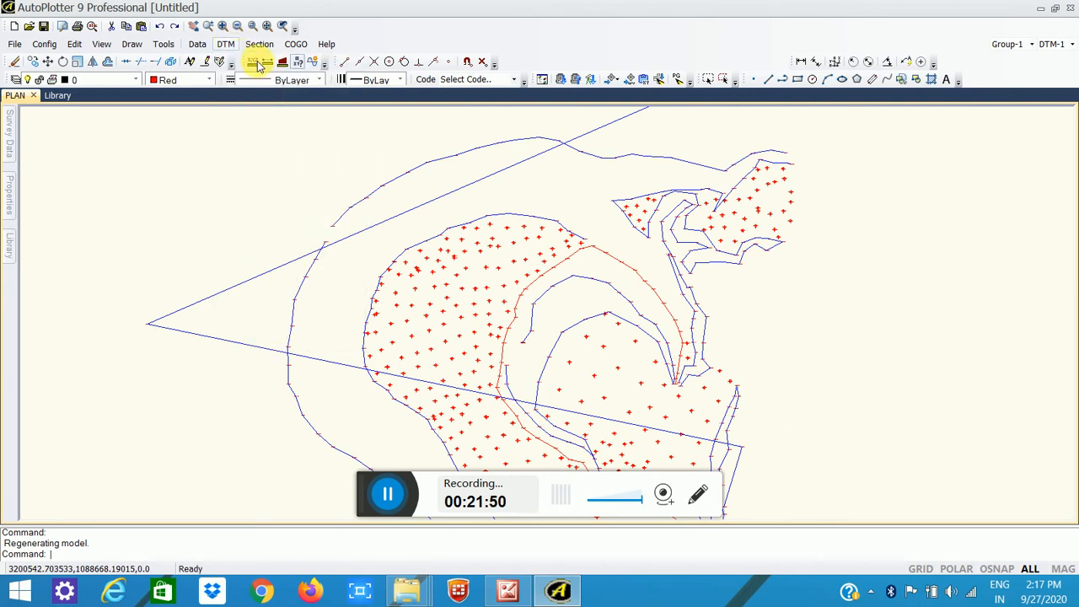
click(145, 152)
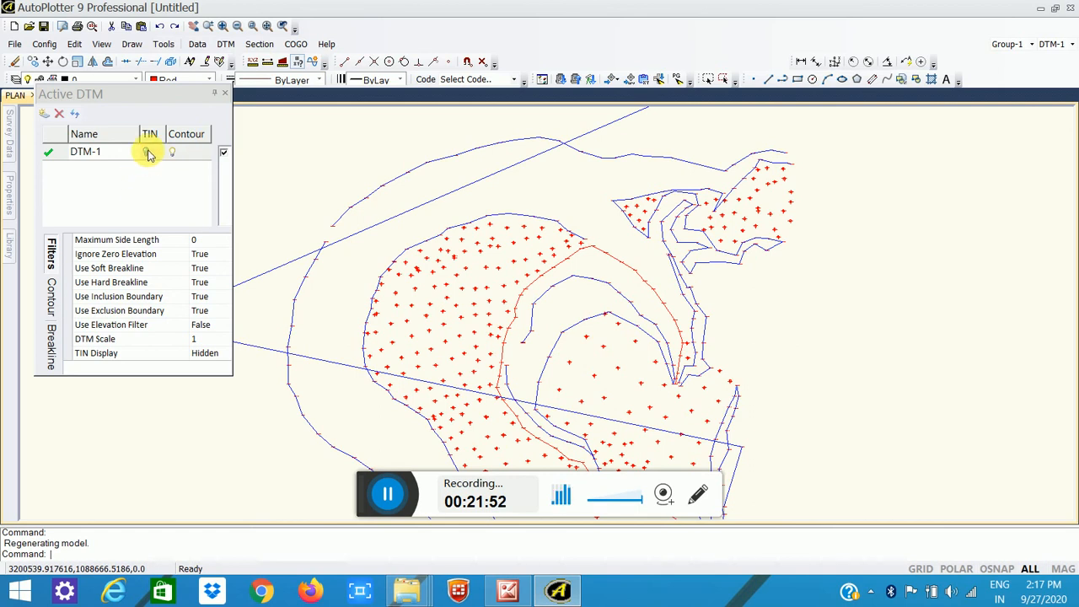
click(146, 152)
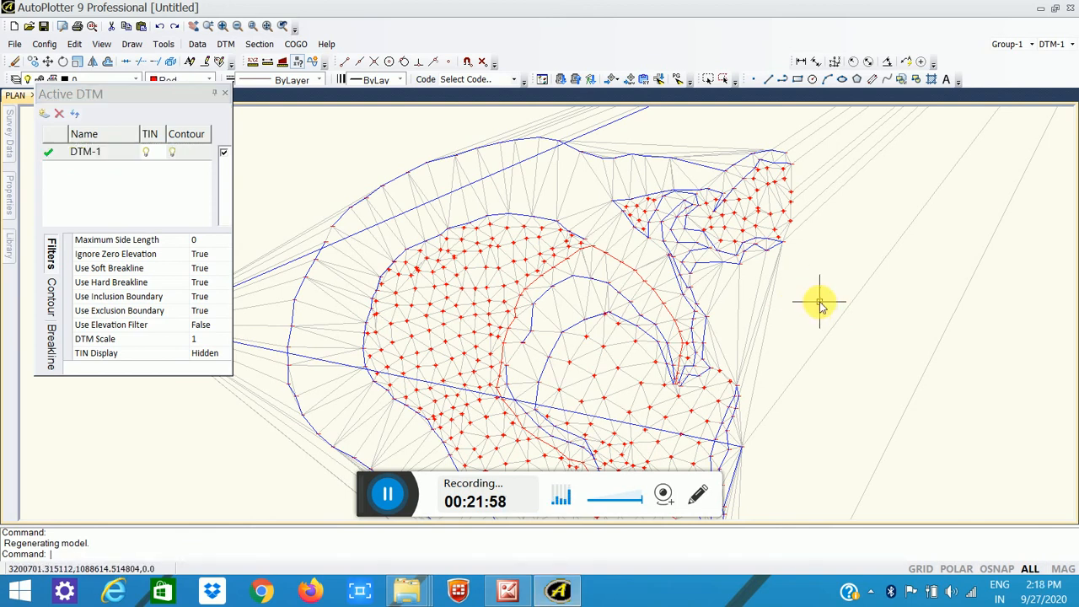
Step: Examine the triangles between the outer boundary line and the coal stock edge, including the point elevations, and close the Active DTM settings
scroll(820, 301, down, 3)
scroll(649, 277, up, 4)
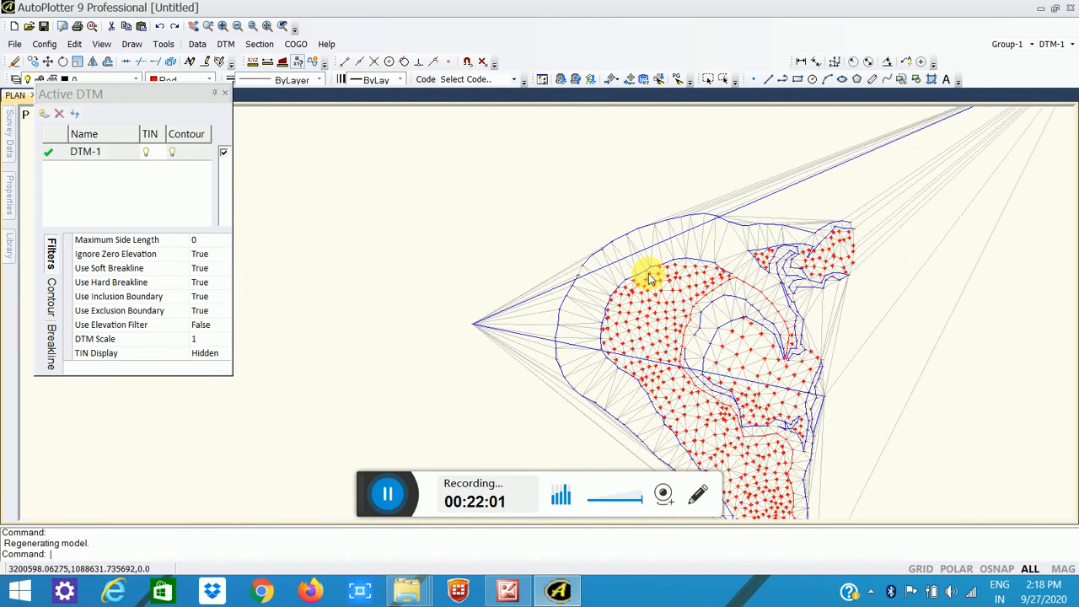
scroll(592, 250, up, 2)
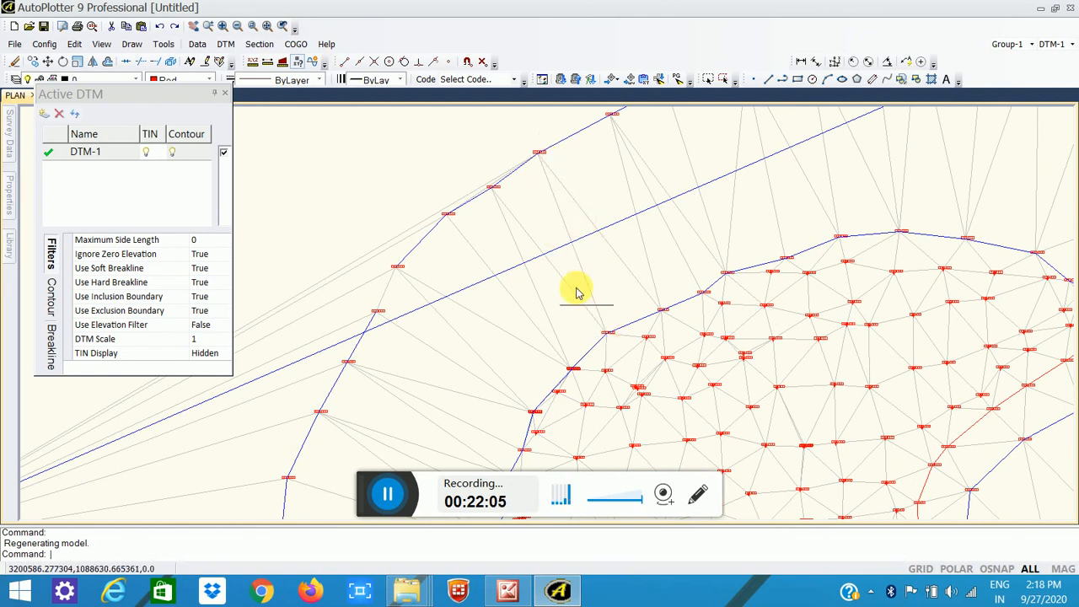
scroll(570, 259, down, 4)
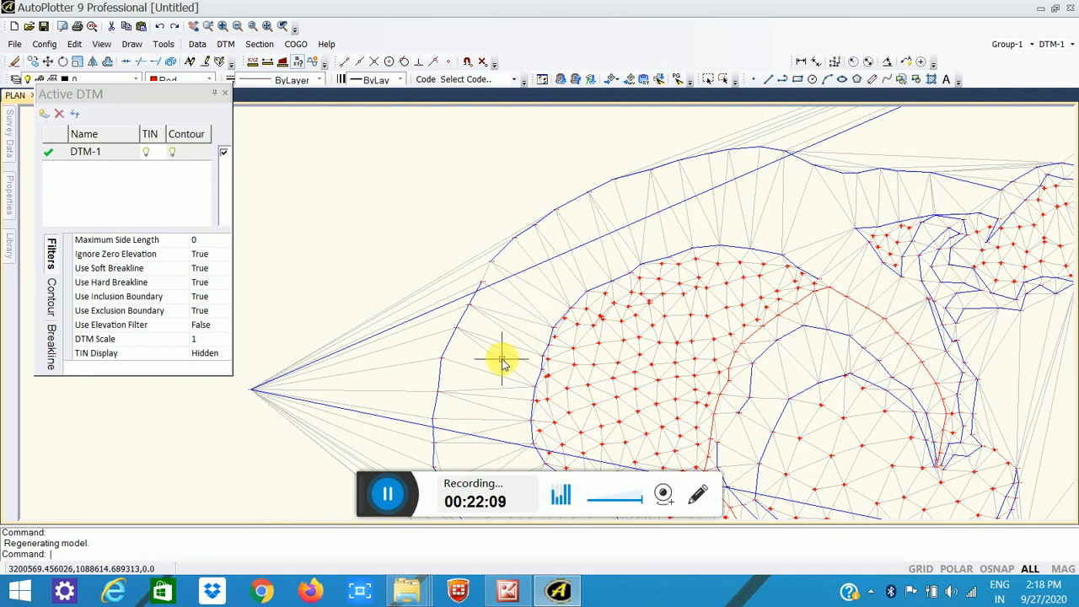
scroll(537, 278, down, 1)
scroll(535, 277, down, 1)
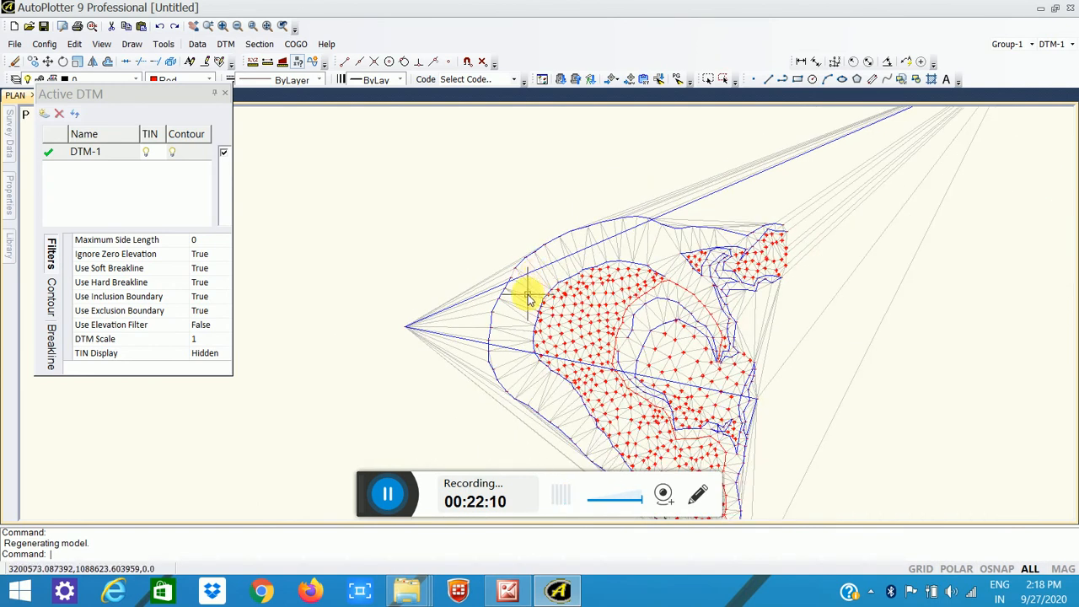
scroll(525, 294, up, 4)
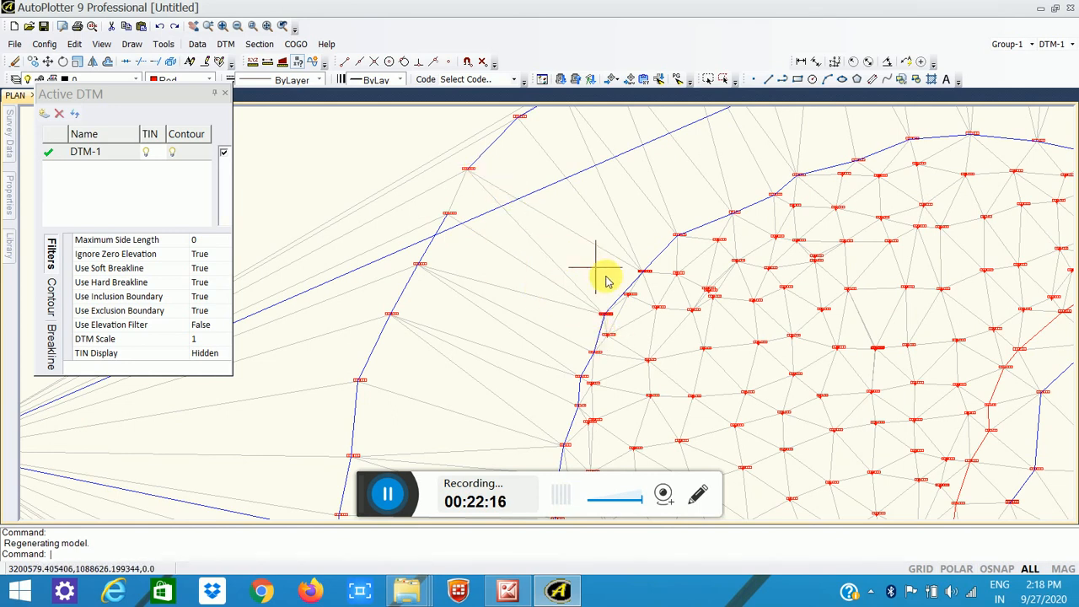
scroll(631, 300, up, 3)
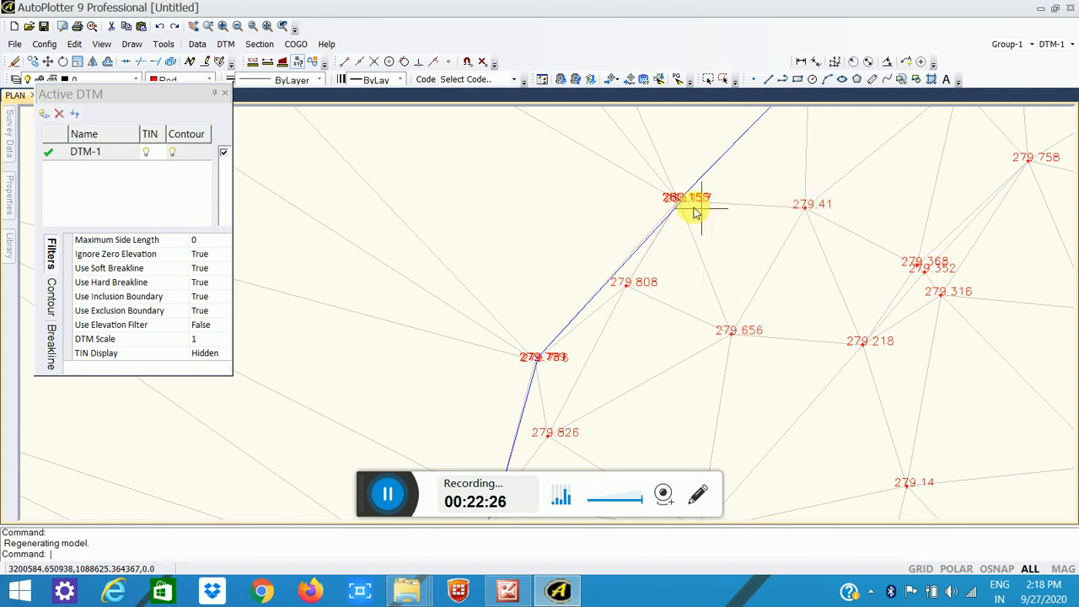
scroll(716, 284, down, 1)
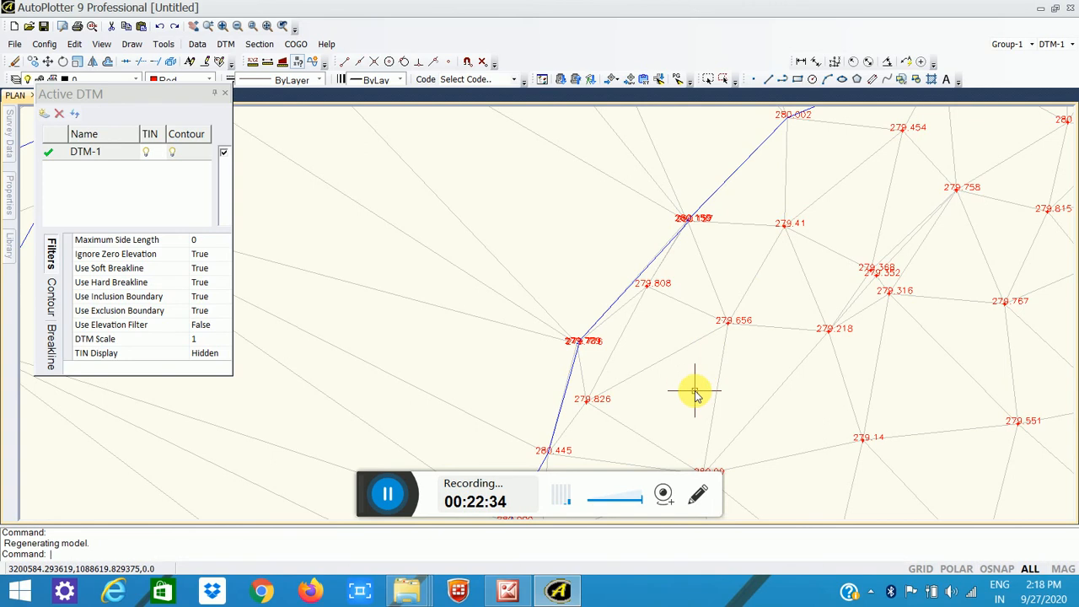
scroll(694, 388, down, 3)
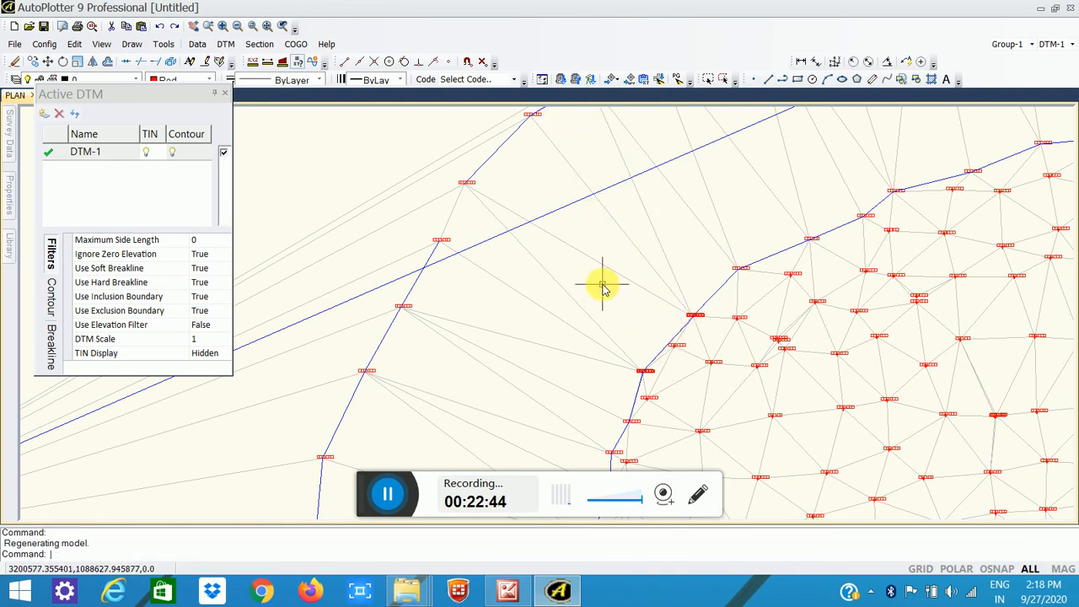
scroll(602, 288, down, 3)
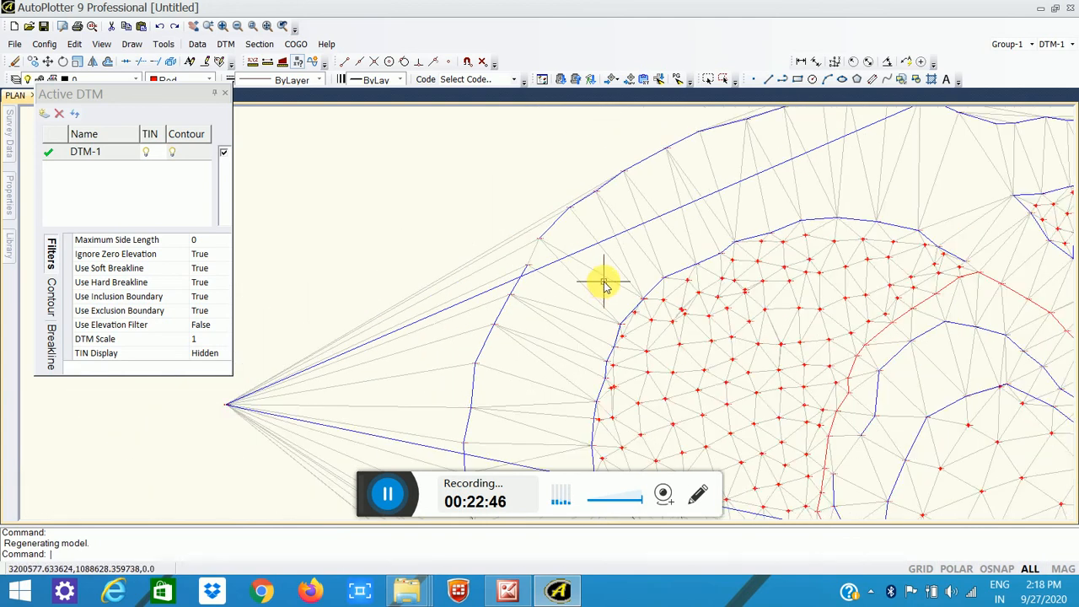
scroll(603, 288, down, 2)
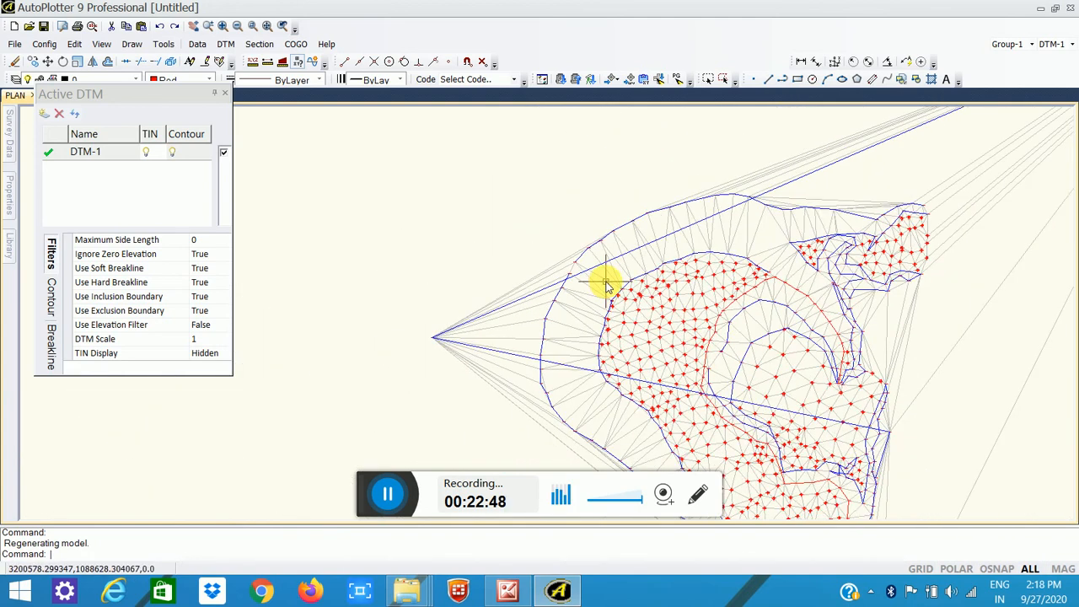
scroll(514, 209, down, 4)
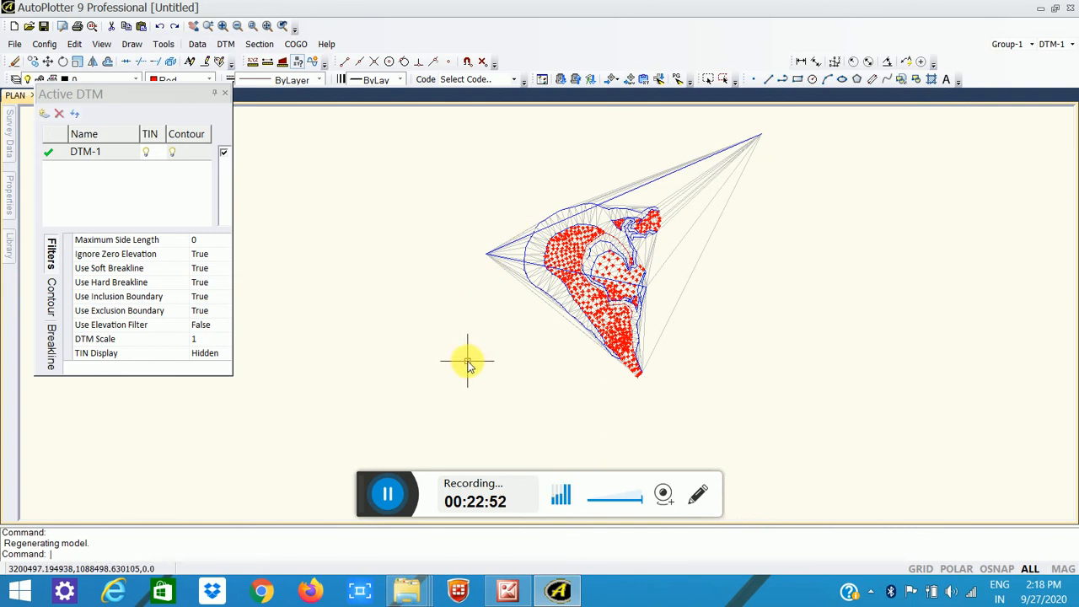
click(227, 92)
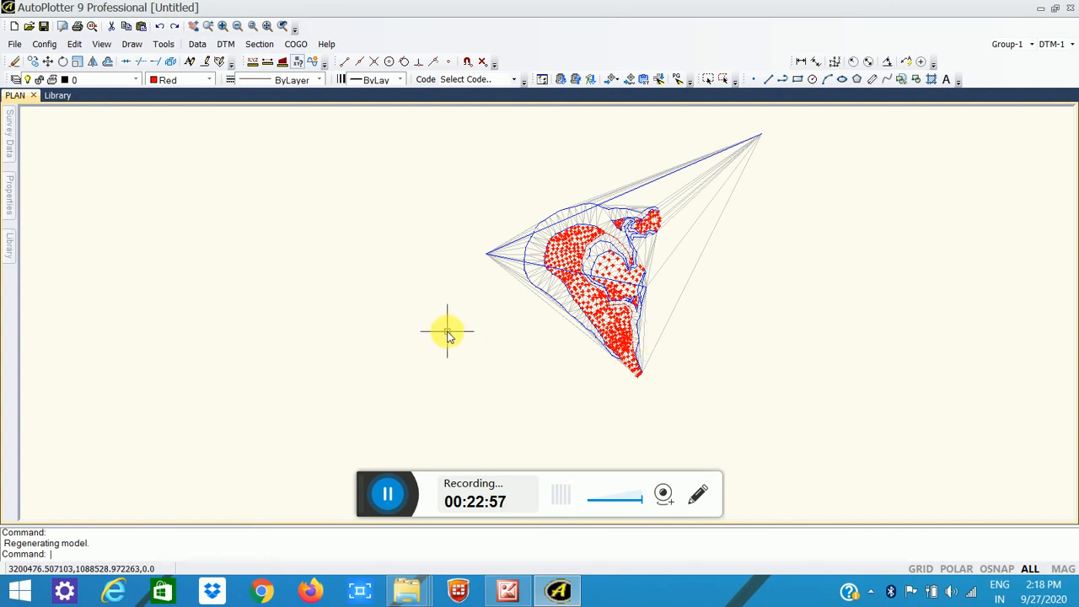